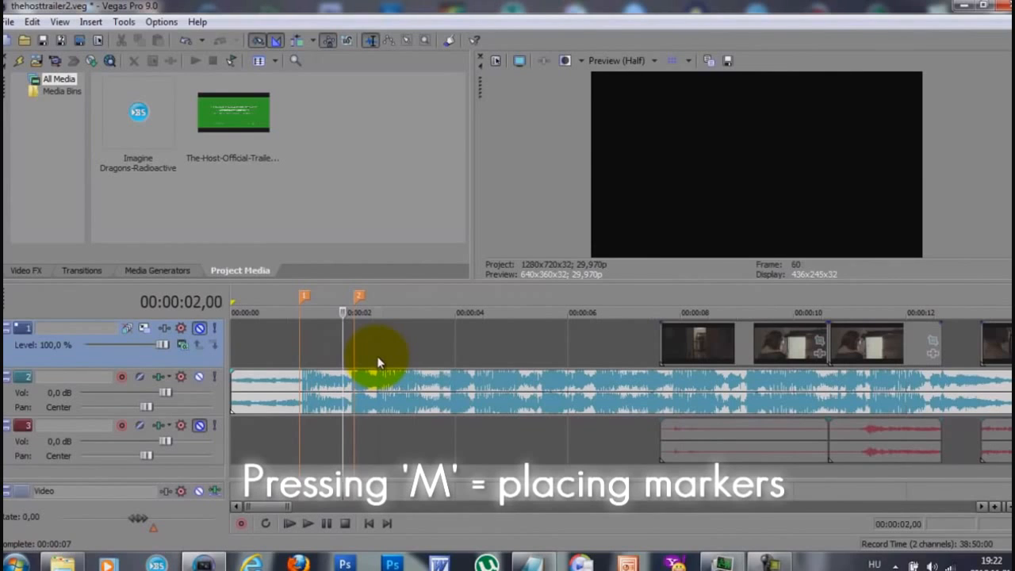
Place two timeline markers on the music beats following marker 2, the second one at 00:00:03,01
key(m)
click(406, 356)
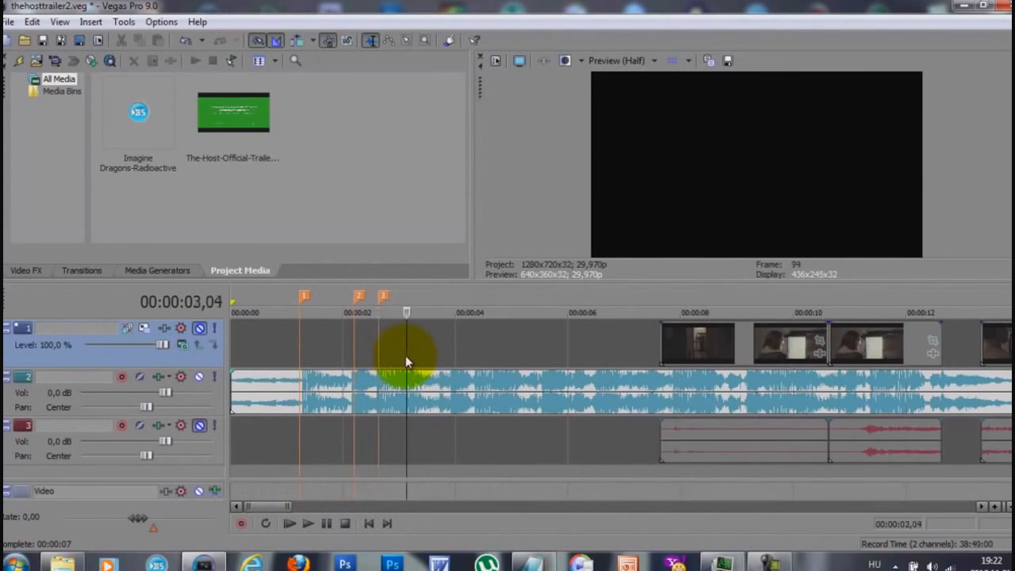
scroll(407, 356, up, 2)
scroll(610, 388, up, 2)
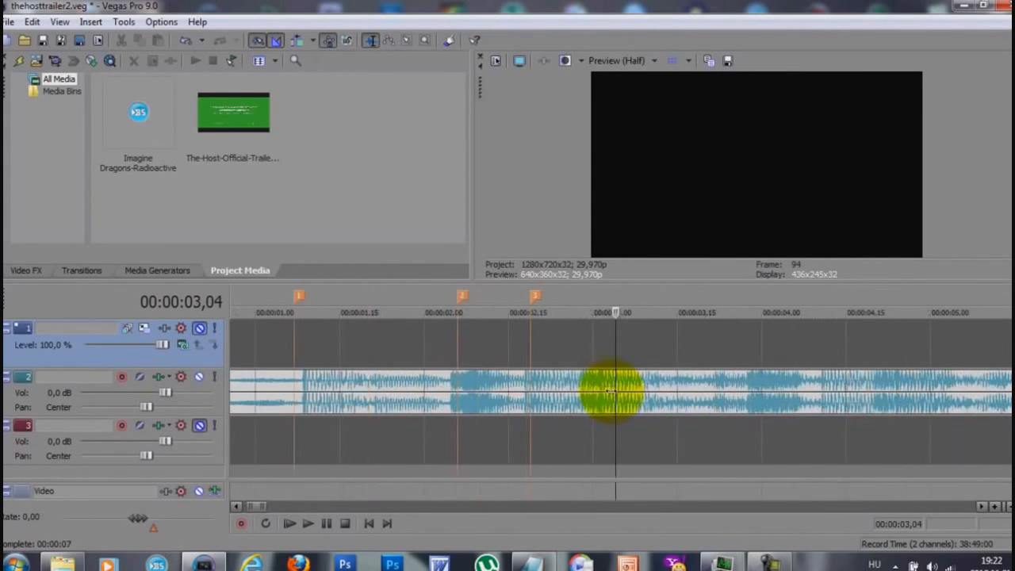
click(598, 349)
key(m)
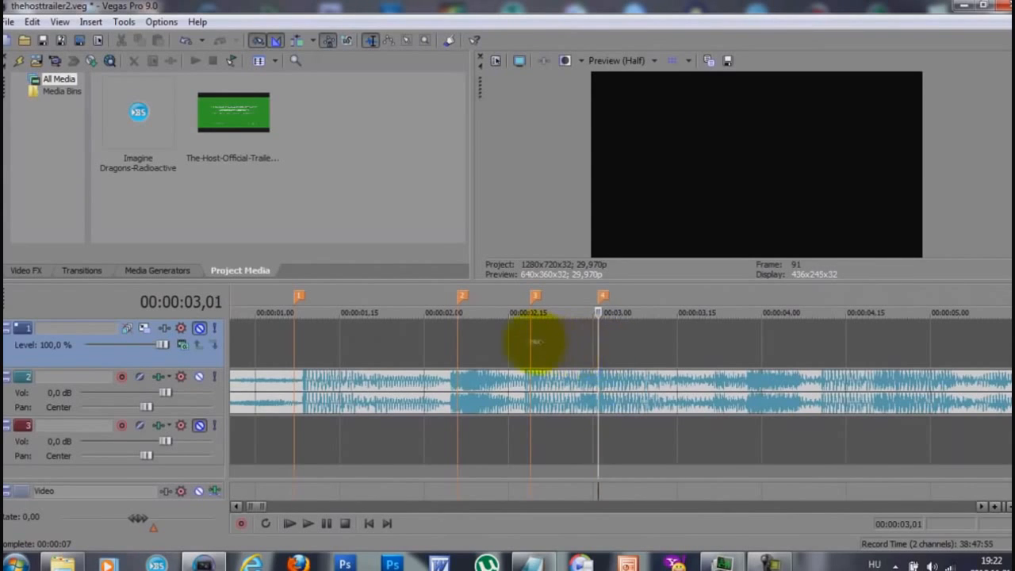
Play the music onward from the third marker and set the playhead at the next beat, just before 00:00:04,00
key(space)
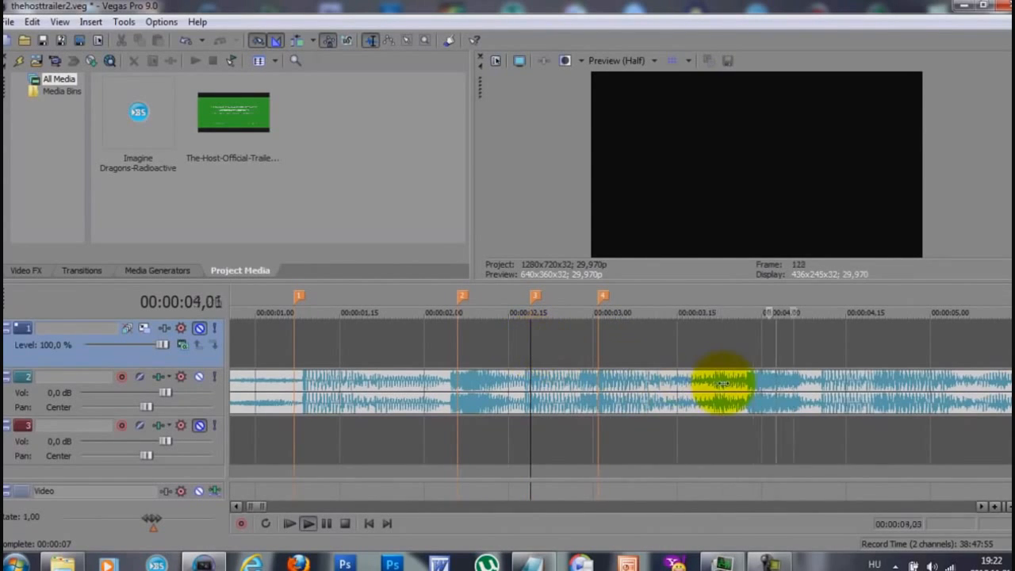
key(space)
click(745, 356)
scroll(744, 356, down, 1)
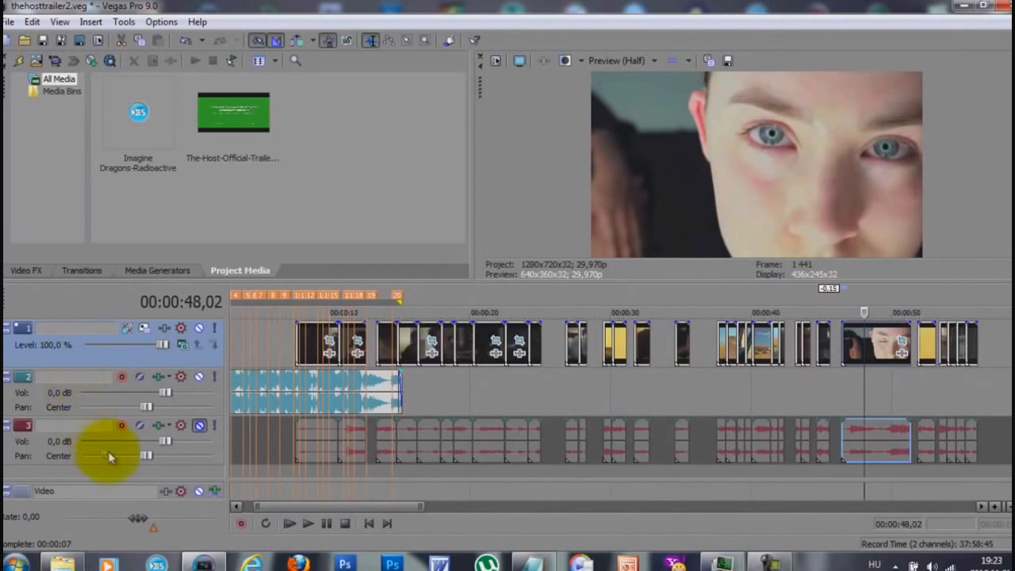
Delete the trailer's audio track and insert an empty video track above the clips
click(35, 440)
right_click(35, 440)
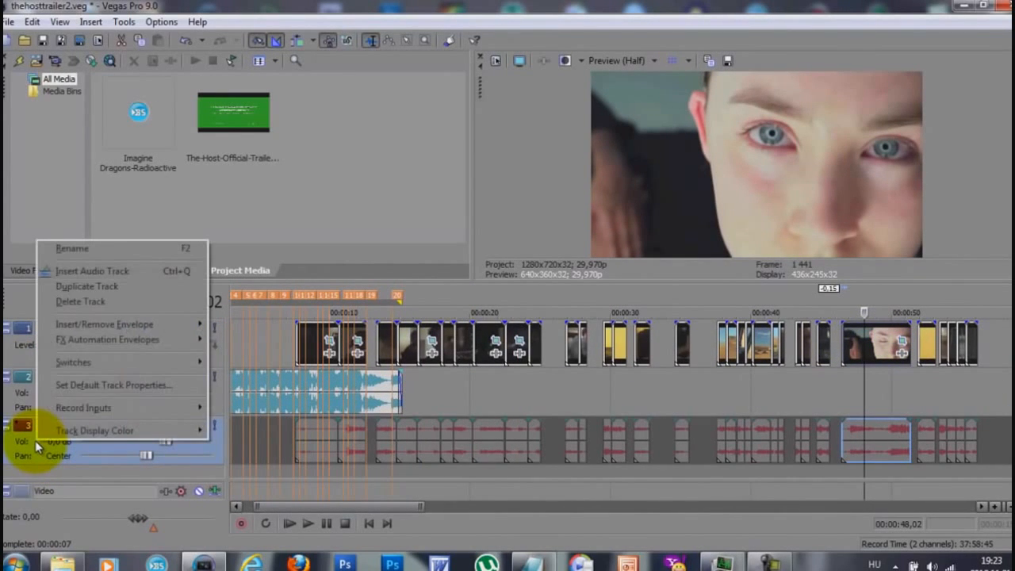
click(100, 303)
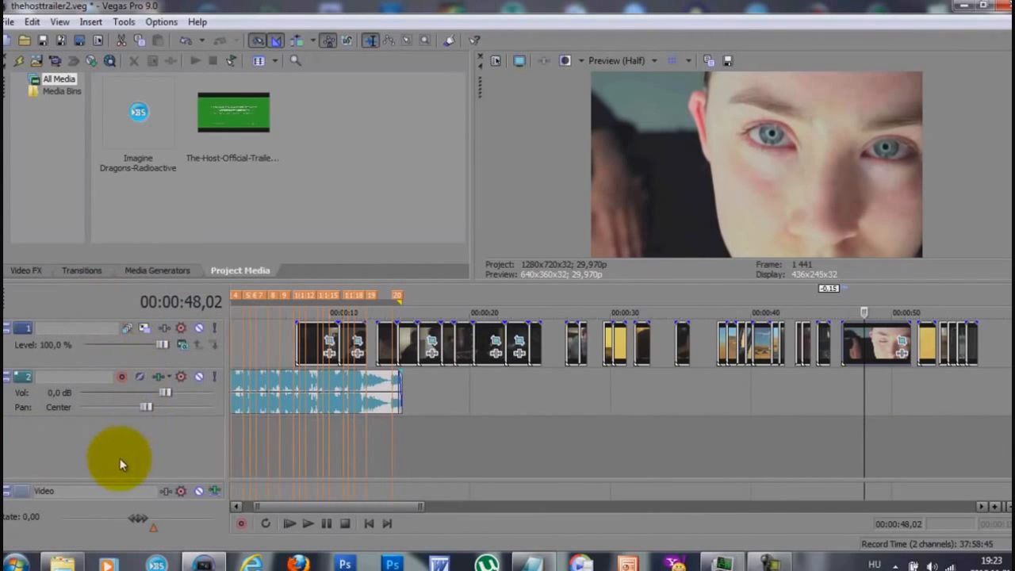
right_click(82, 356)
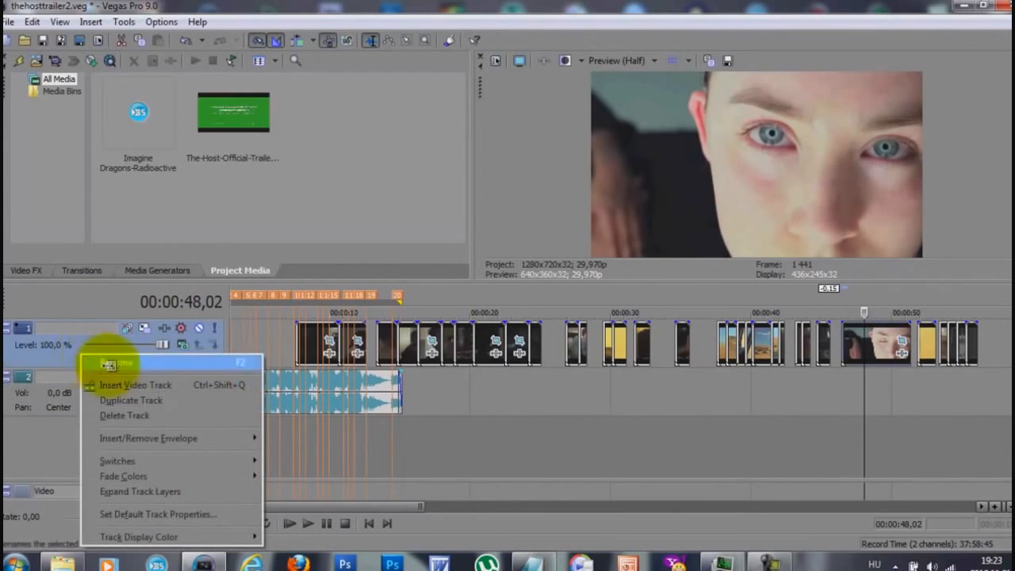
click(125, 385)
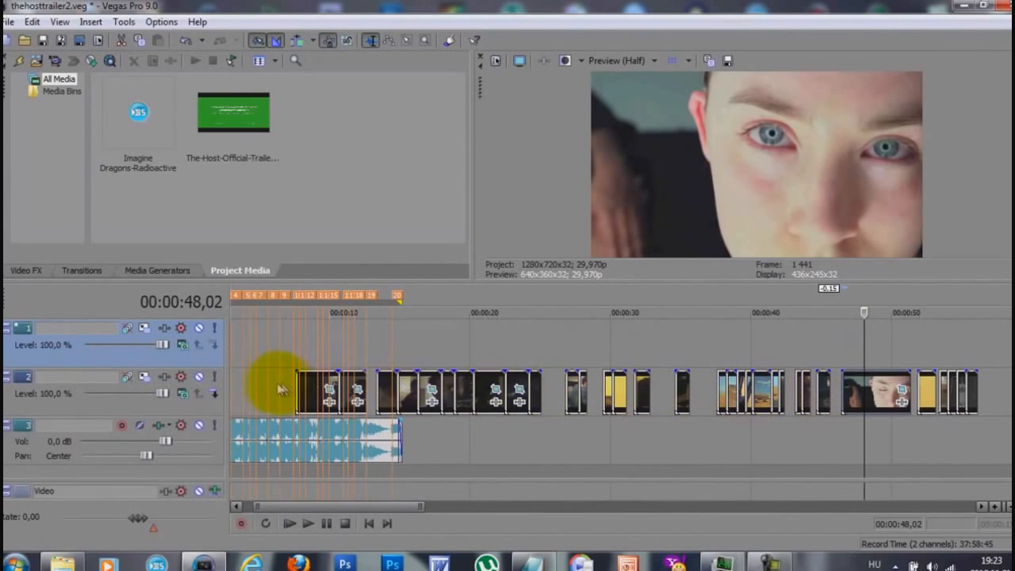
Mute the video track holding the trailer clips and move it above the empty video track
click(199, 378)
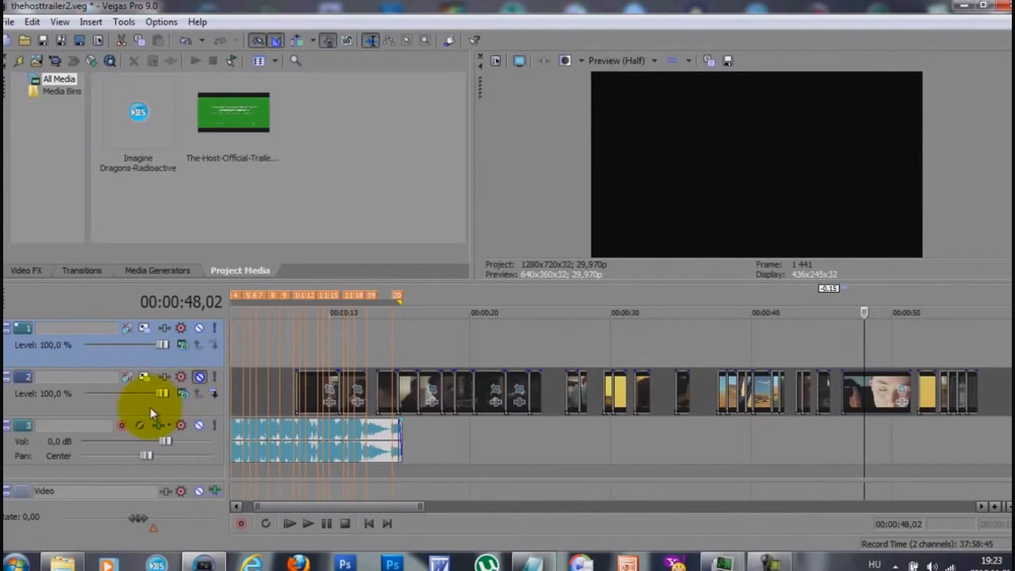
click(150, 383)
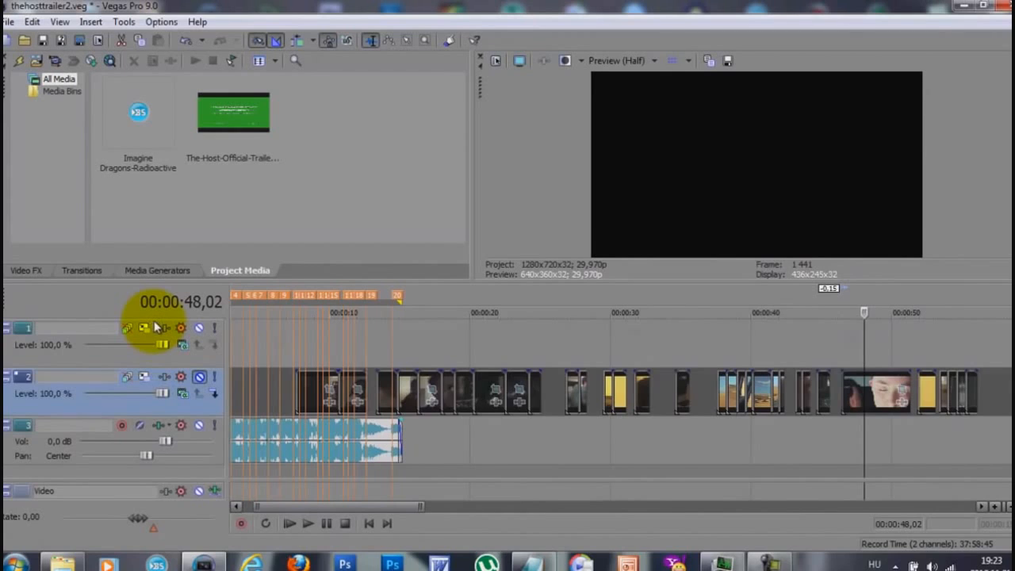
drag(155, 326, 154, 320)
click(426, 382)
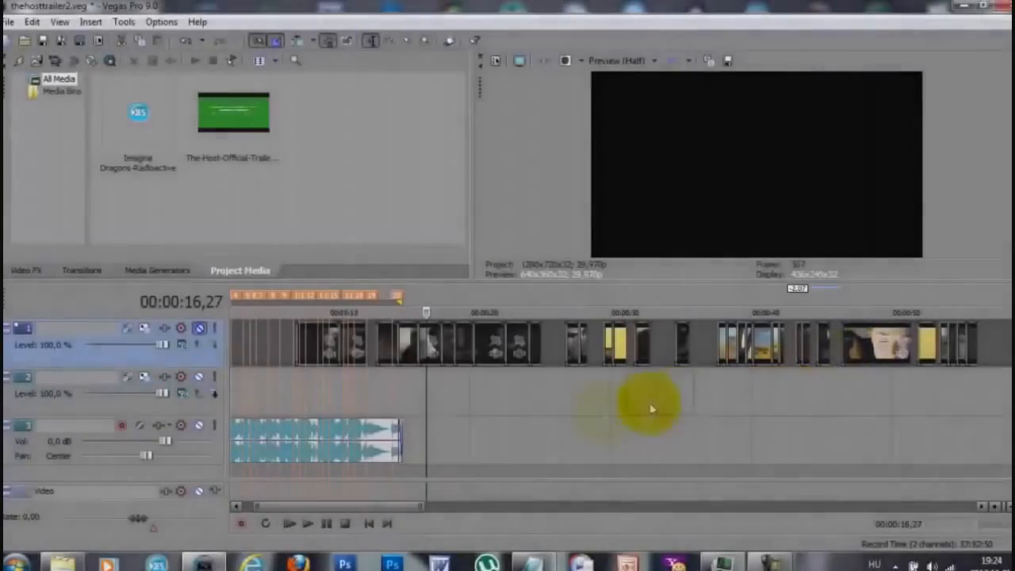
Move the close-up clip of the opening eyes to the unmuted video track, starting at about 00:00:00,14
drag(262, 342, 249, 381)
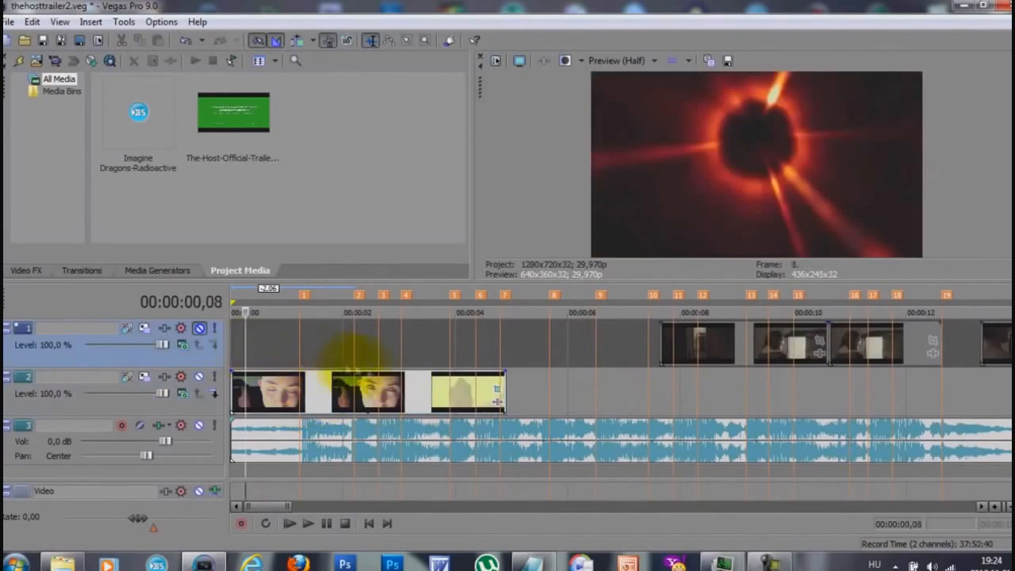
scroll(373, 390, up, 3)
click(261, 390)
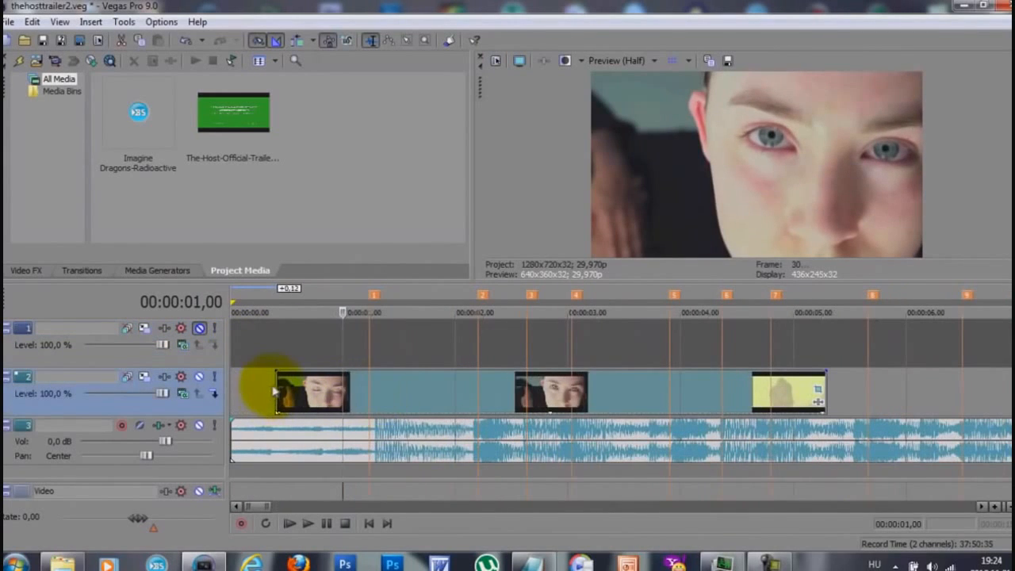
drag(389, 386, 441, 391)
Play the close-up clip around marker 1 to check how the opening eyes match the beat
key(space)
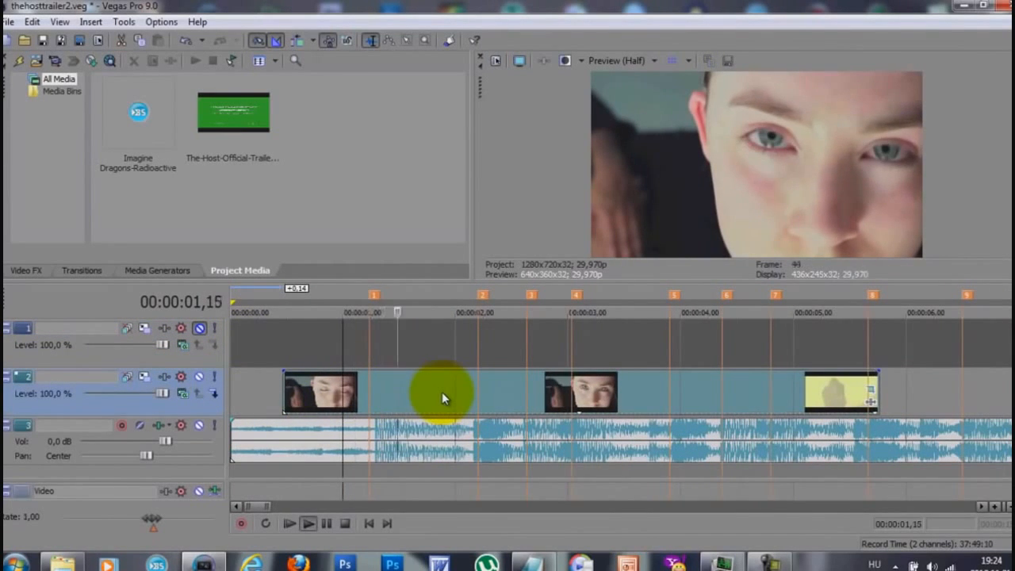
key(space)
key(space)
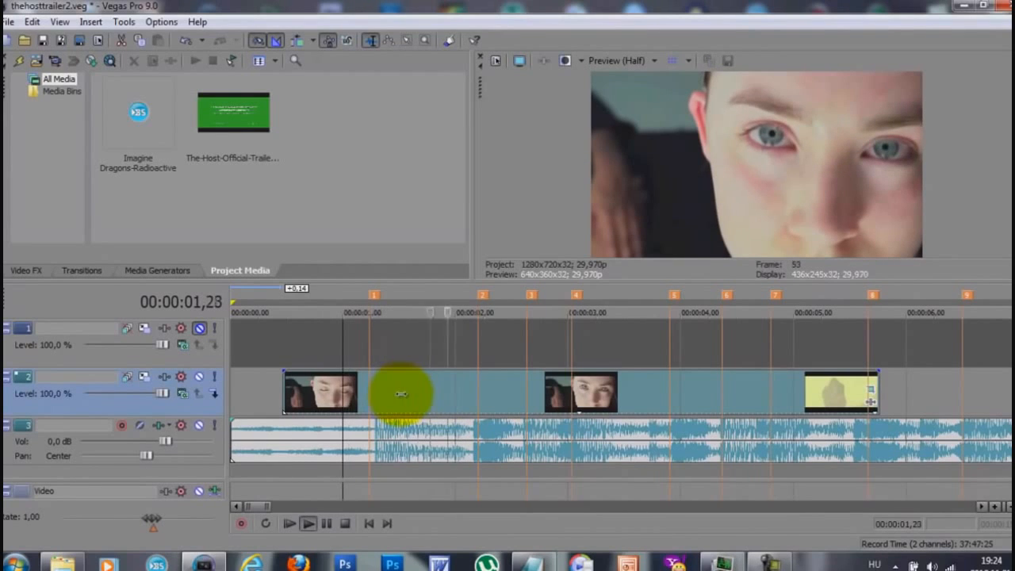
key(space)
click(396, 403)
Shift the close-up clip's Pan/Crop frame sideways onto the face, to an X Center of about 786
click(870, 388)
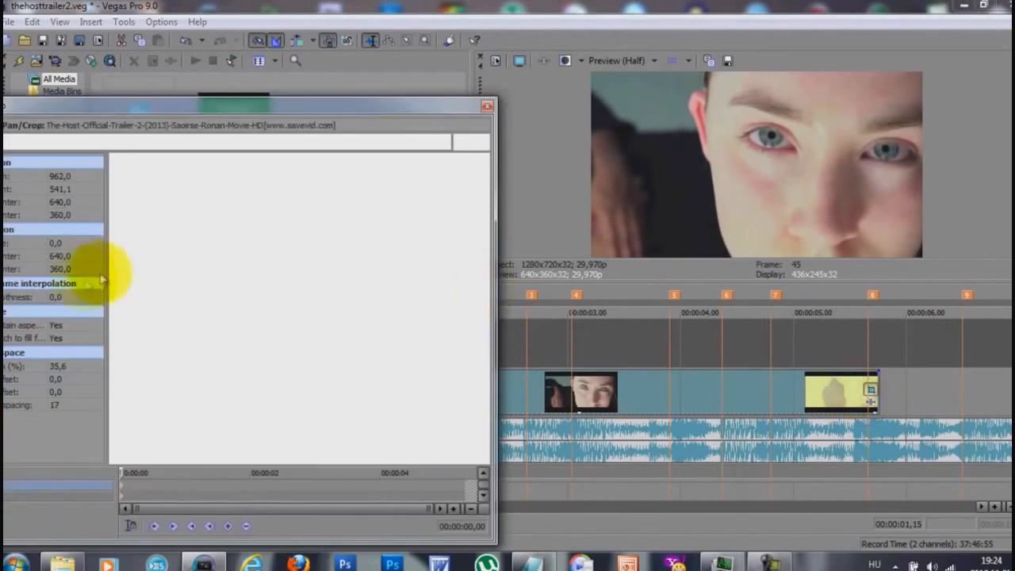
drag(333, 110, 443, 108)
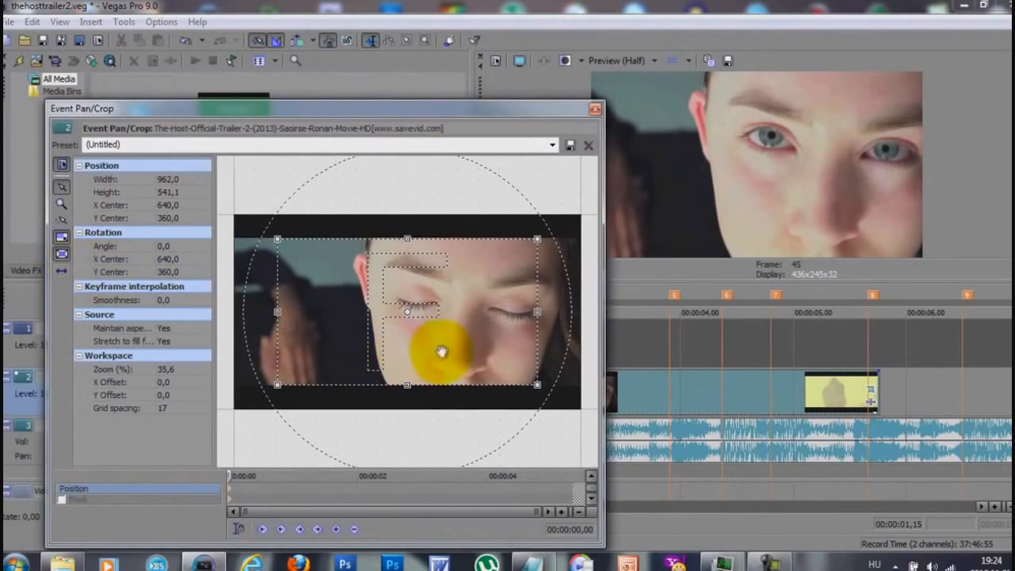
drag(432, 353, 476, 362)
click(594, 109)
Split the close-up clip at 00:00:01,16
click(503, 389)
click(333, 389)
click(403, 396)
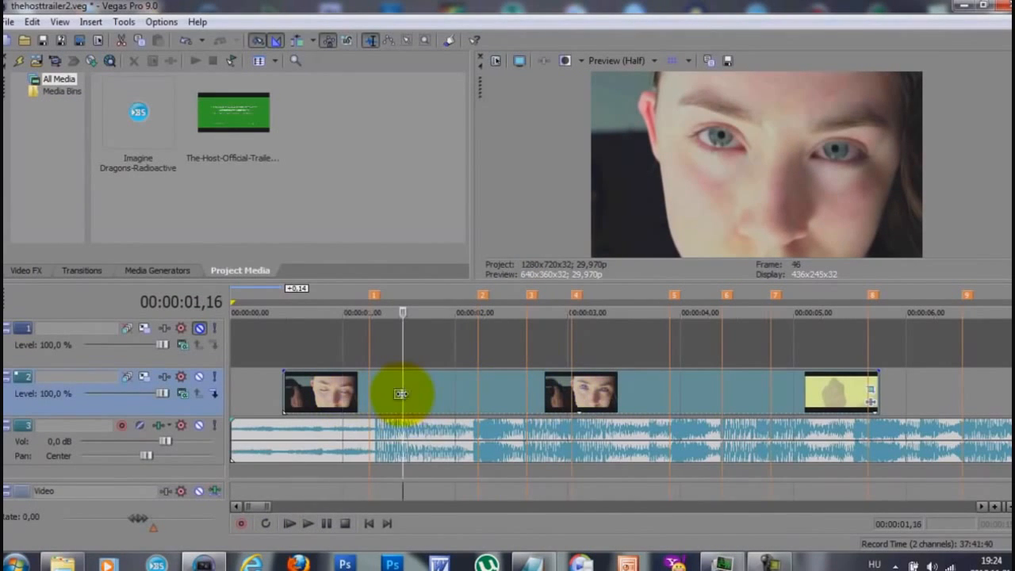
key(s)
Split the remaining clip at 00:00:04,07, where the face footage changes to the fiery shot
click(546, 389)
click(606, 390)
click(663, 388)
click(707, 388)
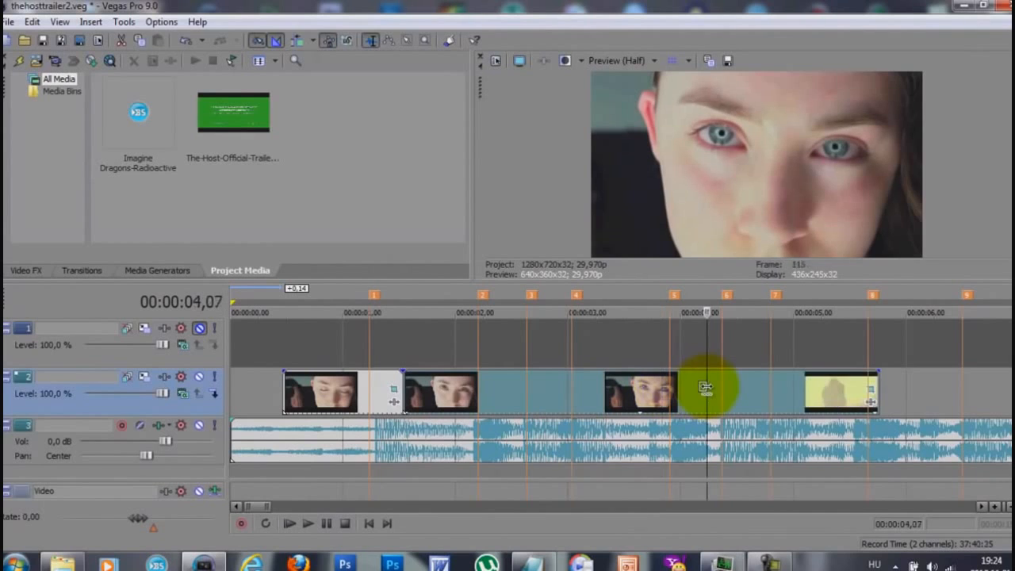
key(s)
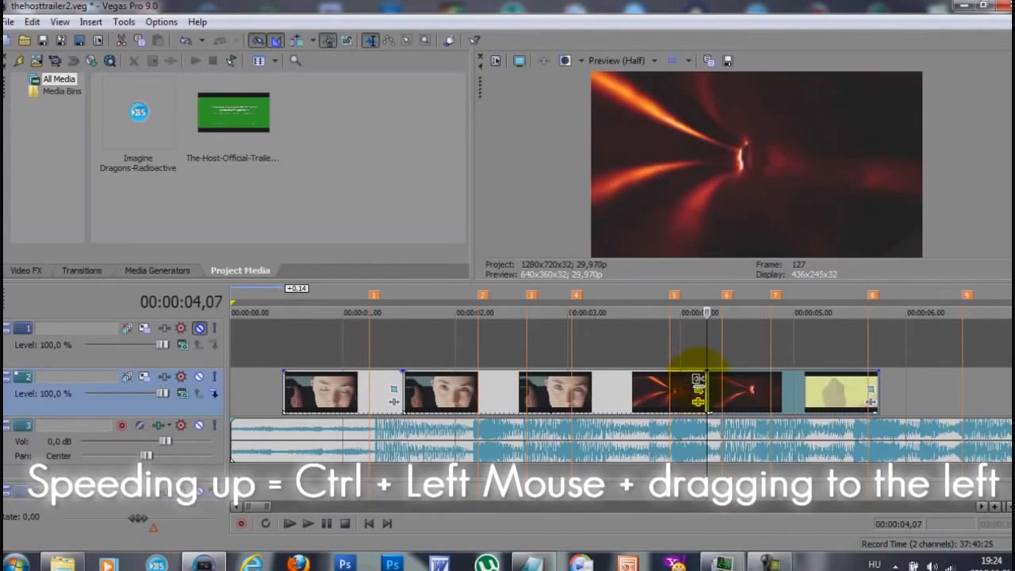
Speed up the middle face segment so it ends at marker 2, and move the fiery segment against its end
ctrl+drag(704, 388, 477, 387)
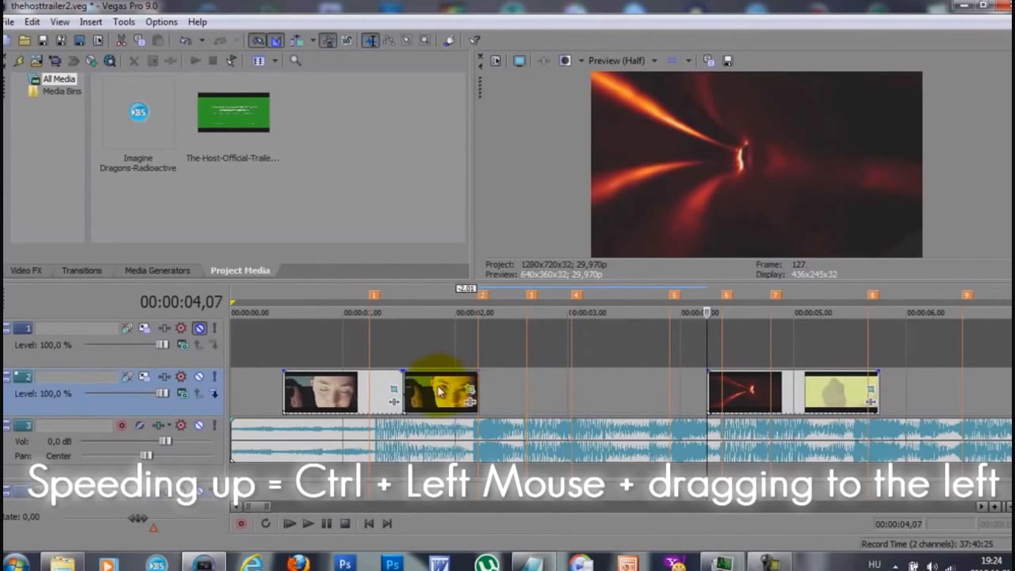
drag(742, 389, 513, 389)
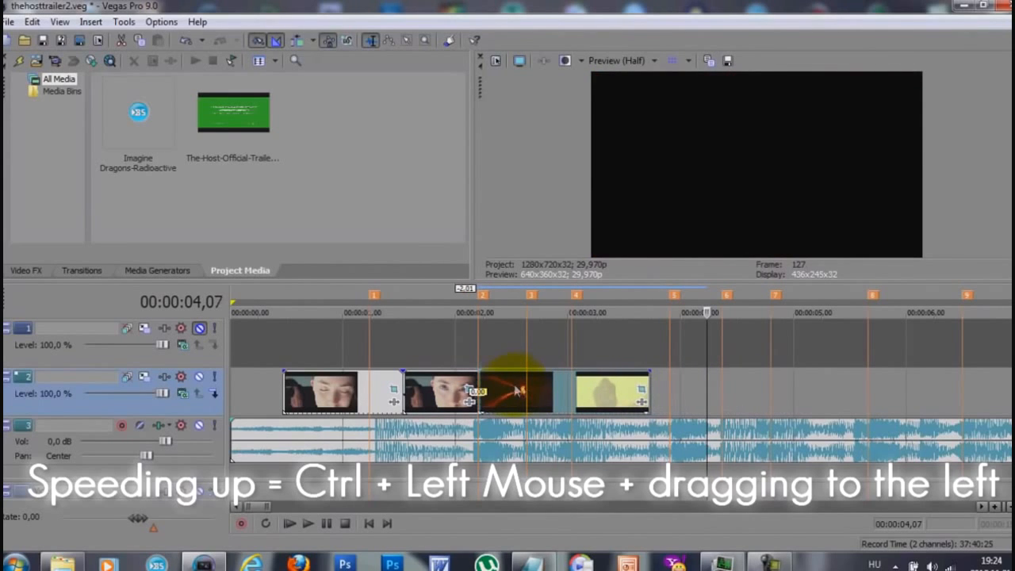
click(543, 389)
key(Return)
key(Return)
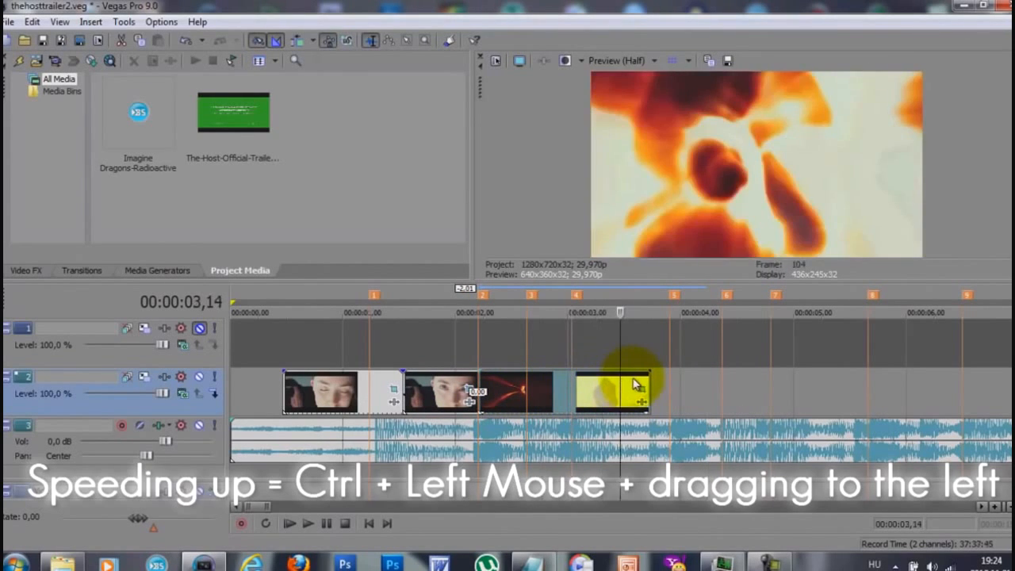
Select the opening section up to just before marker 4, build its RAM preview and play it back
drag(557, 345, 270, 349)
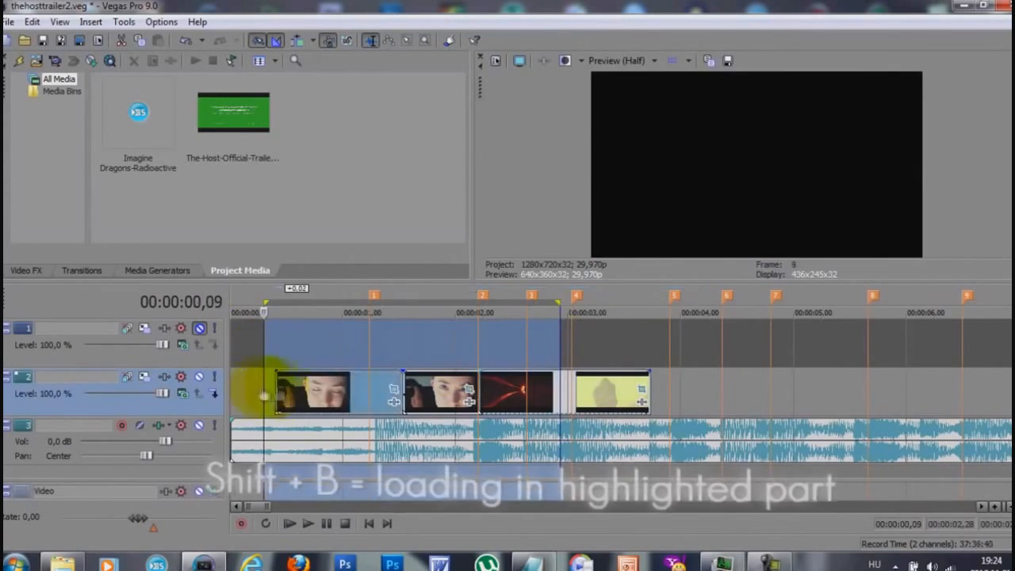
key(shift+b)
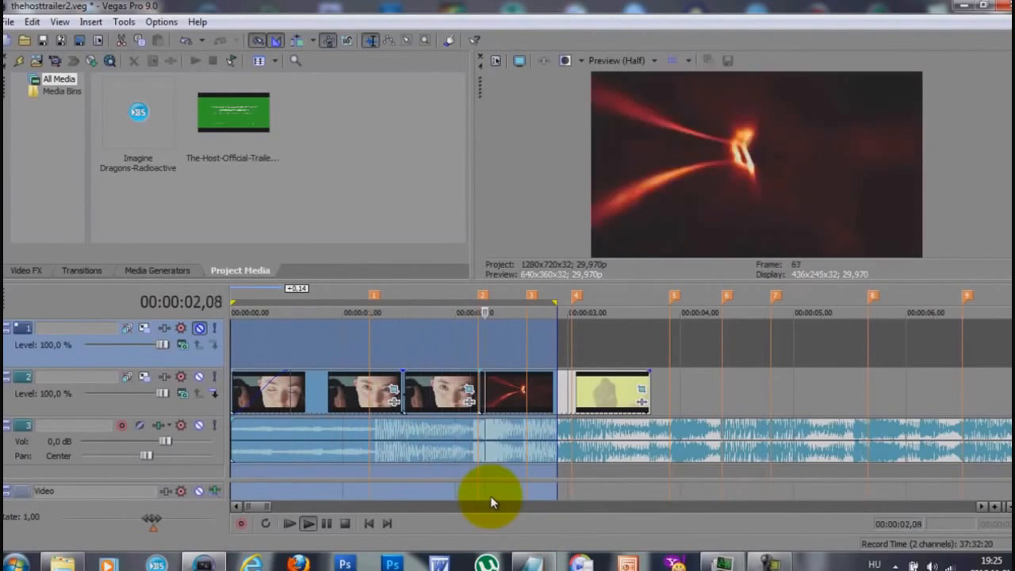
scroll(501, 361, up, 1)
click(498, 362)
click(332, 360)
key(space)
Copy the first Position keyframe from the opening face segment's Pan/Crop settings
drag(438, 386, 477, 306)
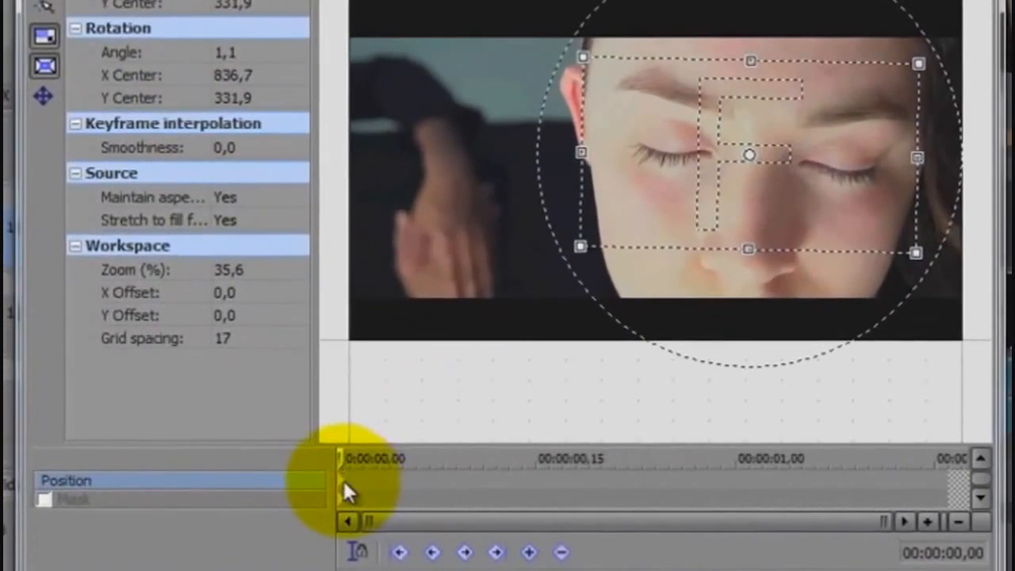
right_click(343, 480)
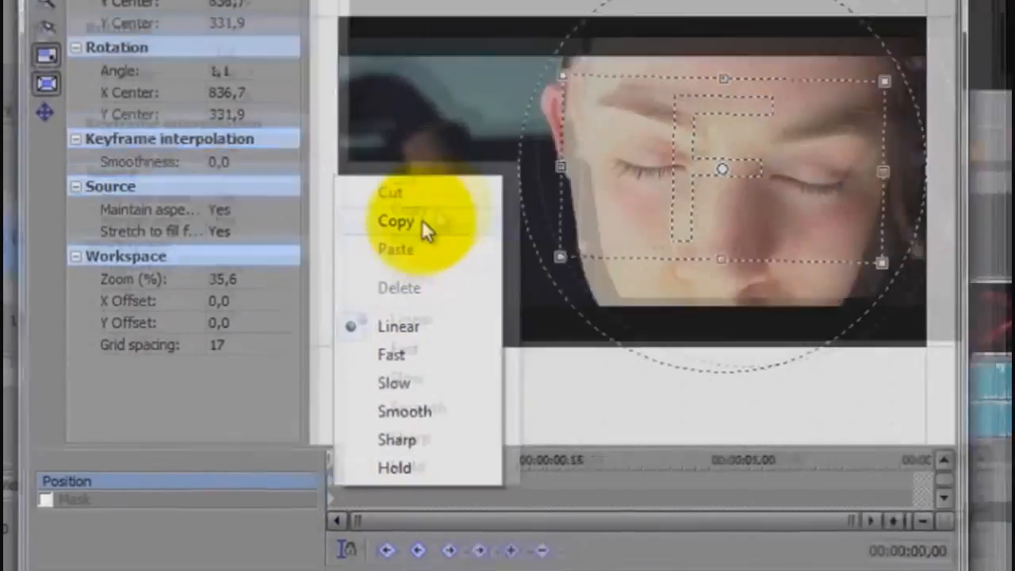
click(428, 210)
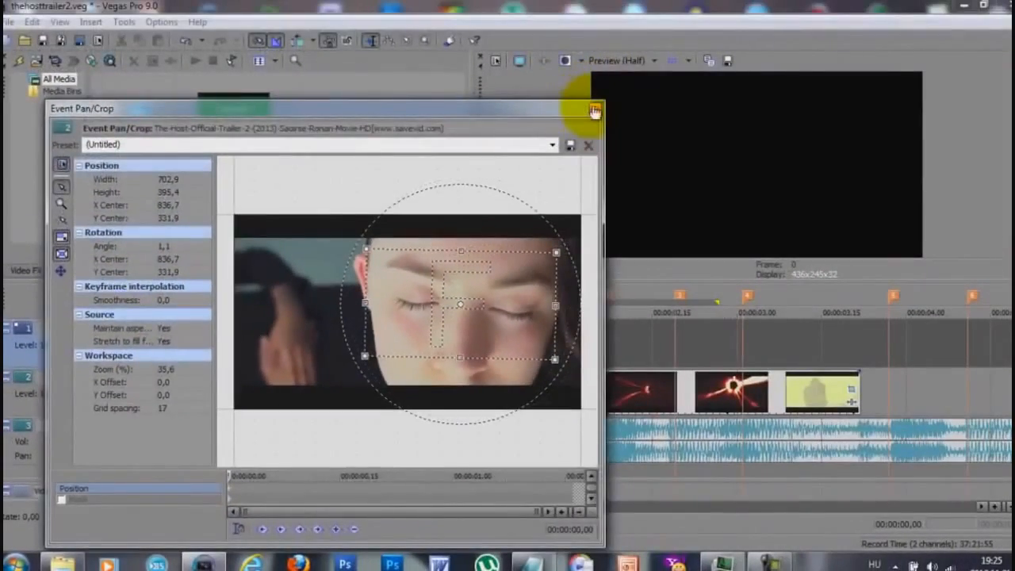
click(595, 112)
Paste the copied Position keyframe into the Pan/Crop settings of the sped-up face segment
click(456, 390)
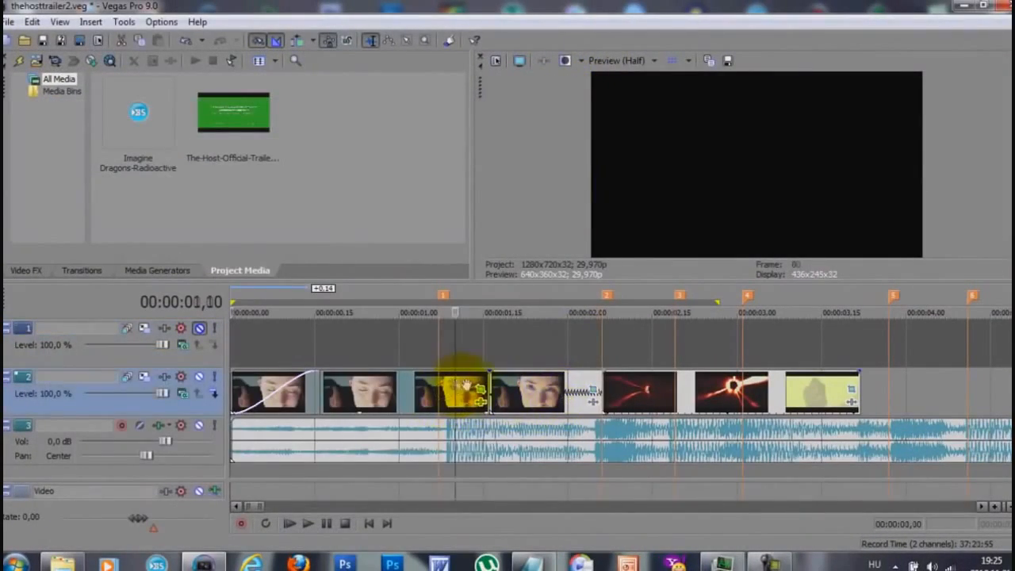
click(590, 393)
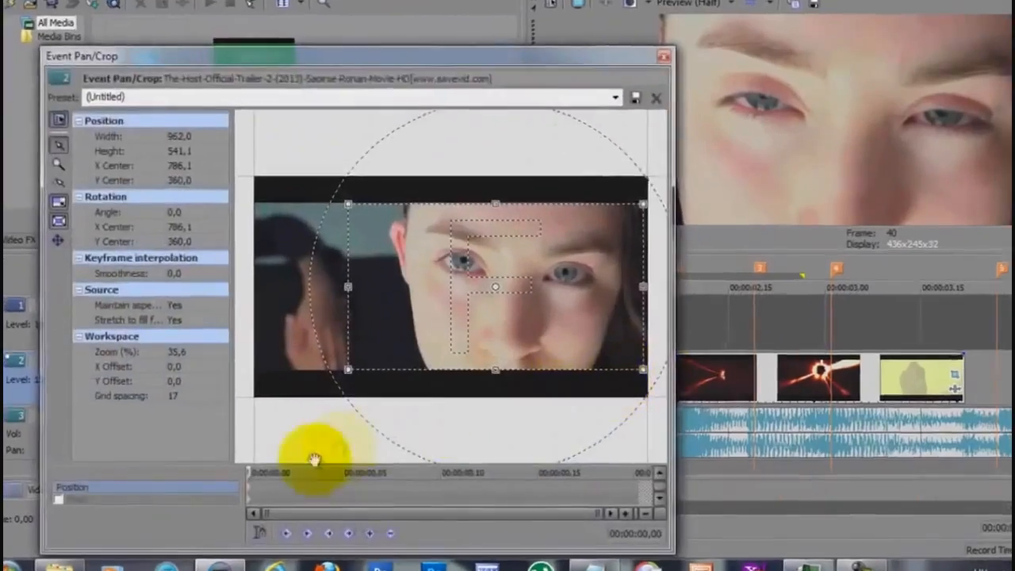
right_click(248, 482)
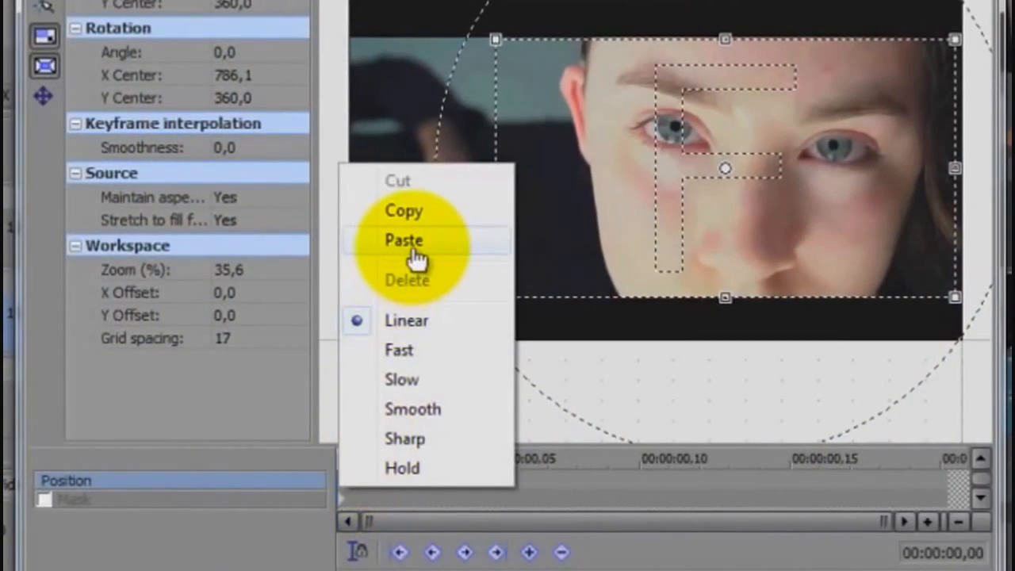
click(412, 247)
click(745, 4)
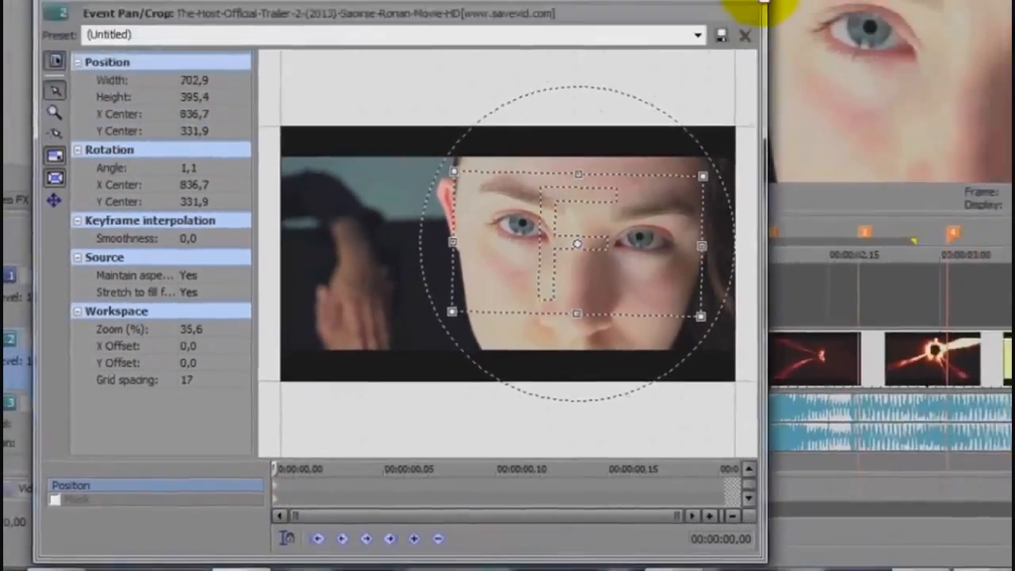
Paste the copied Position keyframe into the fiery segment's Pan/Crop settings
click(850, 389)
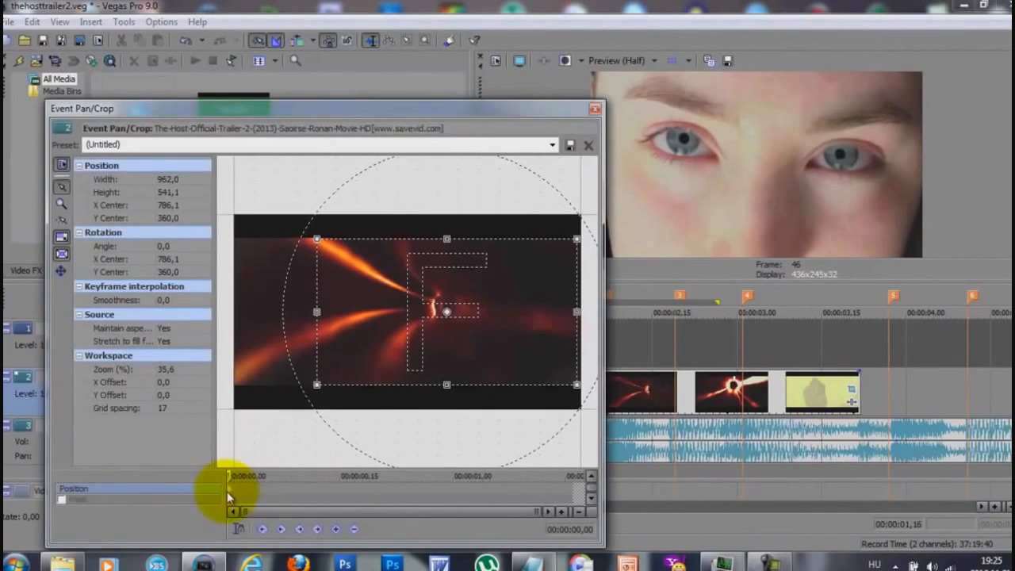
right_click(228, 485)
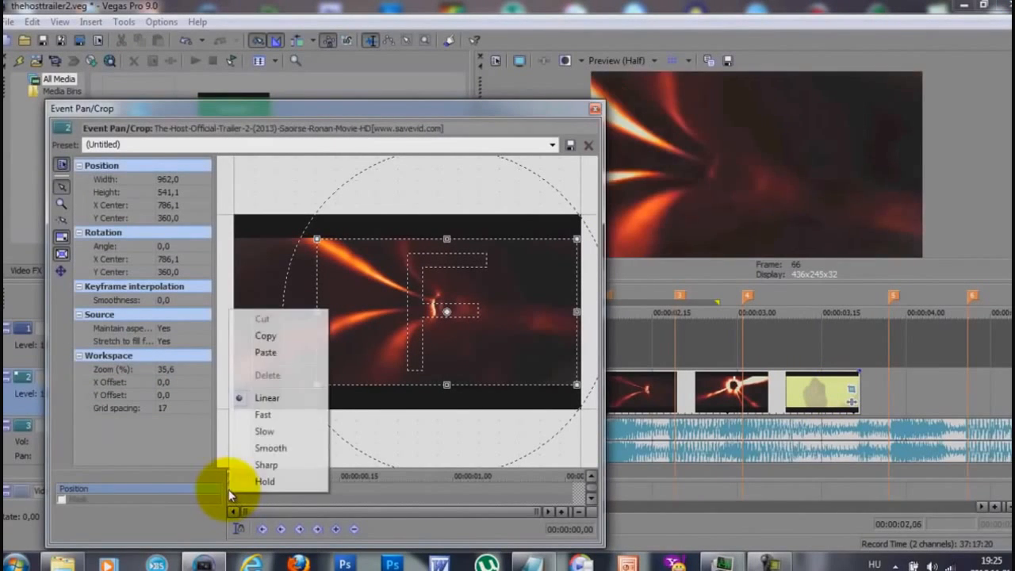
click(276, 351)
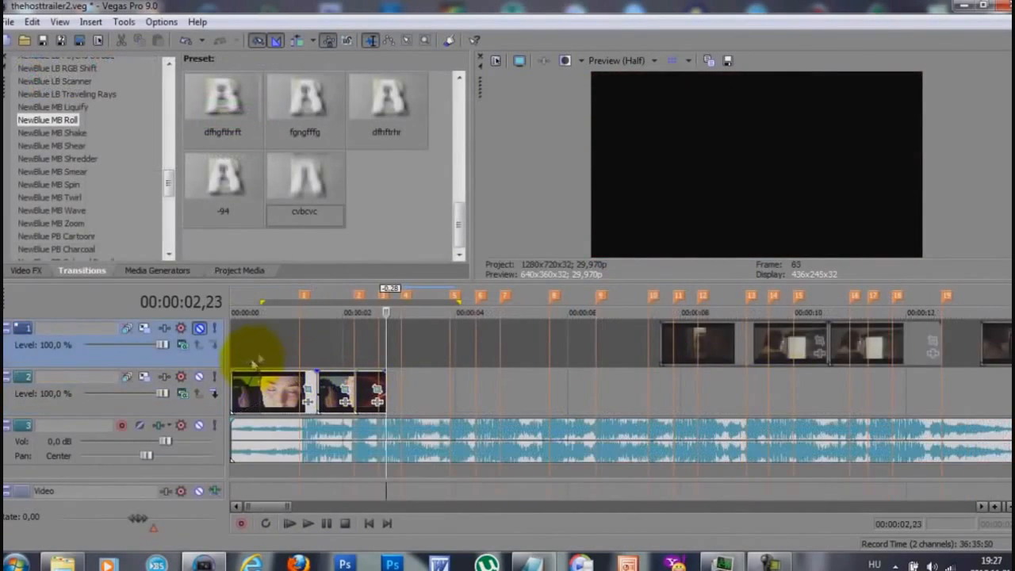
Trim the starts of the opening face clip and the music to 00:00:00,17, with a fade-in on both
click(262, 354)
scroll(262, 354, up, 1)
key(space)
key(space)
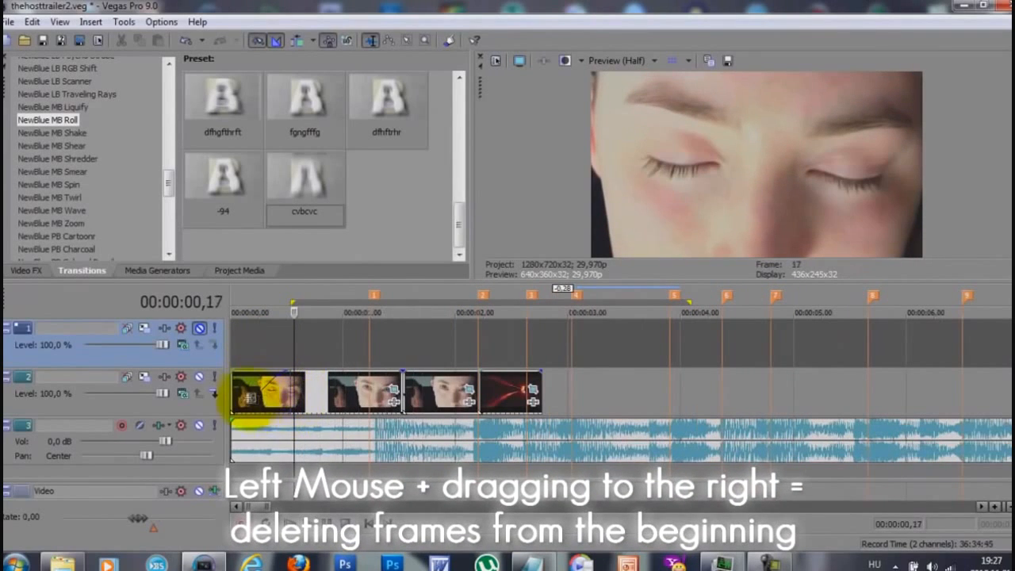
drag(232, 381, 295, 381)
click(238, 430)
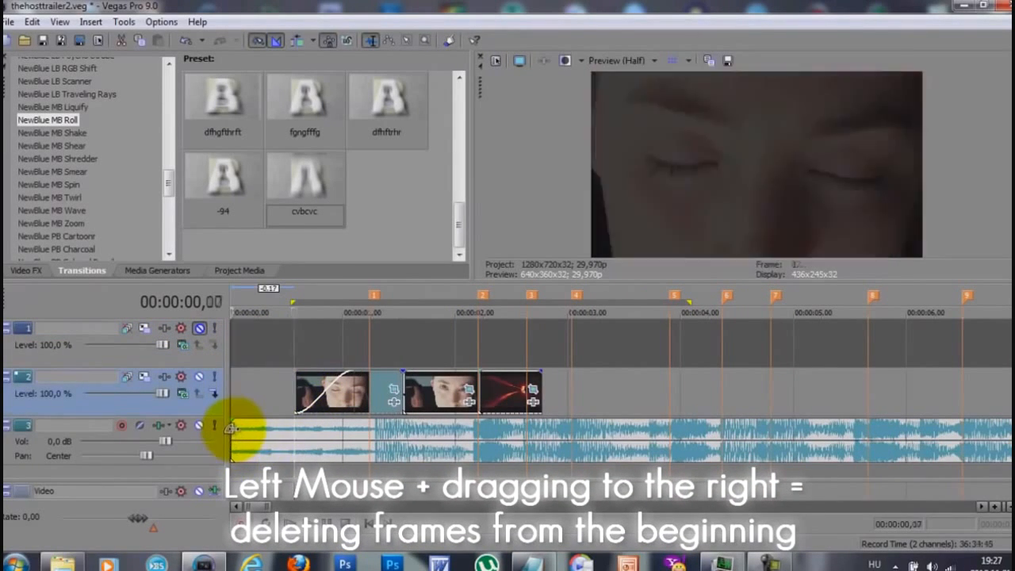
drag(266, 431, 355, 420)
Play back the trimmed opening from 00:00:00,17 to check its start
click(294, 362)
key(space)
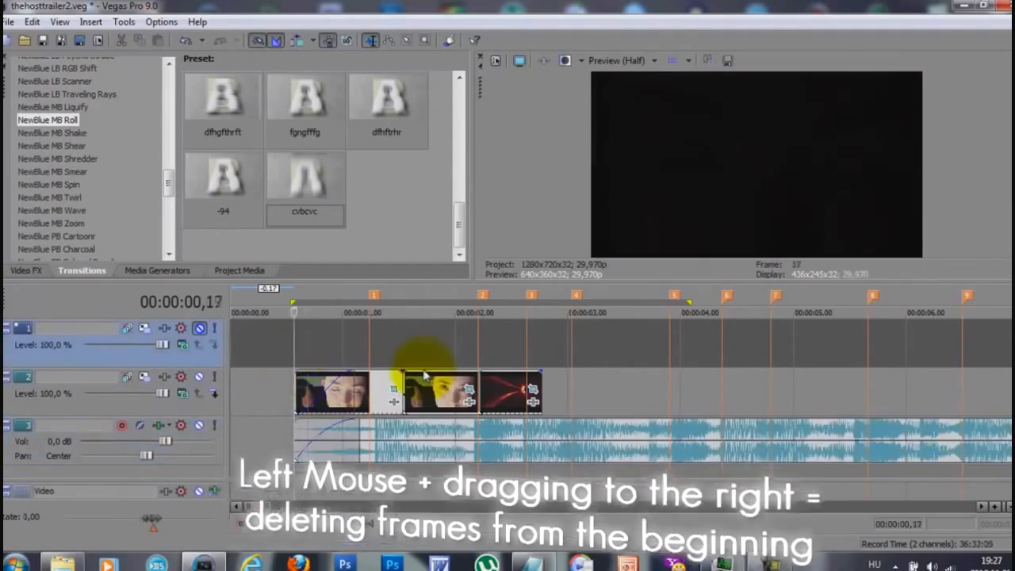
key(space)
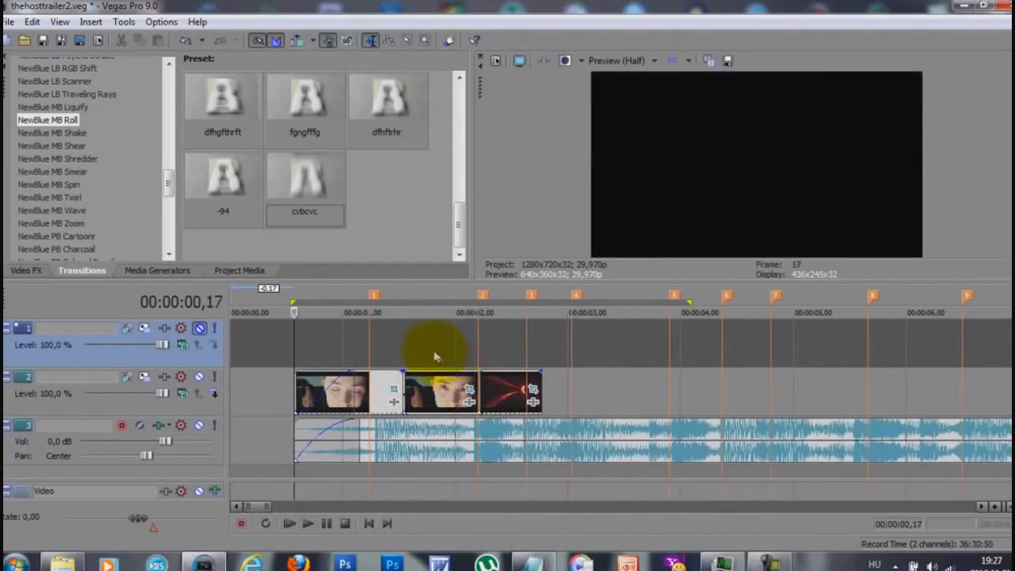
click(412, 344)
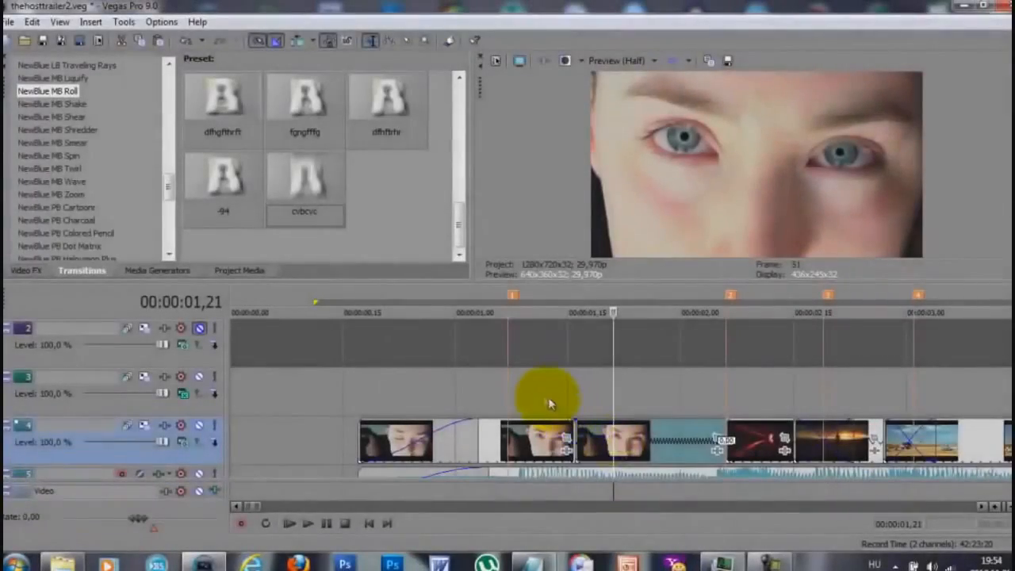
Copy the face segment that ends at marker 2 onto the empty track directly above, keeping its timing
click(546, 397)
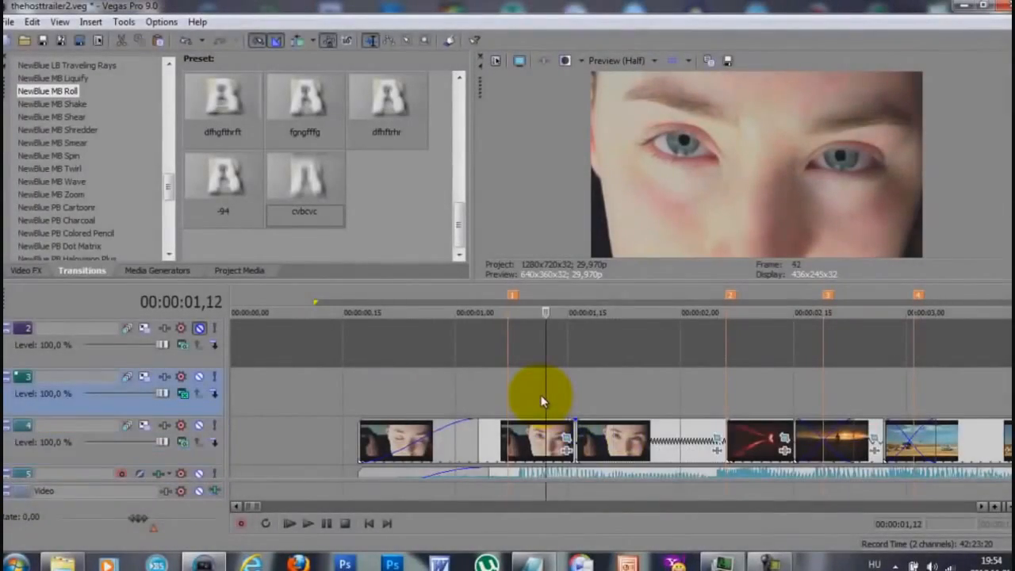
click(617, 439)
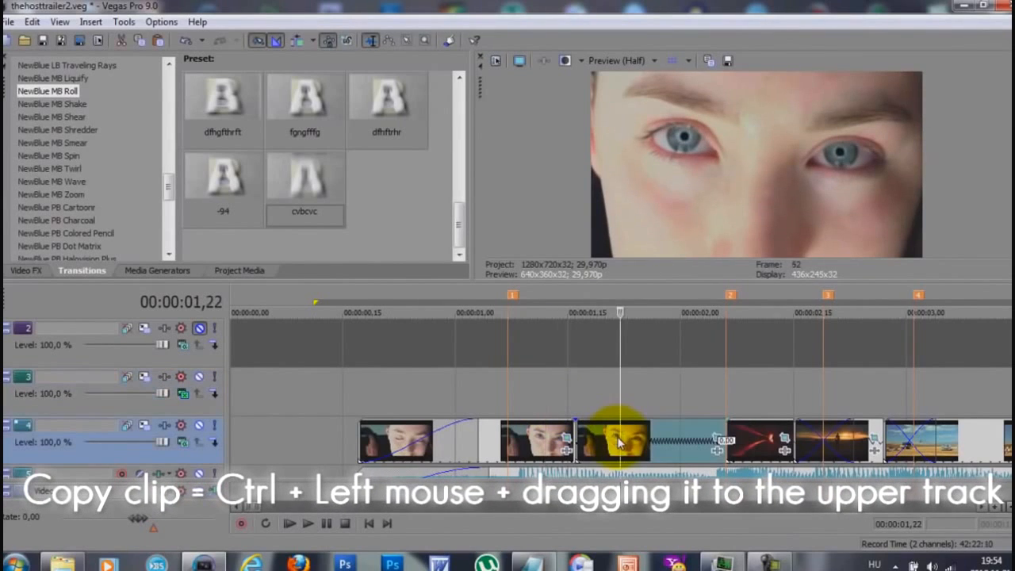
drag(600, 422, 615, 397)
click(614, 394)
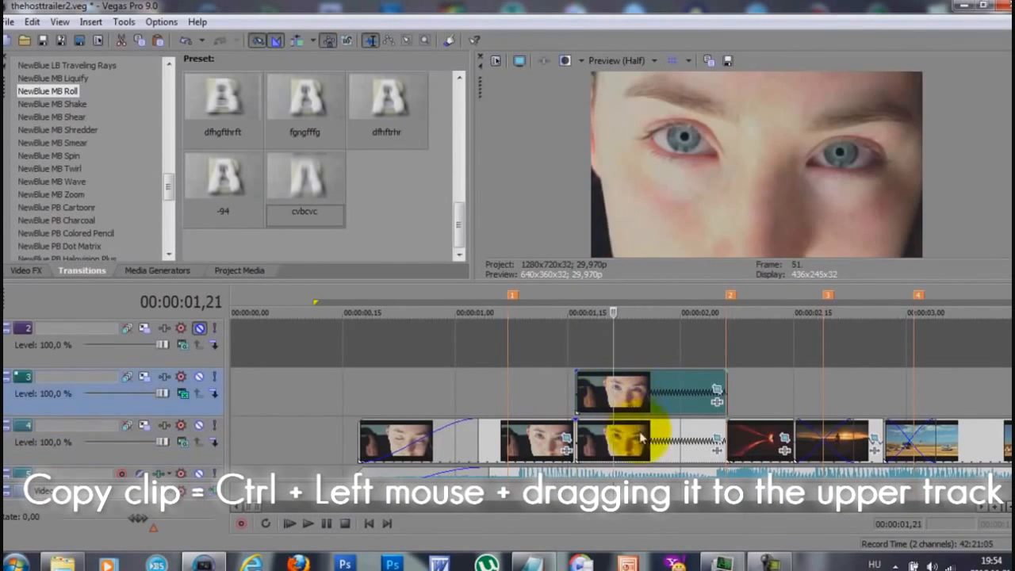
Apply the 100% Black and White effect to the original face segment below the copy, keeping its effect settings in a floating window
click(24, 271)
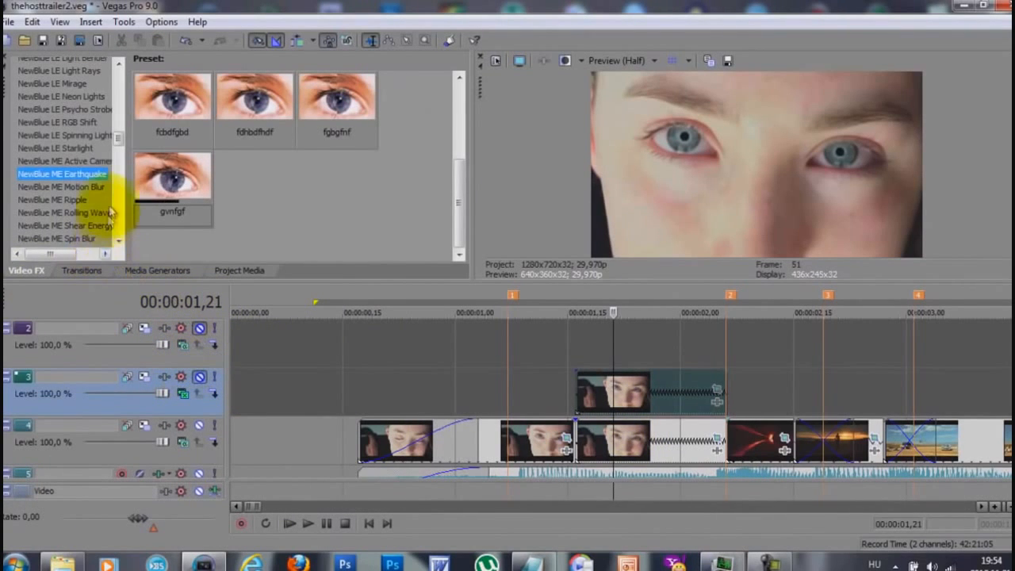
drag(117, 138, 120, 76)
click(48, 77)
drag(172, 178, 588, 403)
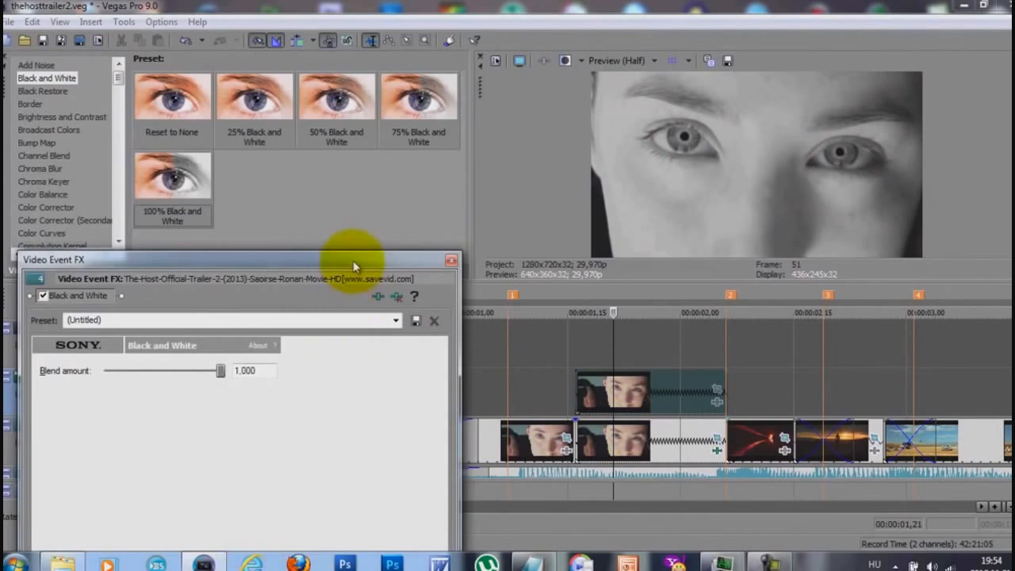
drag(351, 259, 335, 182)
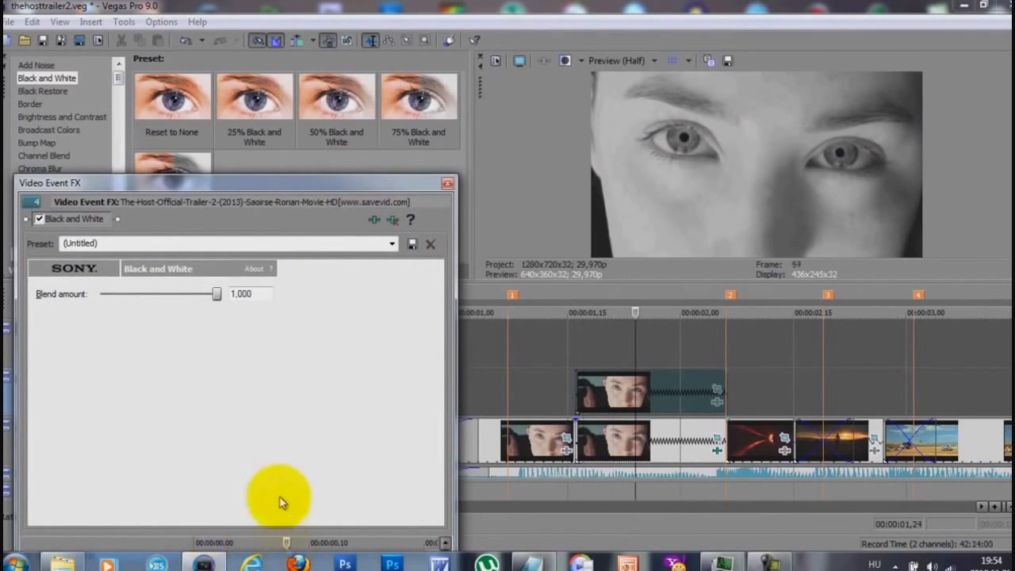
drag(352, 184, 345, 97)
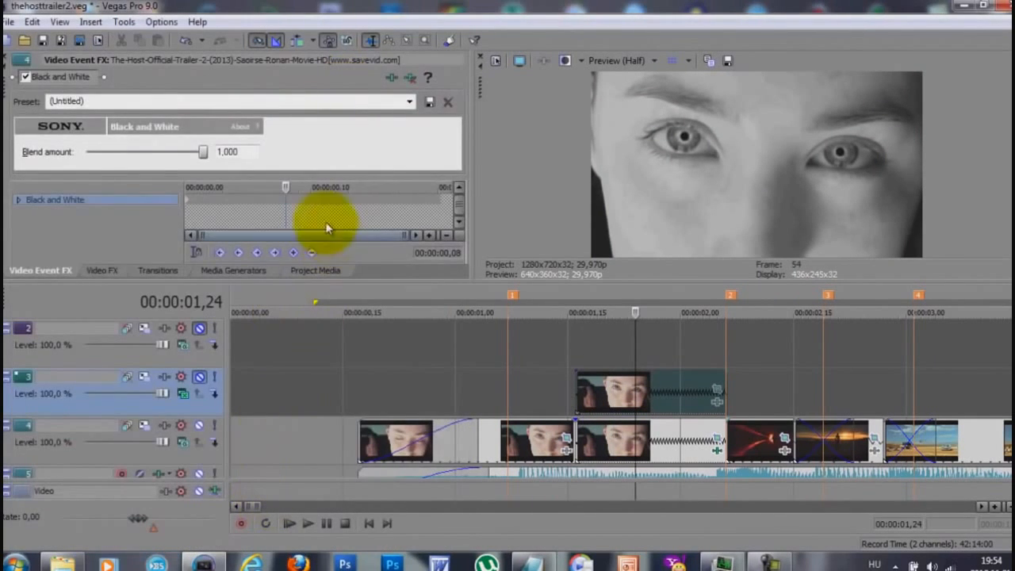
drag(7, 111, 23, 129)
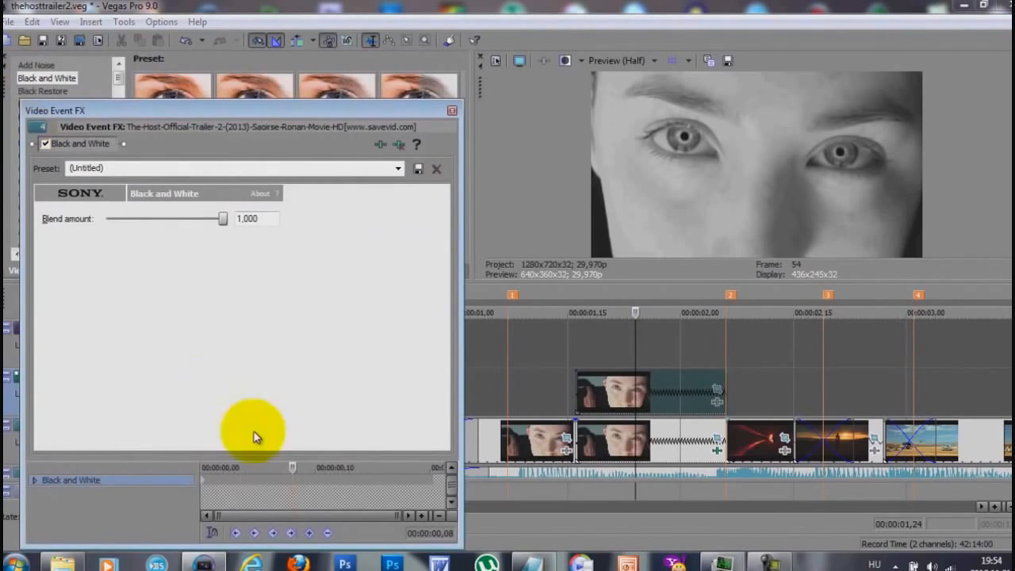
Mark the beat at 00:00:01,24 and keyframe Black and White from no blend at the clip's start to 1,000 at that beat
click(635, 384)
key(Return)
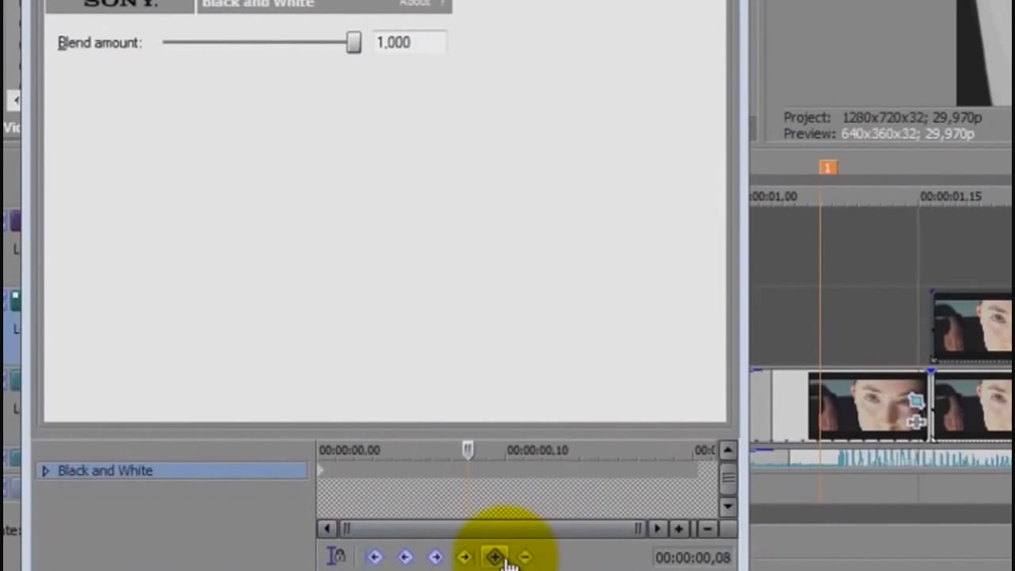
click(309, 533)
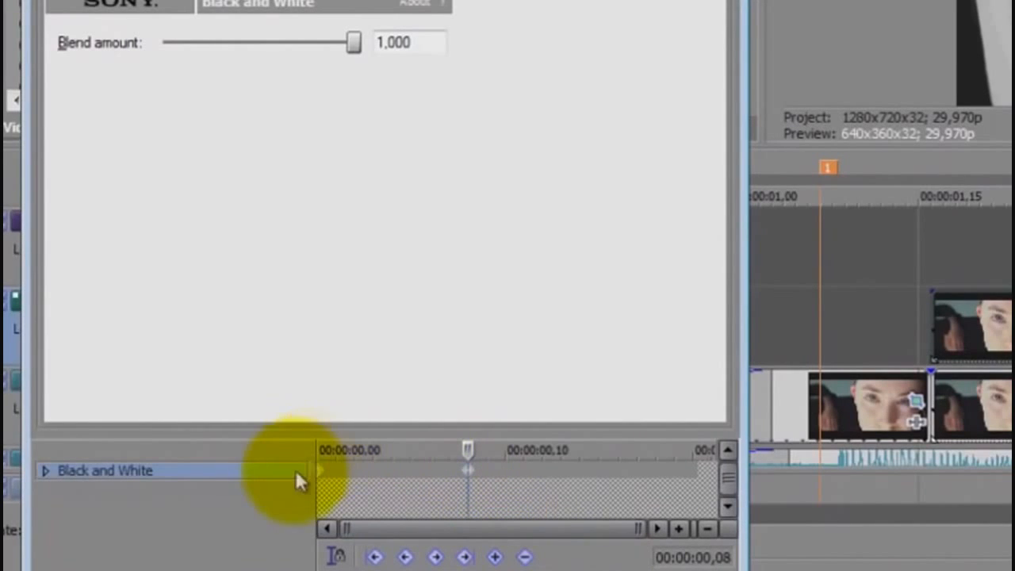
click(317, 472)
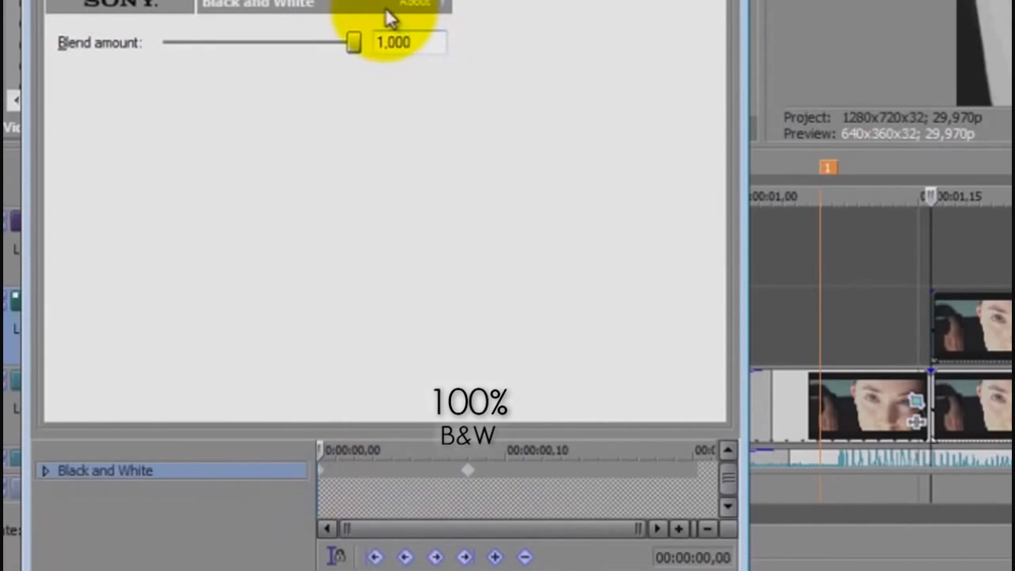
drag(352, 42, 11, 51)
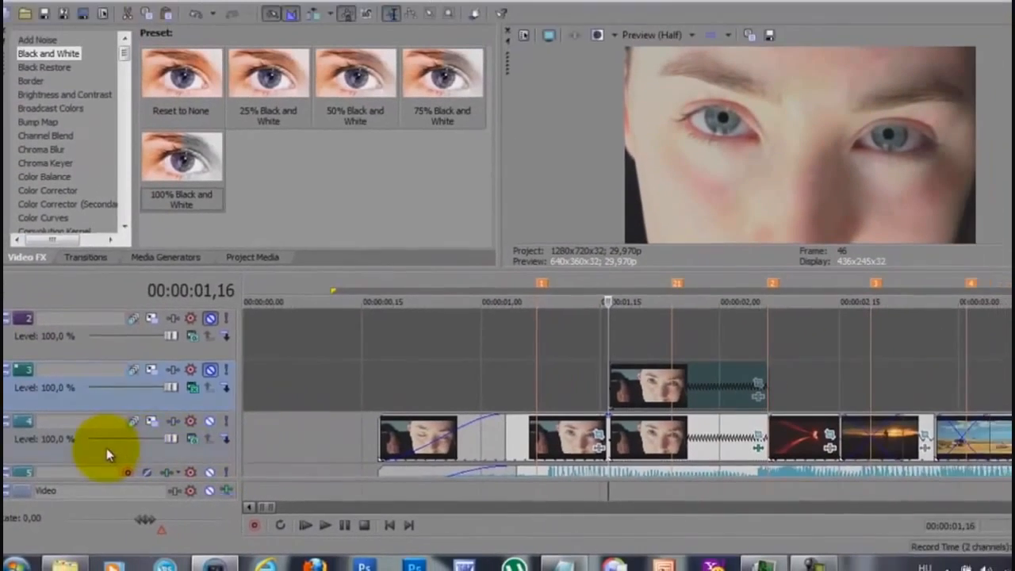
Insert a video track directly above the original clips and move the copied face segment down onto it
right_click(108, 450)
click(198, 288)
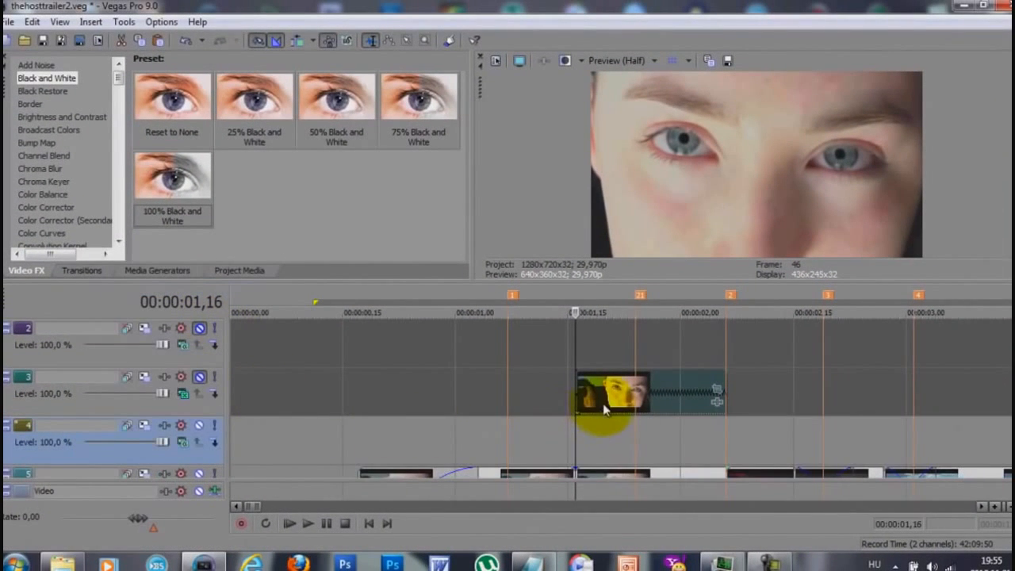
drag(602, 452, 607, 448)
click(612, 447)
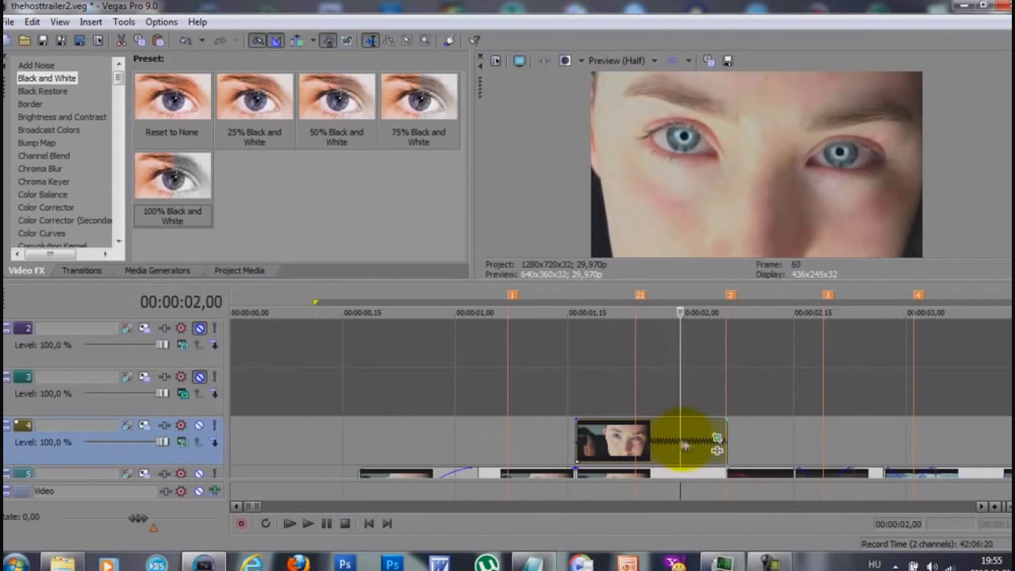
Enable the mask in the copied face segment's Pan/Crop settings and outline each iris with a closed path
click(716, 440)
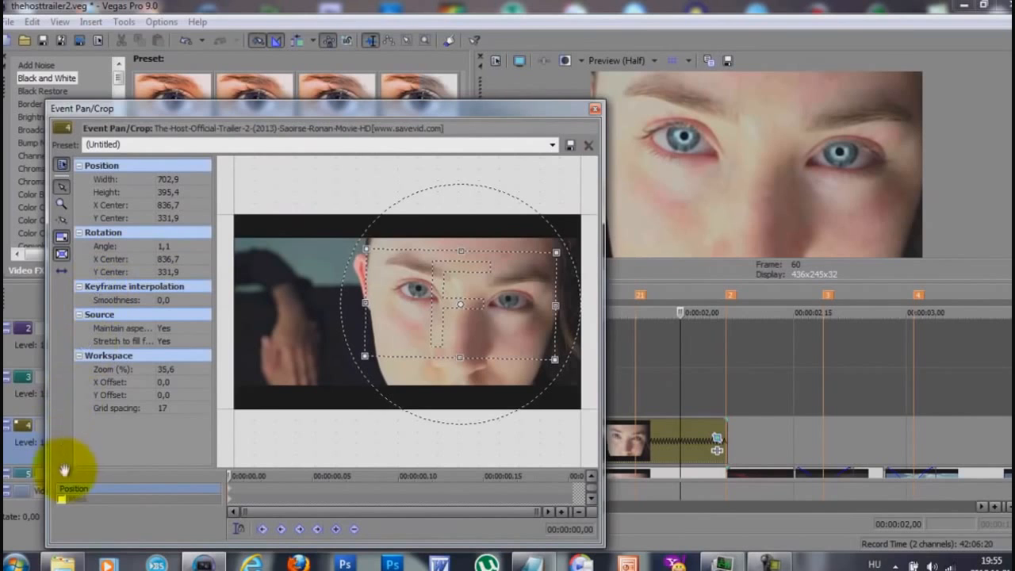
click(62, 498)
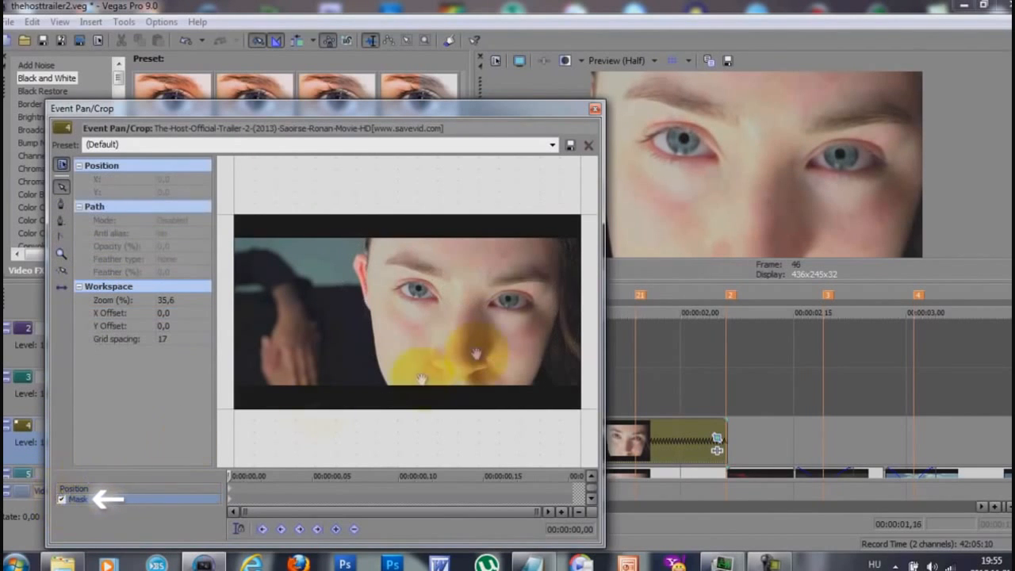
scroll(516, 294, up, 3)
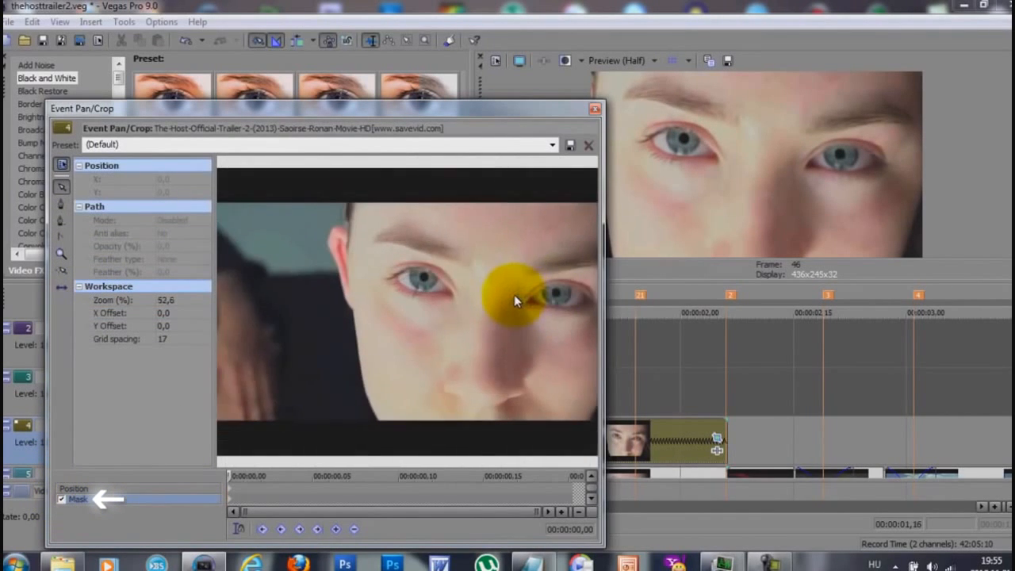
scroll(518, 258, up, 1)
drag(541, 238, 425, 284)
scroll(422, 285, up, 1)
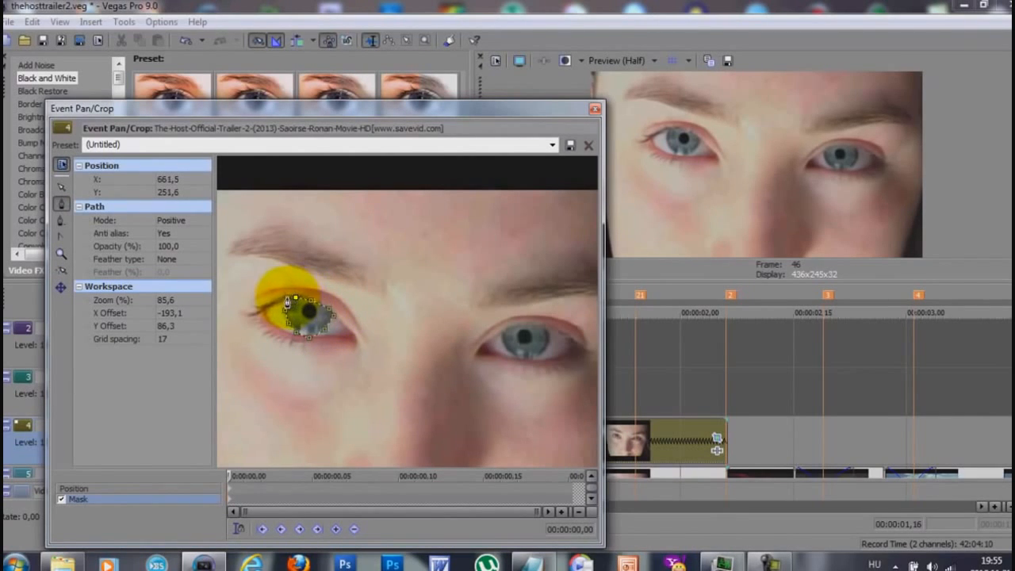
click(287, 301)
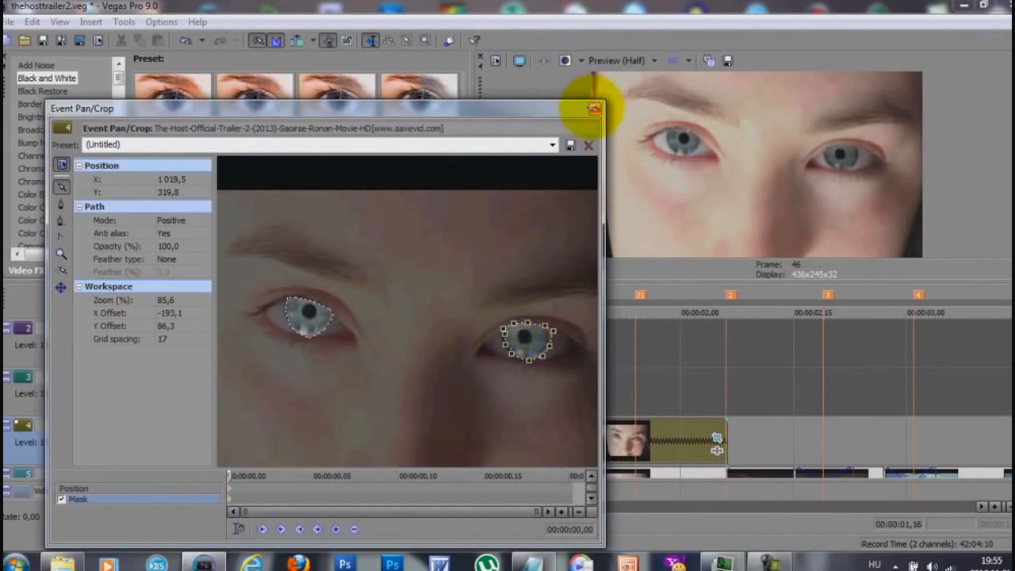
click(594, 109)
Move the second iris's mask path to between the brows, aligning it with the first iris in the preview at 00:00:02,00
click(680, 441)
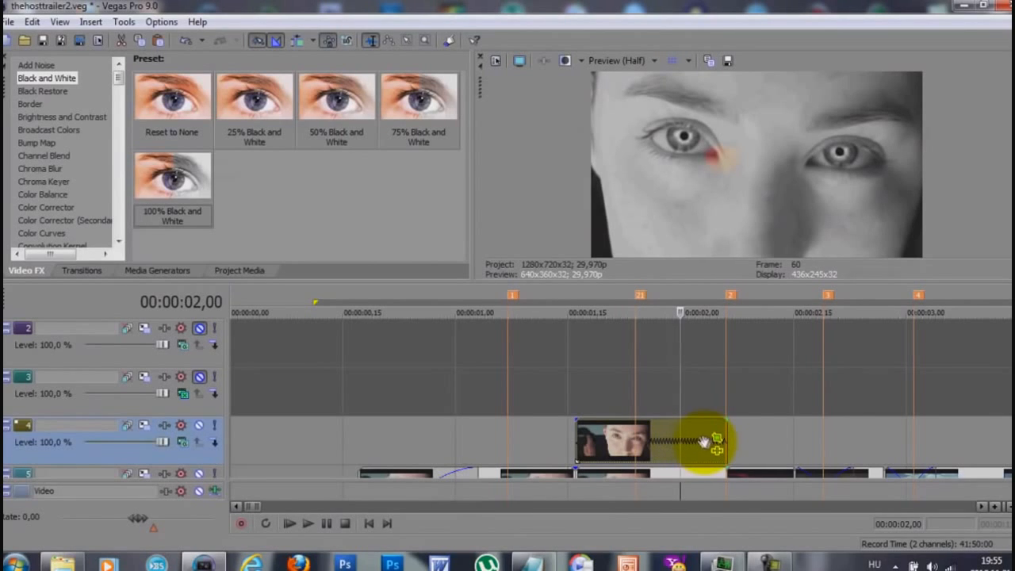
click(714, 438)
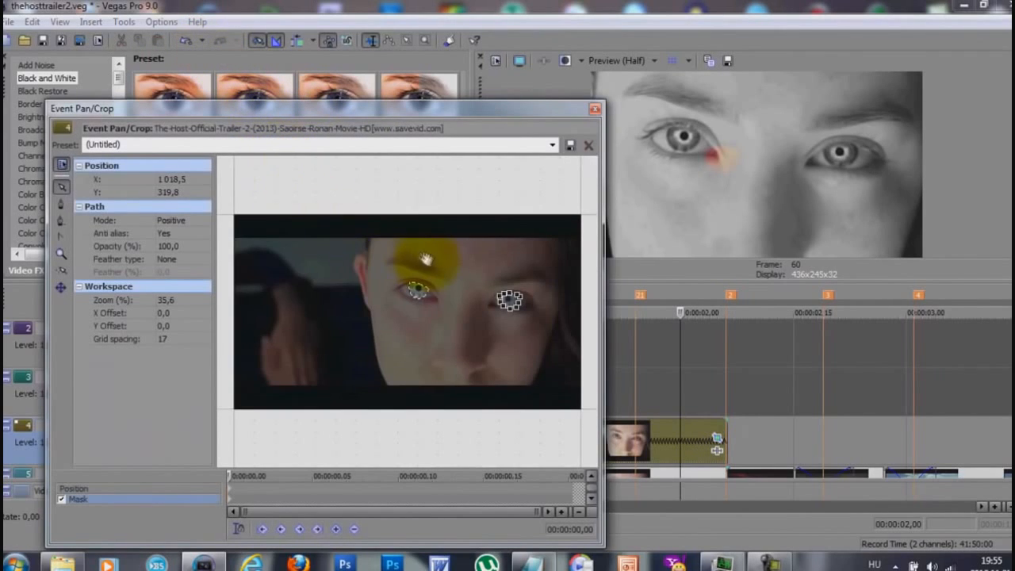
scroll(455, 271, up, 4)
scroll(466, 268, up, 2)
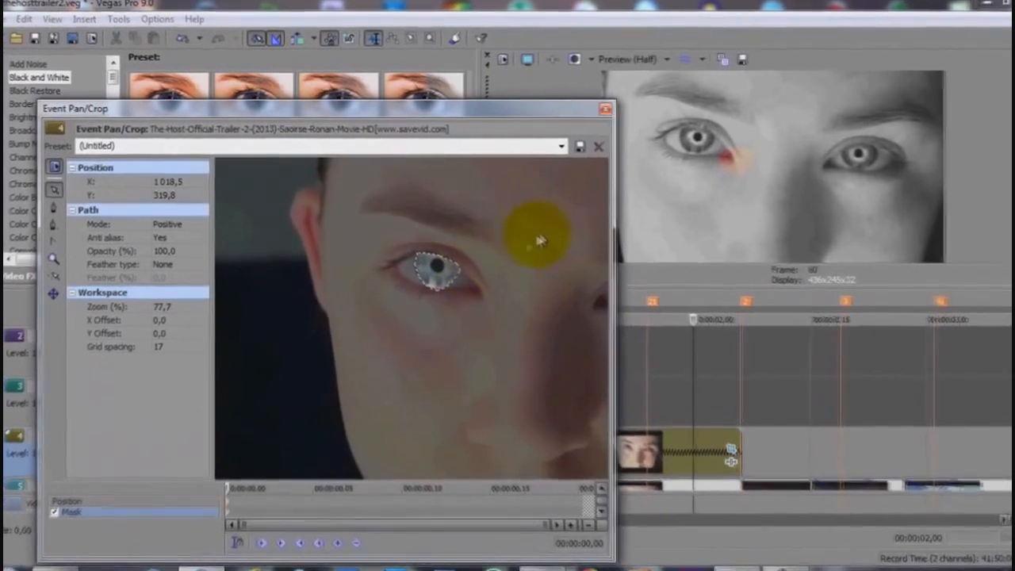
drag(536, 239, 426, 274)
scroll(439, 274, up, 2)
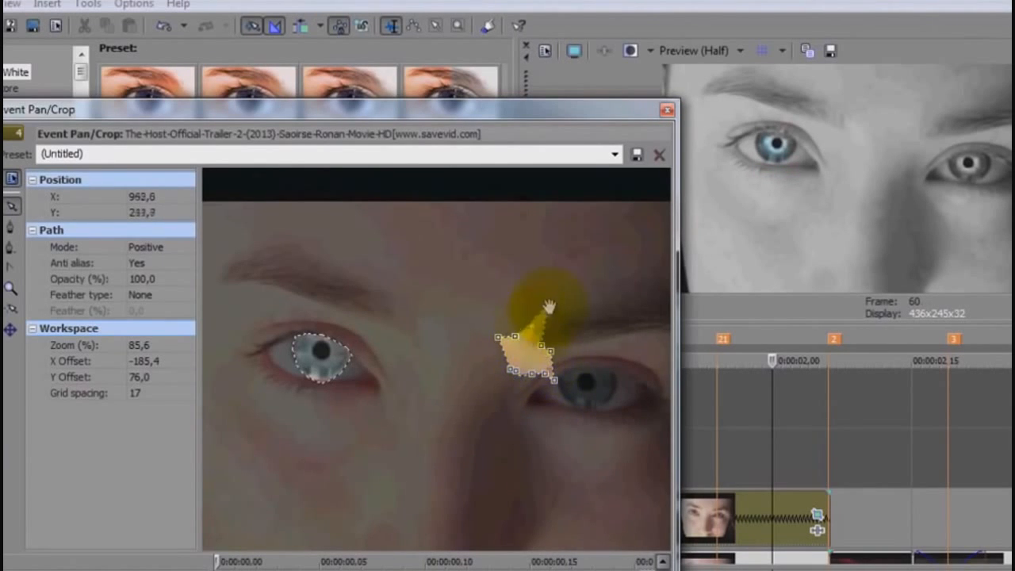
Delete the whole mask path drawn around the first iris
right_click(340, 379)
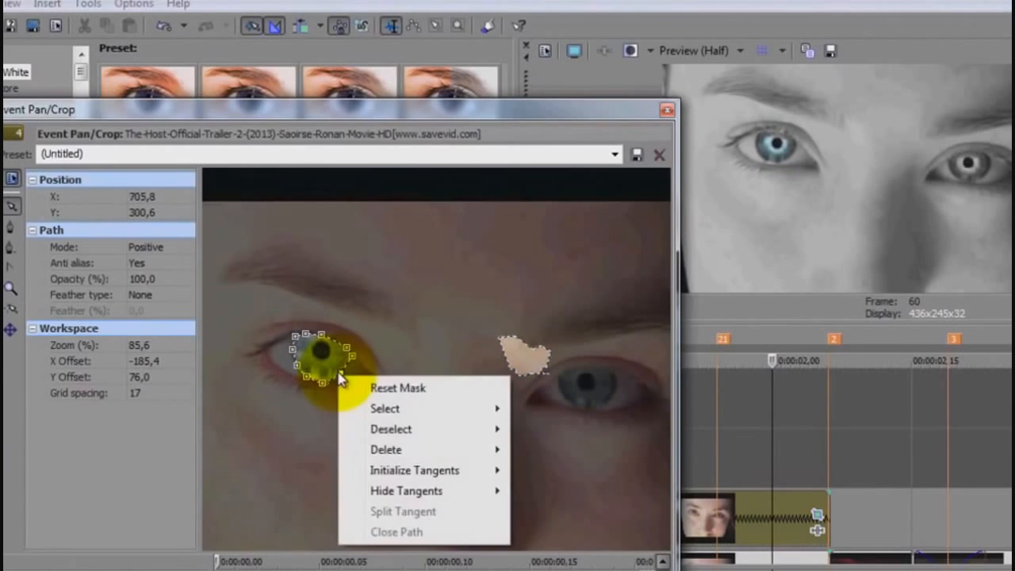
mouse_move(438, 449)
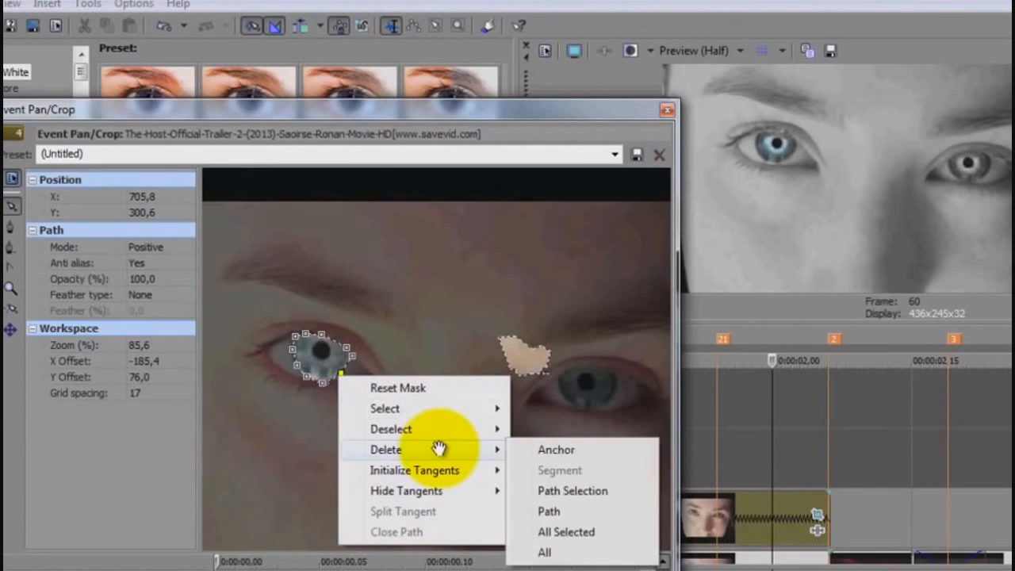
click(554, 513)
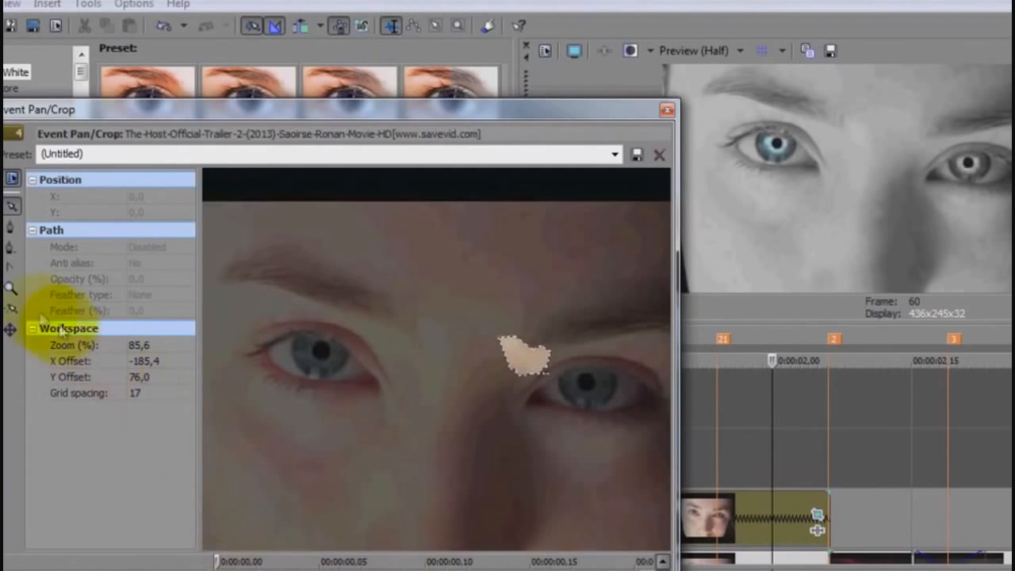
drag(587, 452, 323, 455)
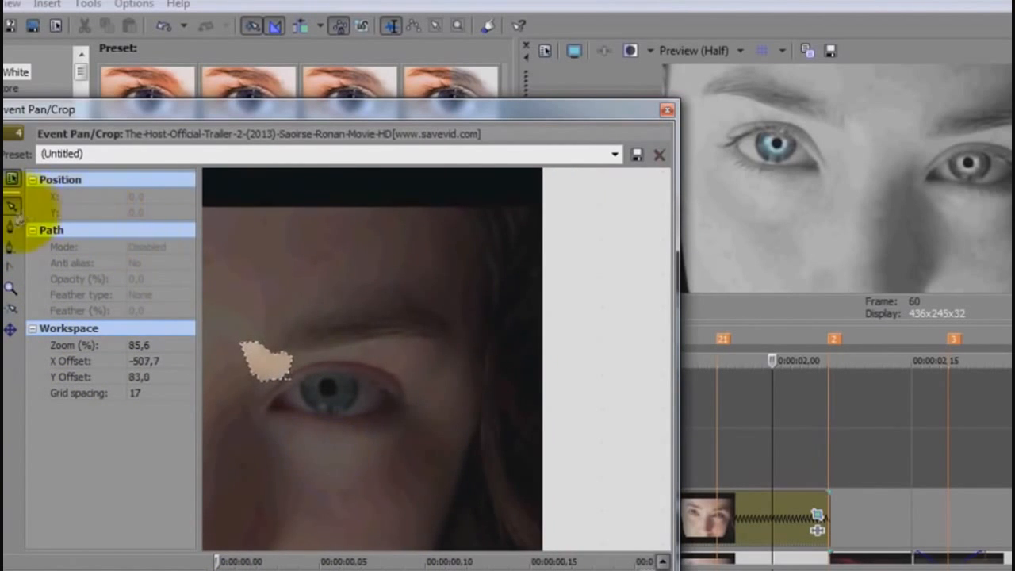
Draw a closed mask path at the face frame's outer edge, reshape it to colour the remaining grey iris in the preview, and close the Pan/Crop settings
click(11, 228)
click(563, 357)
click(554, 386)
click(580, 402)
click(598, 393)
click(598, 360)
click(12, 206)
drag(555, 387, 517, 394)
click(529, 368)
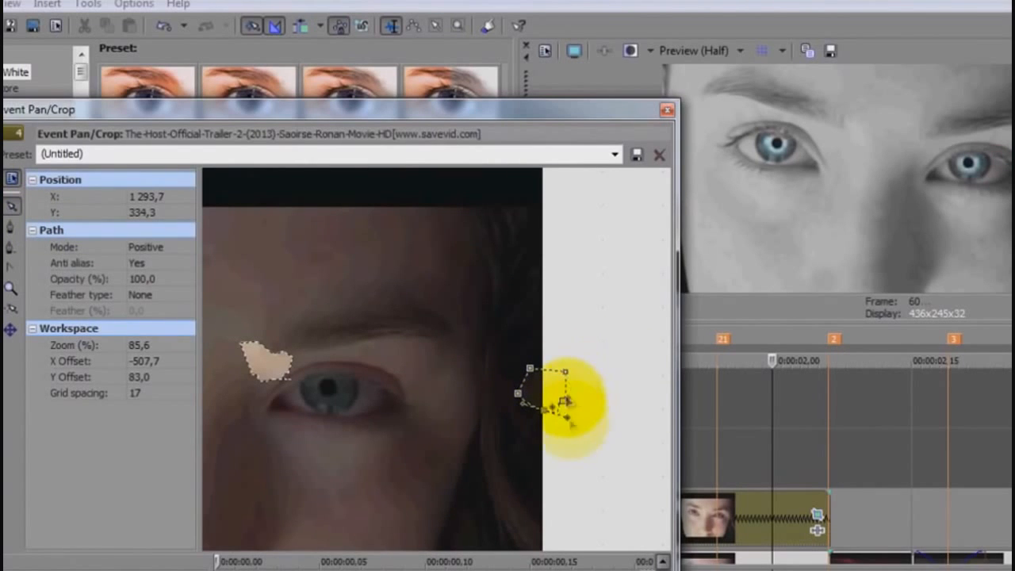
click(666, 109)
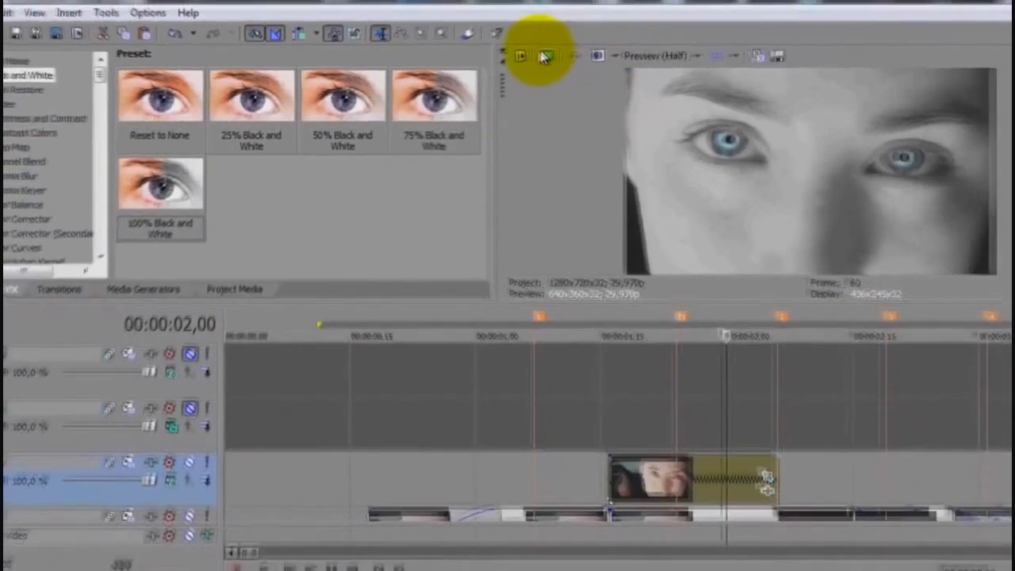
Examine the coloured irises against the black-and-white face in the full-screen preview at 00:00:02,00
click(573, 49)
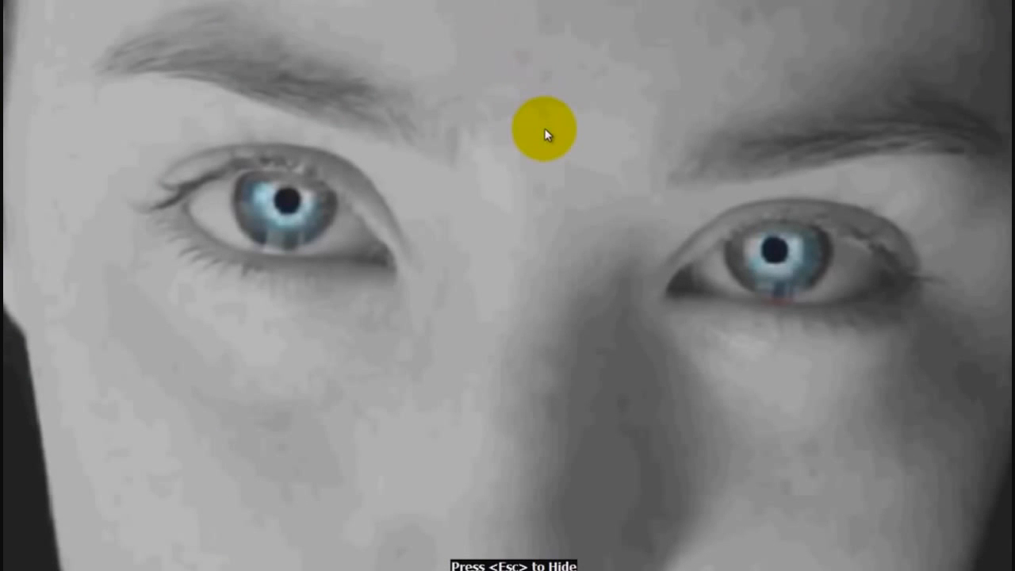
key(Escape)
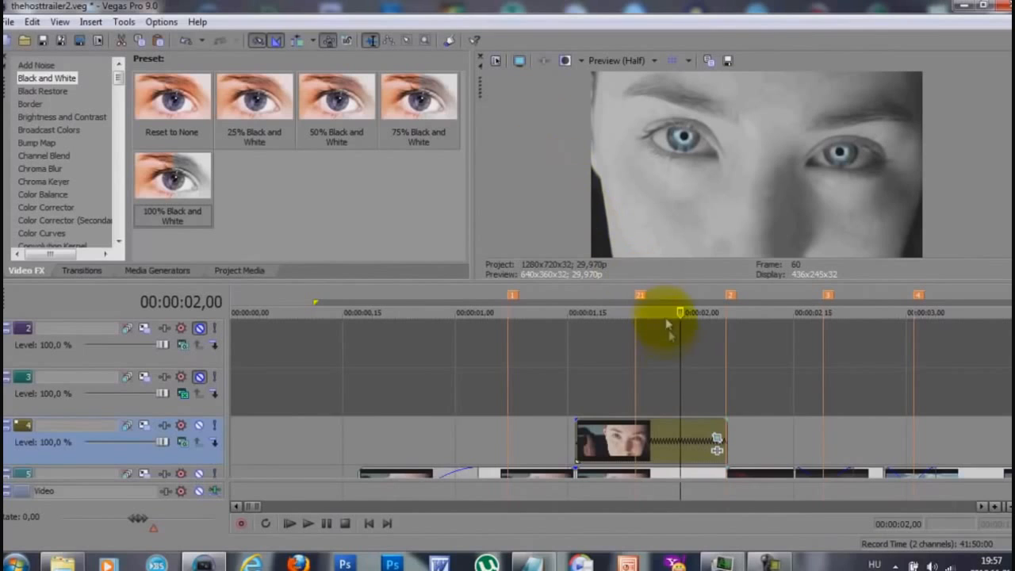
click(673, 402)
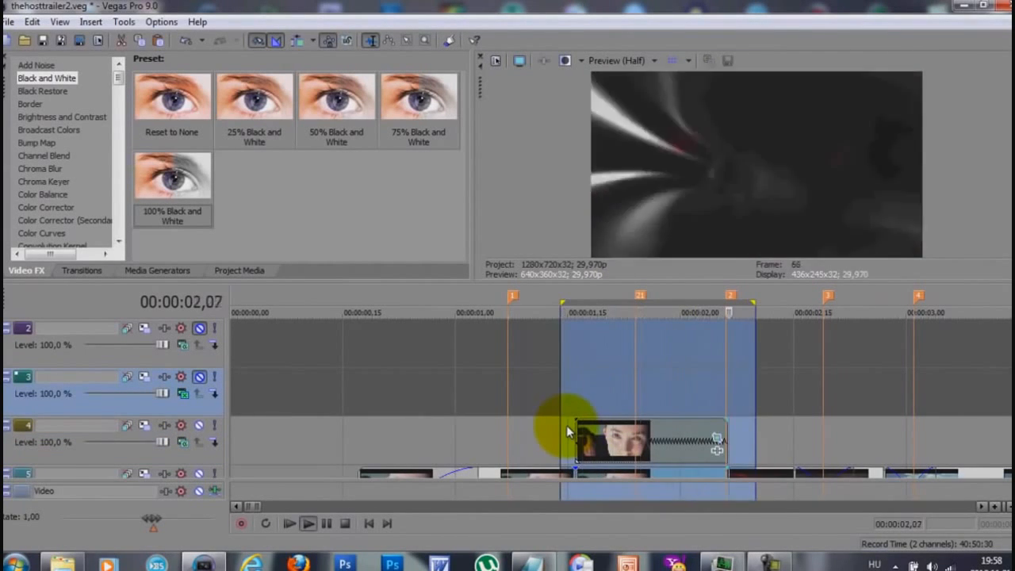
Trim the masked face segment's end to just before marker 2, excluding the red flare, and add a fade-out of about five frames
click(718, 411)
scroll(720, 410, up, 2)
click(1010, 441)
scroll(734, 373, up, 3)
scroll(721, 377, up, 1)
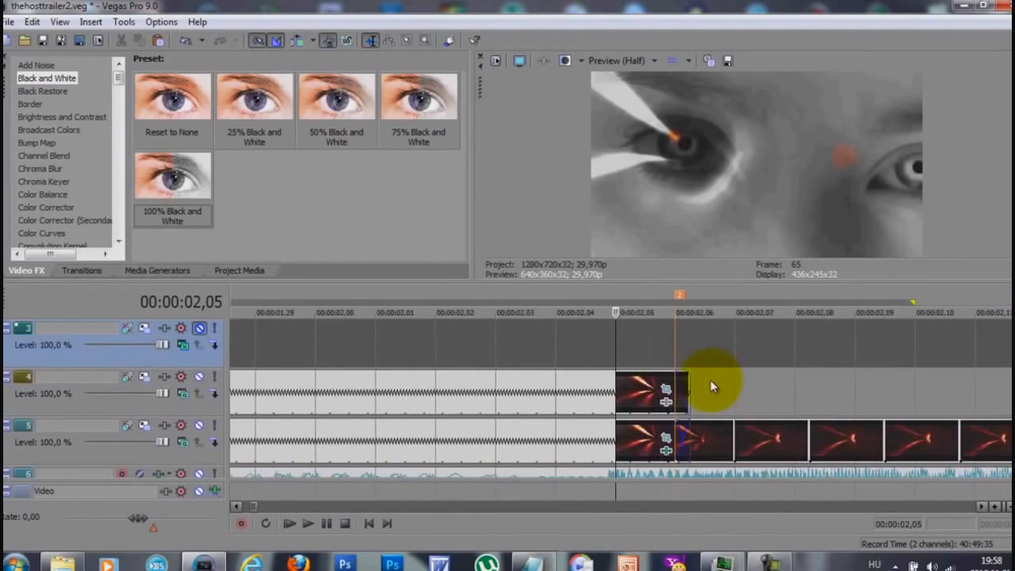
drag(689, 389, 676, 389)
click(658, 356)
click(581, 399)
key(Left)
key(Left)
key(Left)
drag(672, 386, 332, 394)
Play back the stretch around marker 2 to review the masked face segment with its fade-out
scroll(627, 392, down, 4)
key(space)
key(space)
key(shift+q)
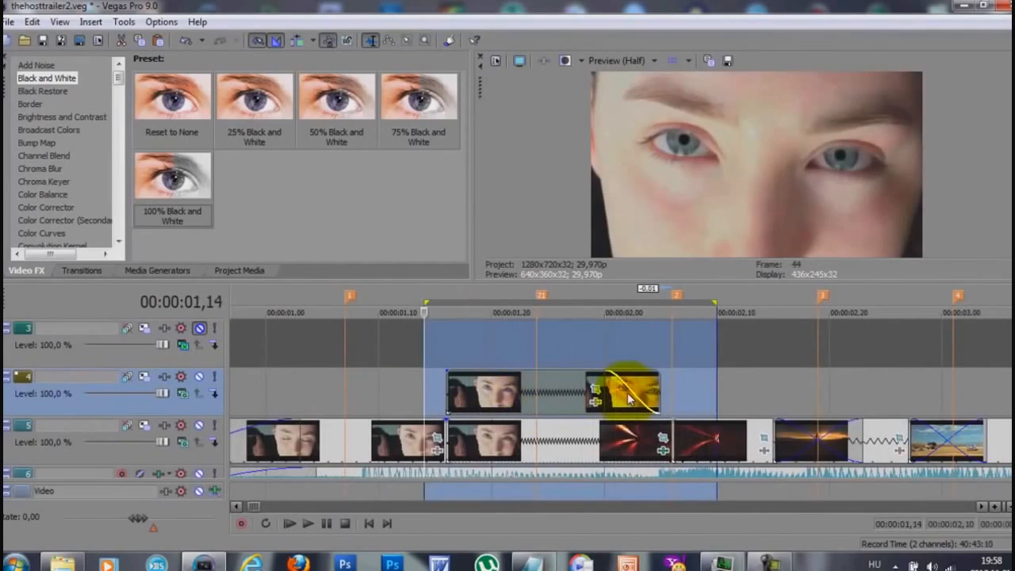
key(space)
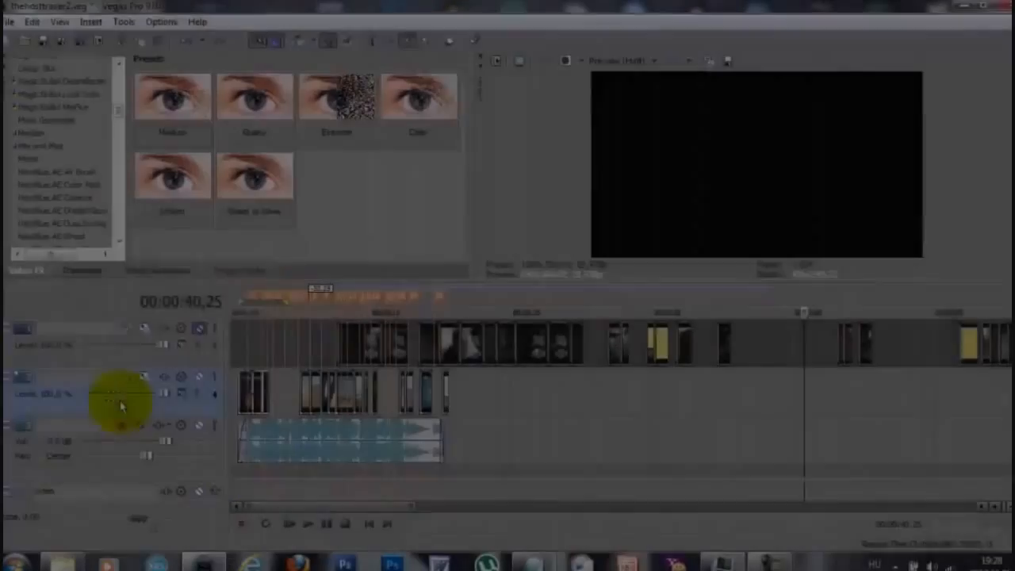
Insert a video track above the clip track, move the remaining clips after the opening ones up onto it, and mute it
right_click(125, 408)
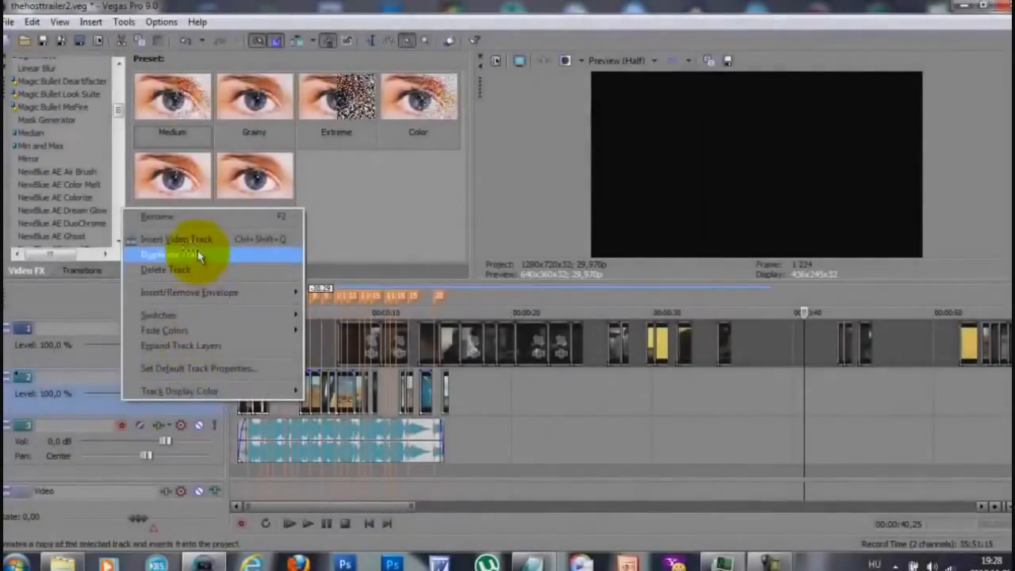
click(199, 255)
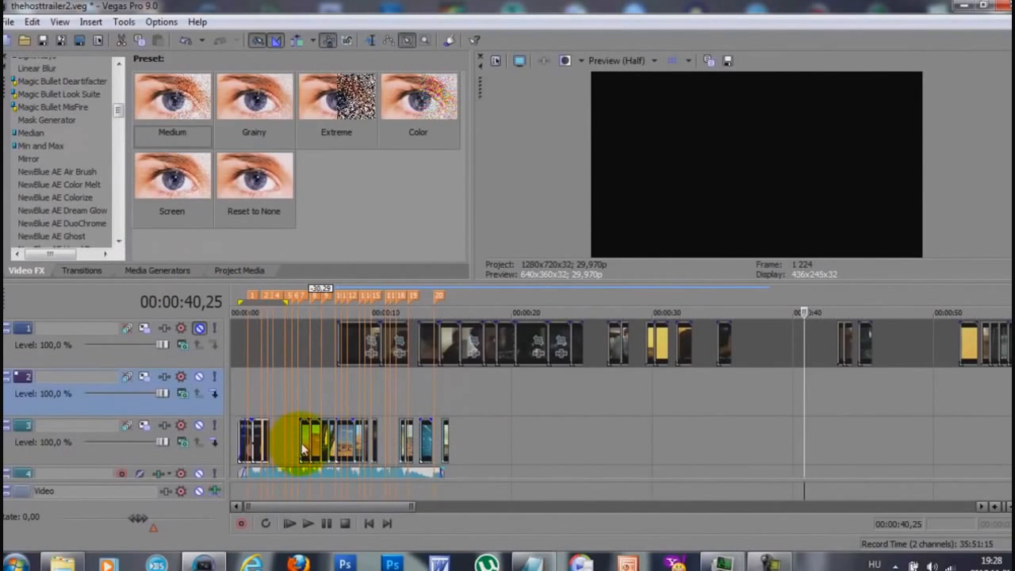
drag(305, 449, 283, 407)
click(199, 377)
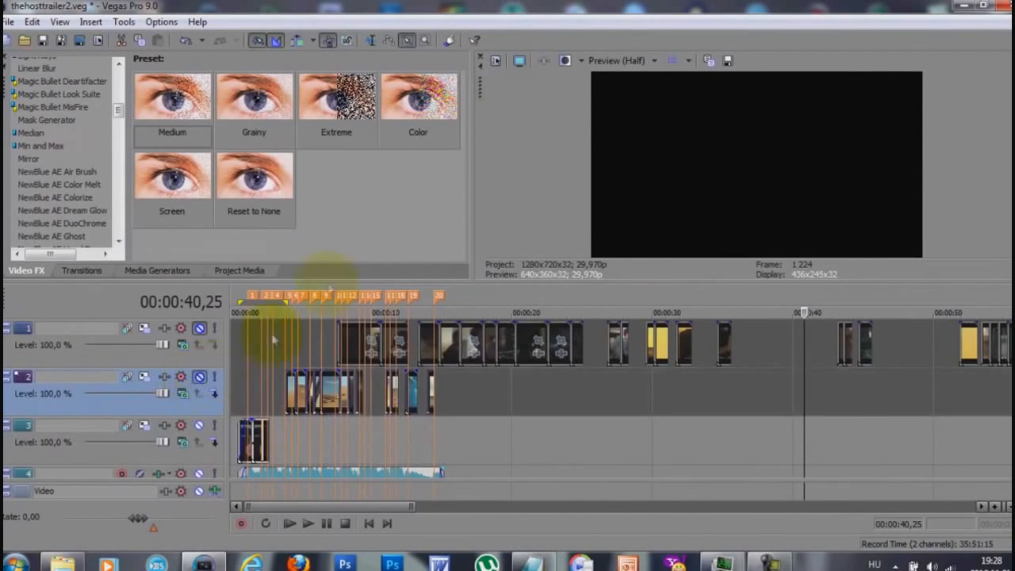
Place the sunset clip directly after the red flare clip on the lower track and extend its end slightly past marker 4
click(290, 433)
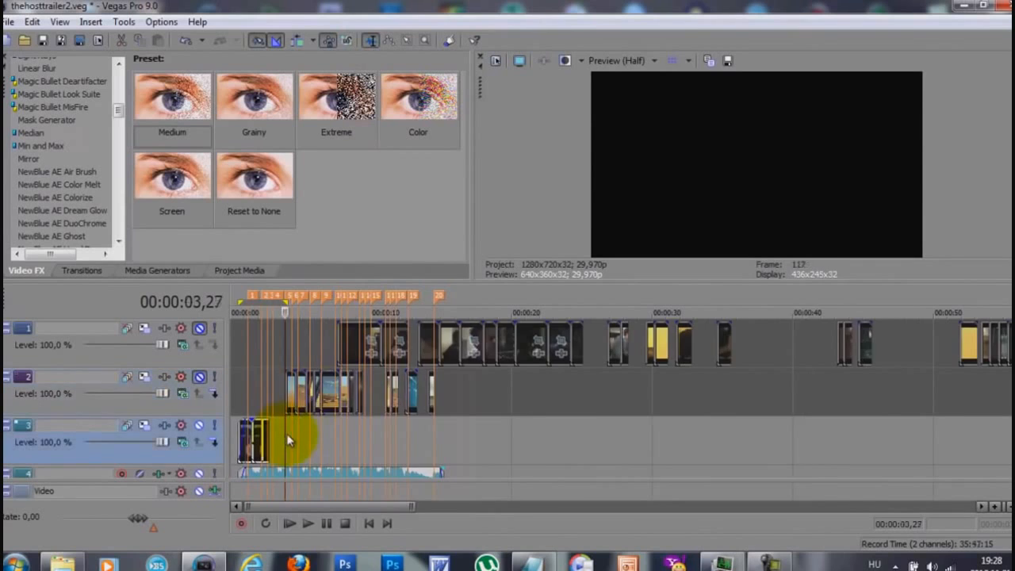
scroll(384, 430, up, 6)
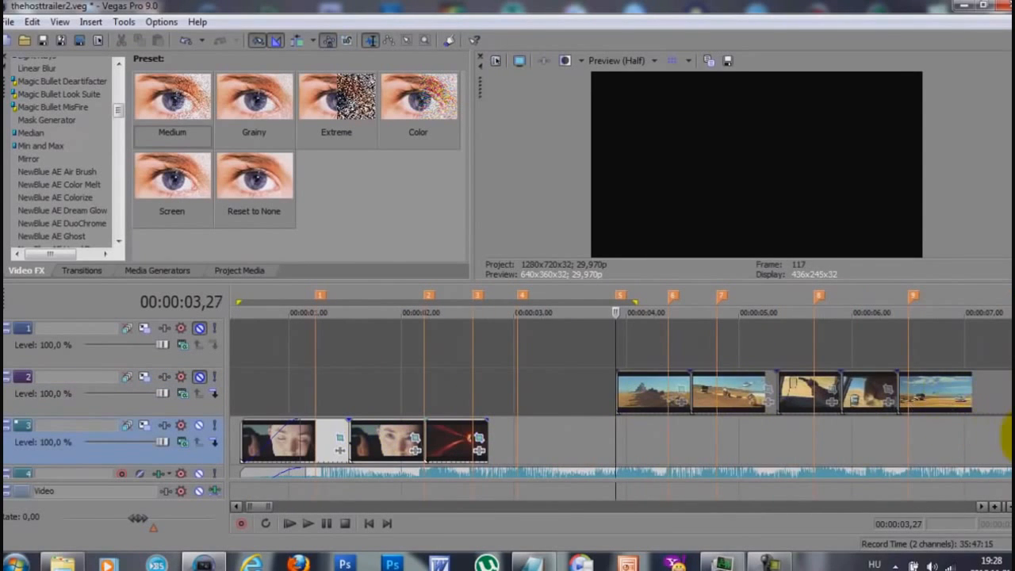
scroll(1011, 436, down, 1)
click(813, 381)
scroll(811, 380, down, 2)
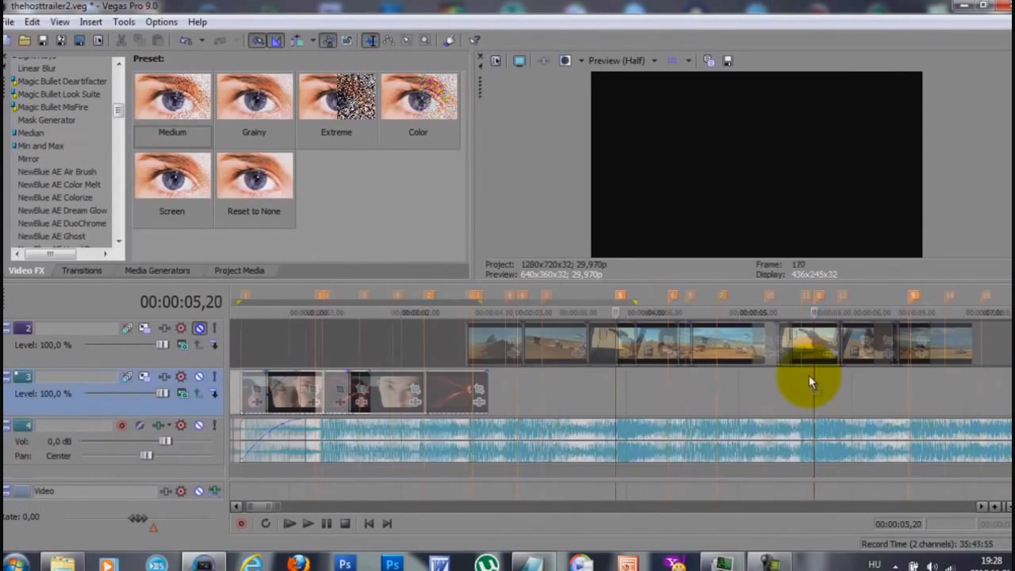
click(903, 342)
click(402, 392)
scroll(402, 392, up, 2)
drag(643, 389, 486, 386)
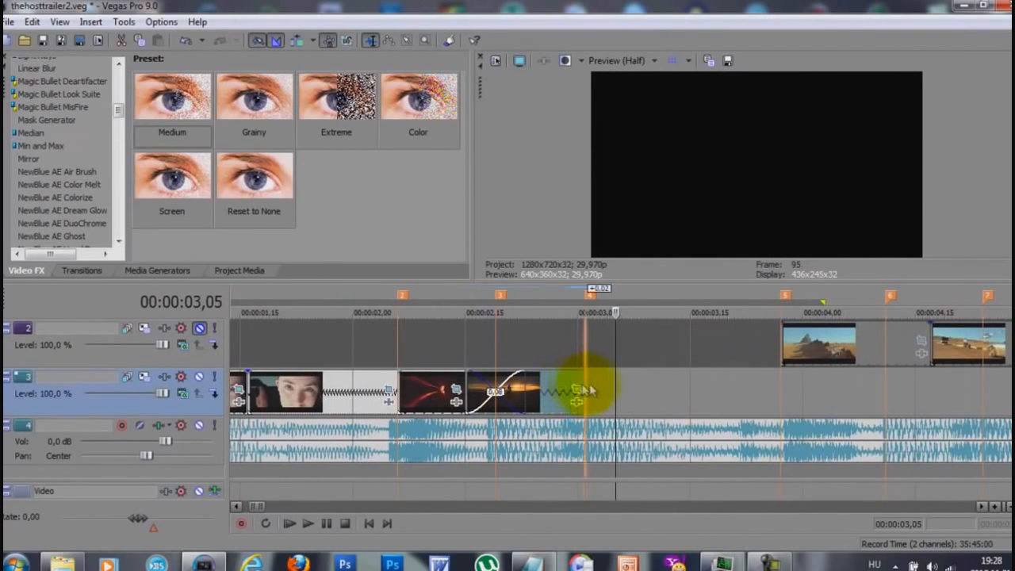
drag(588, 389, 601, 389)
Move the wide desert chase clip from the muted track down to the lower one, overlapping the sunset clip's end for a crossfade
drag(849, 346, 732, 355)
click(735, 355)
scroll(737, 354, down, 1)
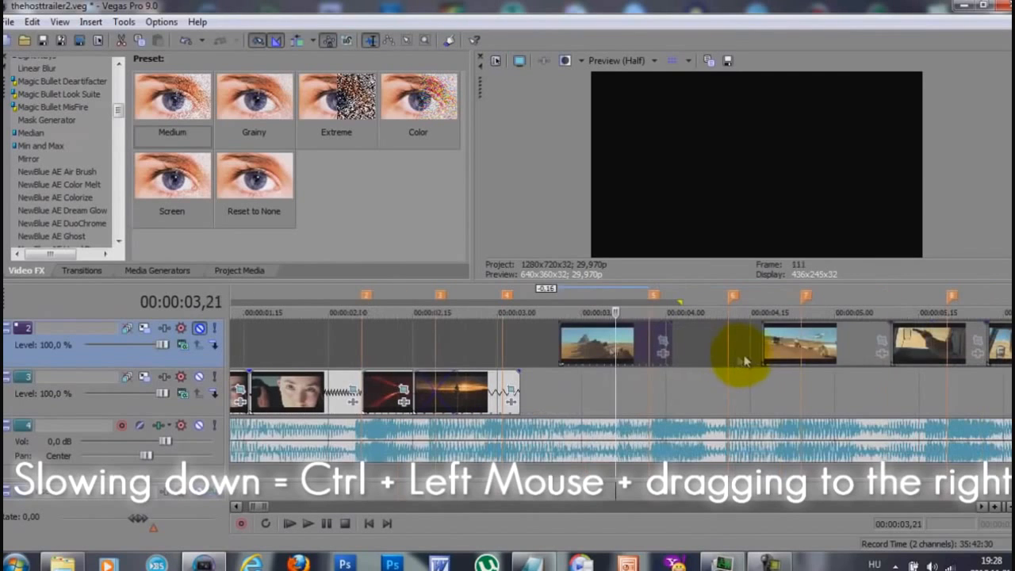
click(840, 346)
scroll(837, 349, down, 2)
drag(777, 357, 525, 390)
scroll(525, 396, up, 2)
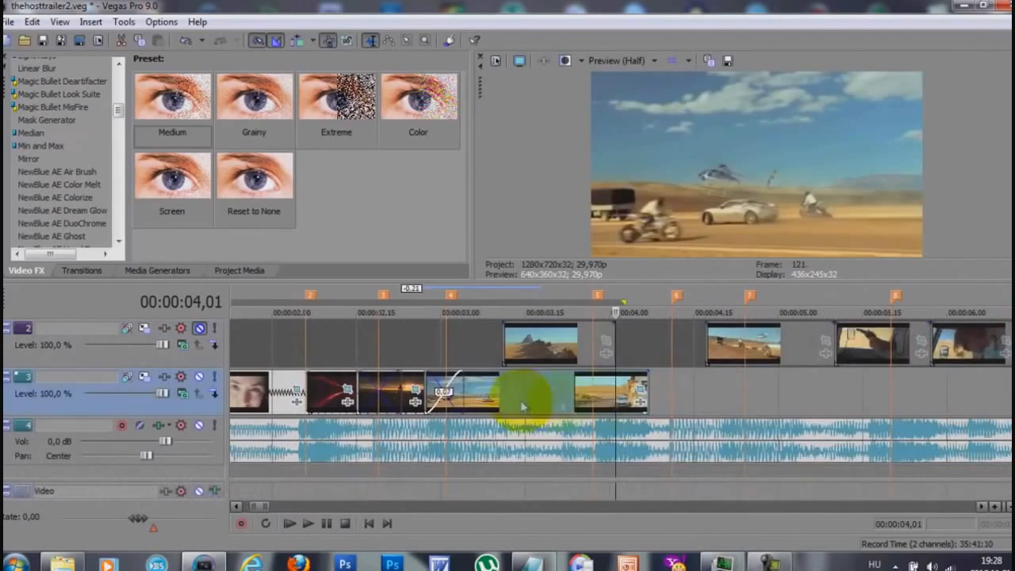
Move the desert mountain, car and blue glowing woman clips into sequence on the lower track with overlapping crossfades, fitting them to the beat markers
drag(539, 349, 614, 389)
drag(736, 345, 680, 390)
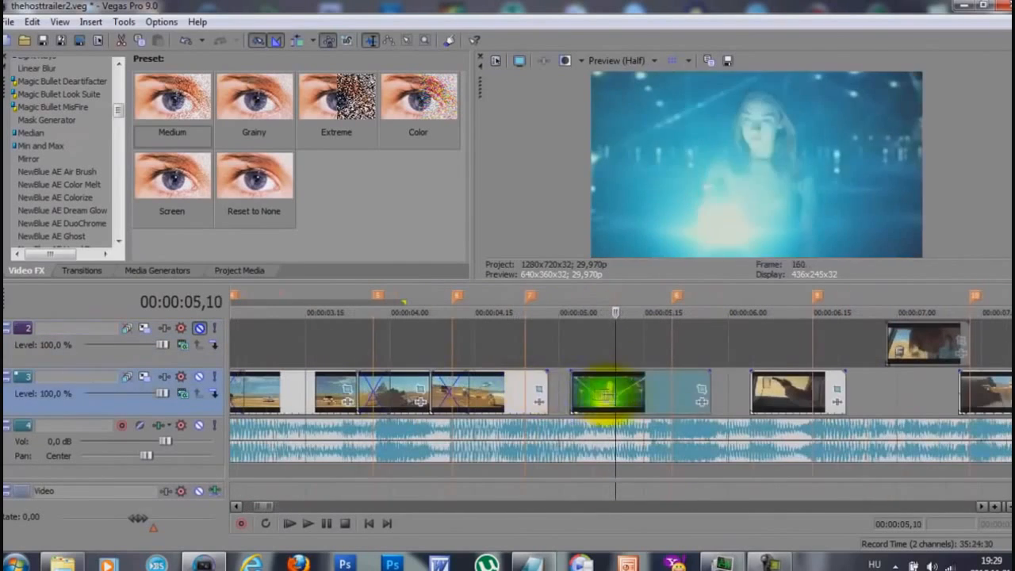
drag(607, 389, 548, 389)
drag(648, 388, 686, 386)
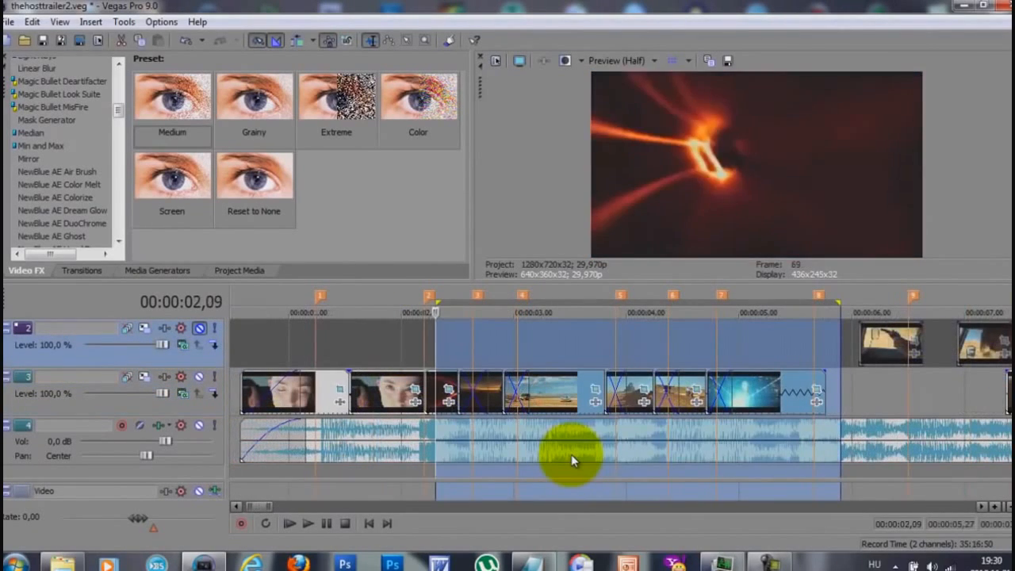
Play back the sequence and extend the desert mountain clip's end by 6 frames so its crossfade passes marker 6
key(space)
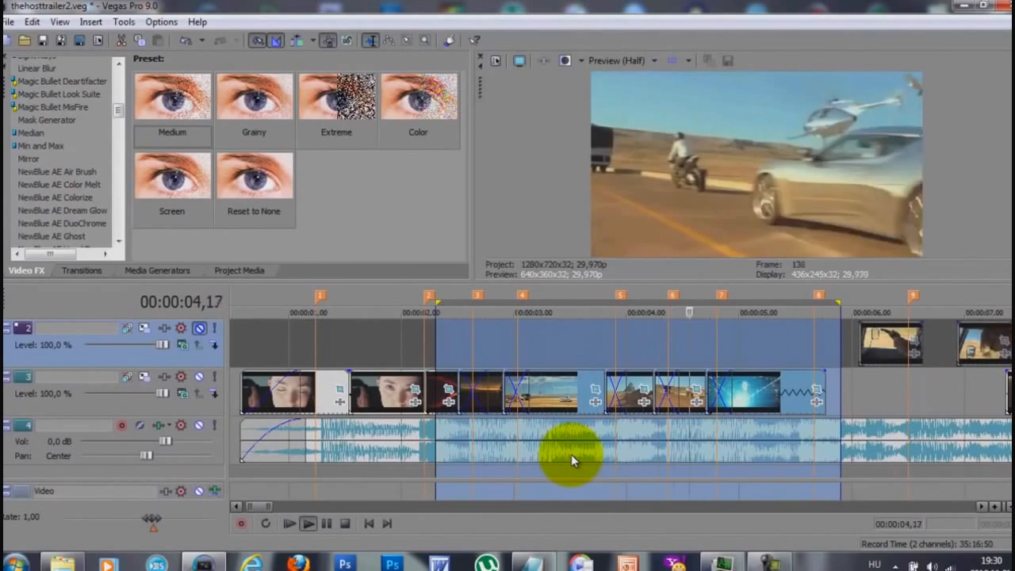
click(773, 389)
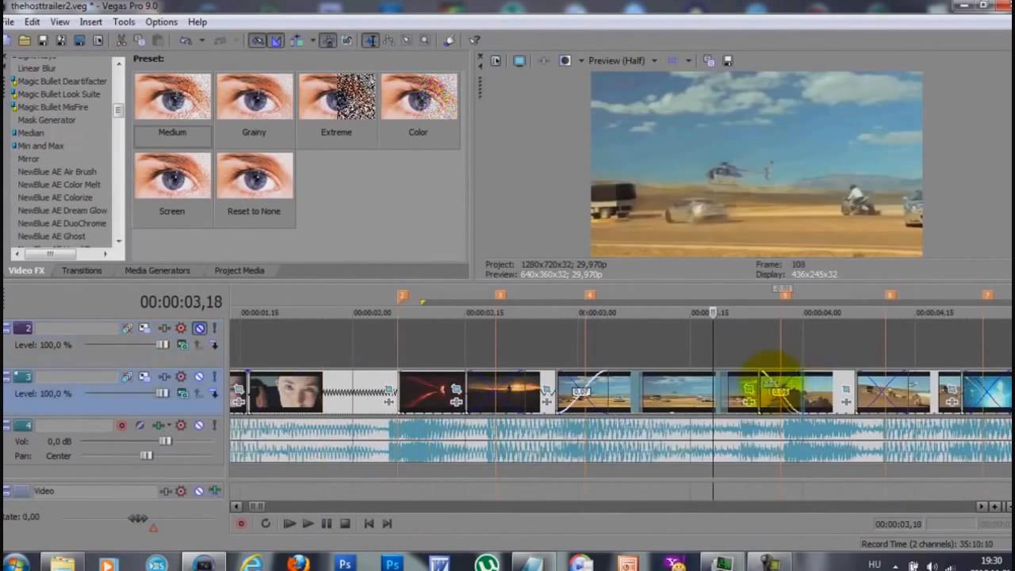
drag(773, 388, 863, 385)
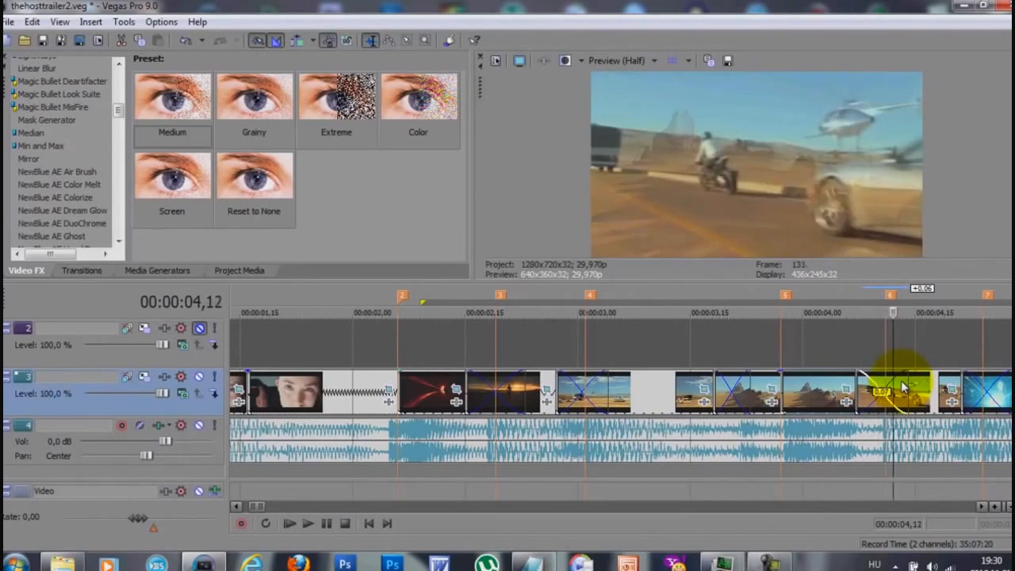
key(space)
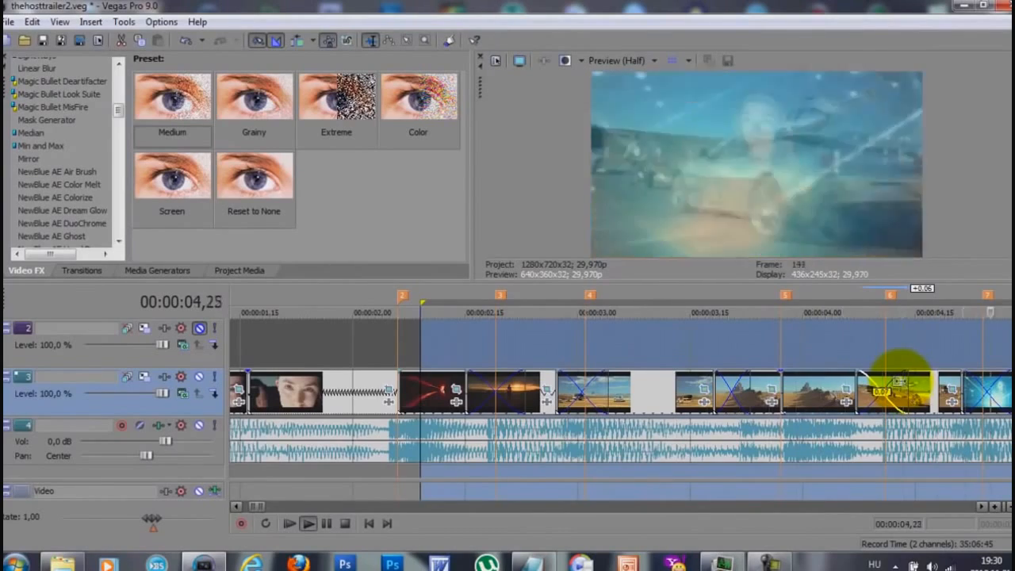
click(935, 355)
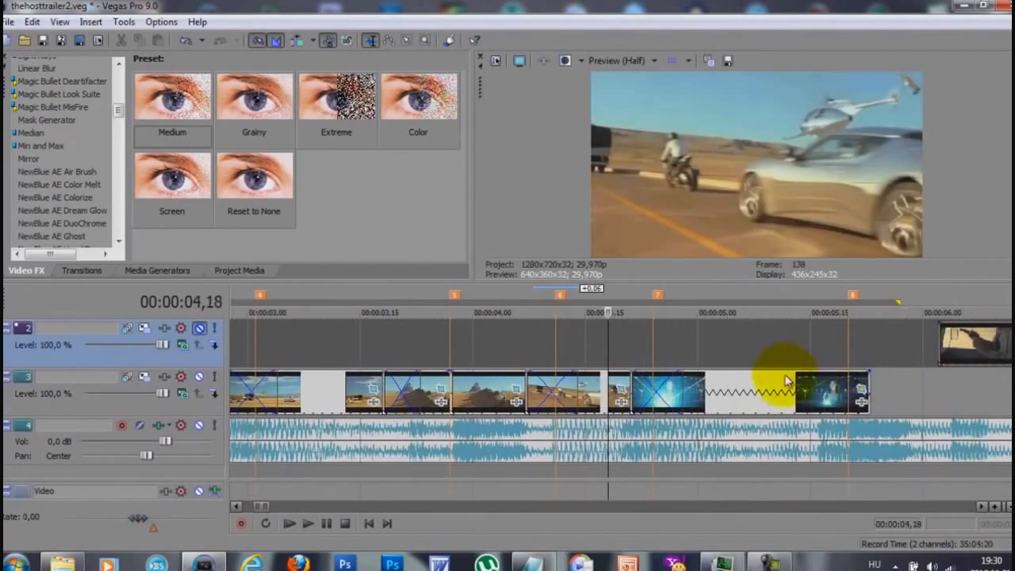
Select the blue glowing woman clip, insert a video track directly above it, and change the new track's compositing mode
click(630, 347)
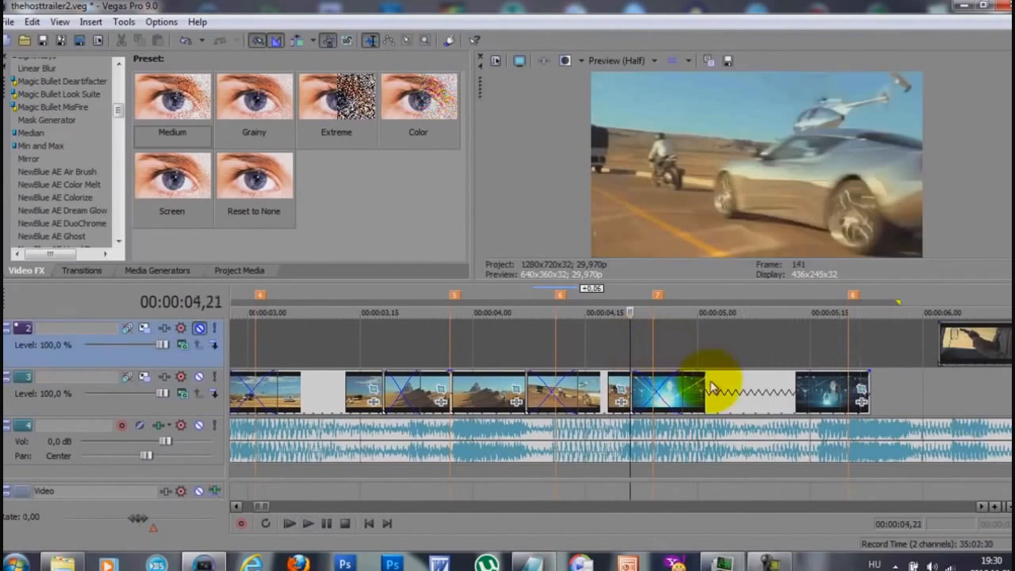
click(727, 390)
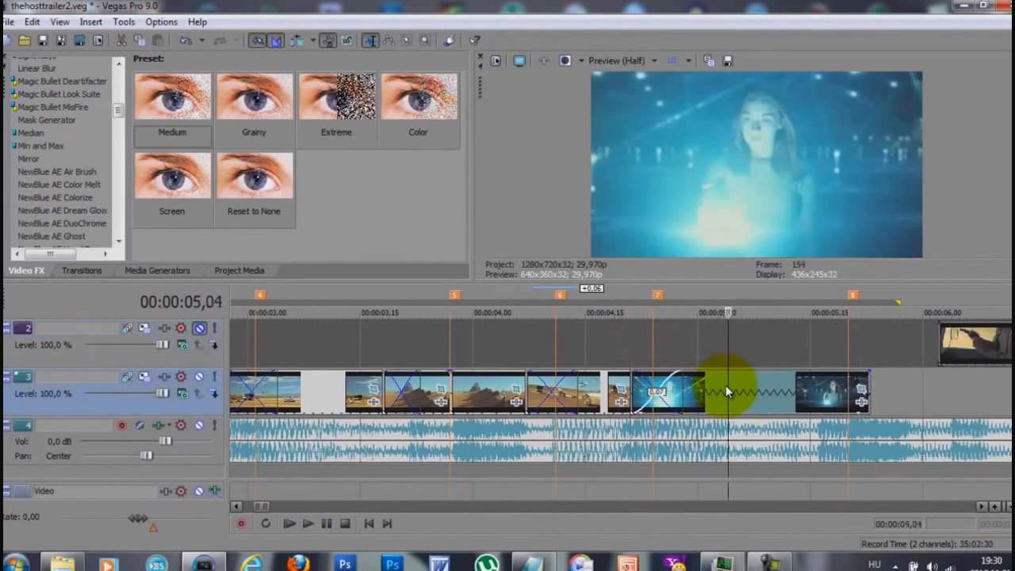
right_click(68, 400)
click(177, 240)
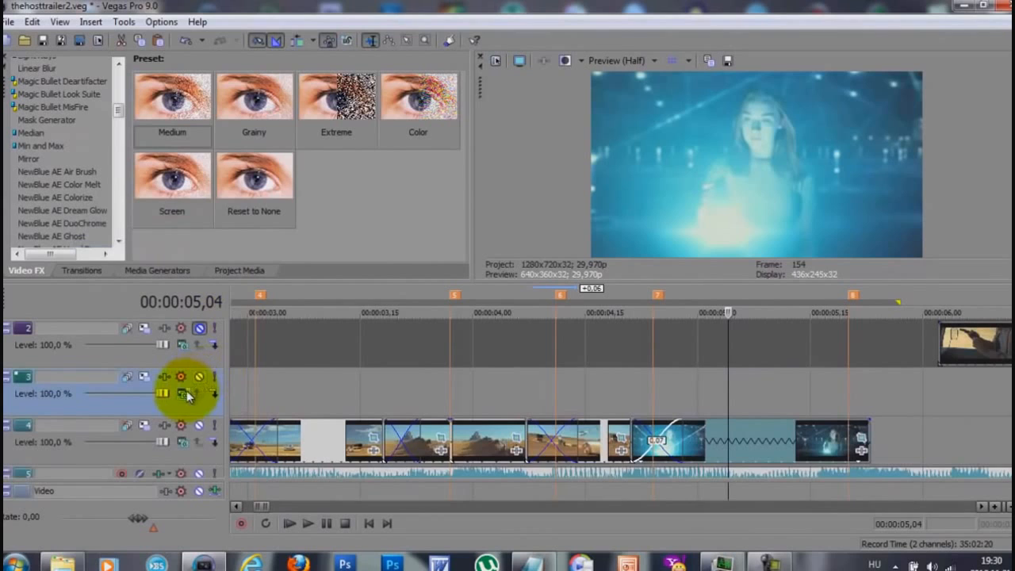
click(186, 394)
click(221, 358)
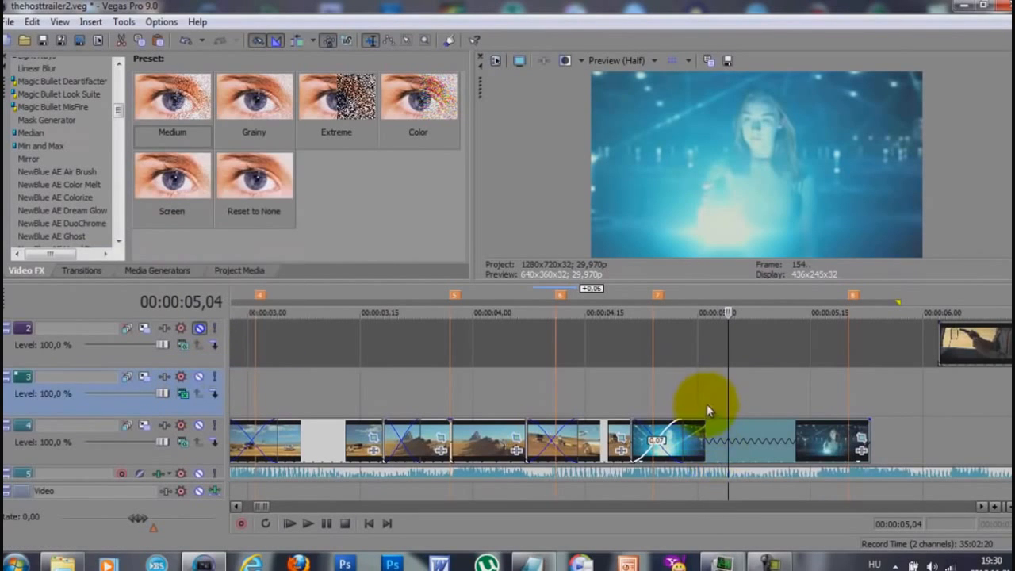
Paste a copy of the blue glowing woman clip onto the new track and shift it earlier to overlap the original
click(711, 398)
key(ctrl+v)
click(803, 399)
drag(803, 403, 773, 397)
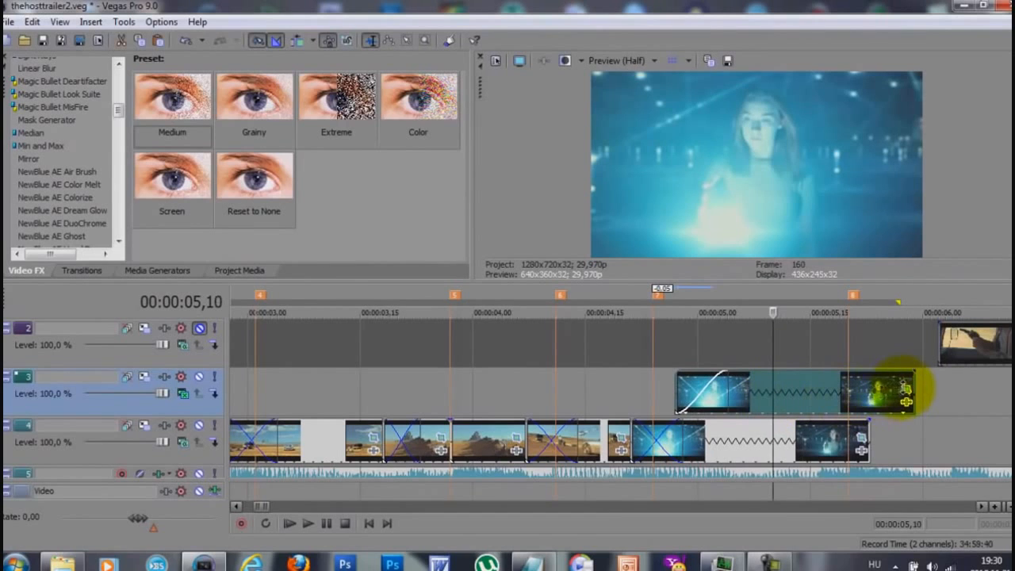
Crop the copied clip's frame to 792,1 by 445,6, centred at X 446,1 and Y 337,5, to show a second figure beside the original
click(906, 388)
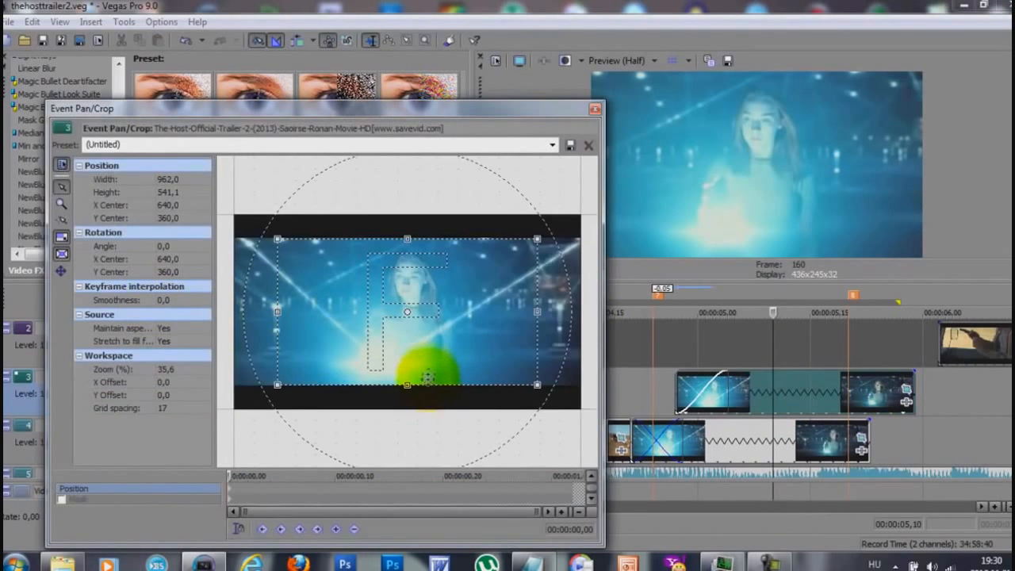
scroll(428, 378, up, 2)
drag(444, 343, 392, 336)
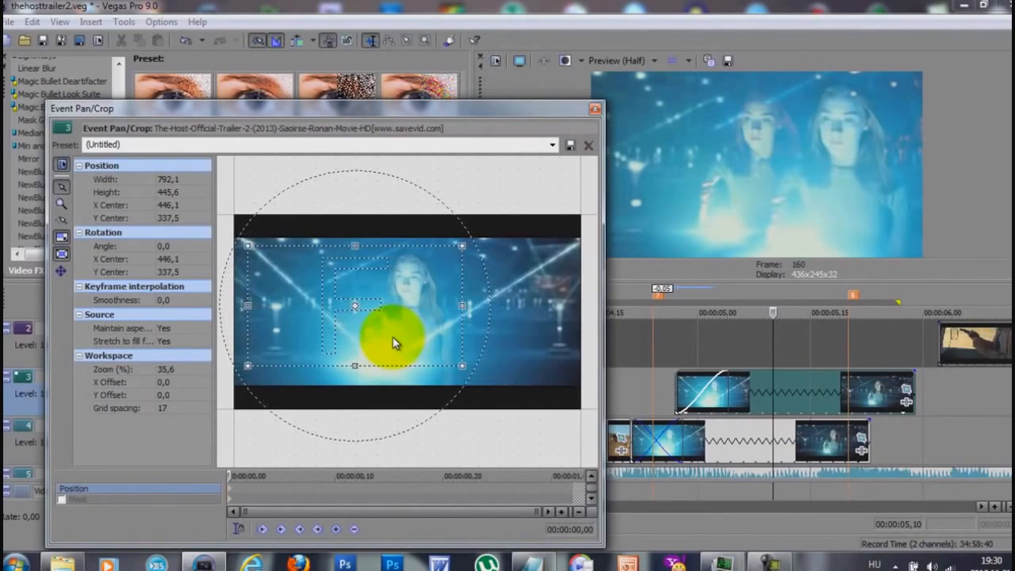
click(594, 110)
Apply the 100% Black and White effect preset to the copied blue glowing woman clip and close the effect settings
scroll(107, 103, up, 10)
click(33, 79)
drag(168, 167, 793, 419)
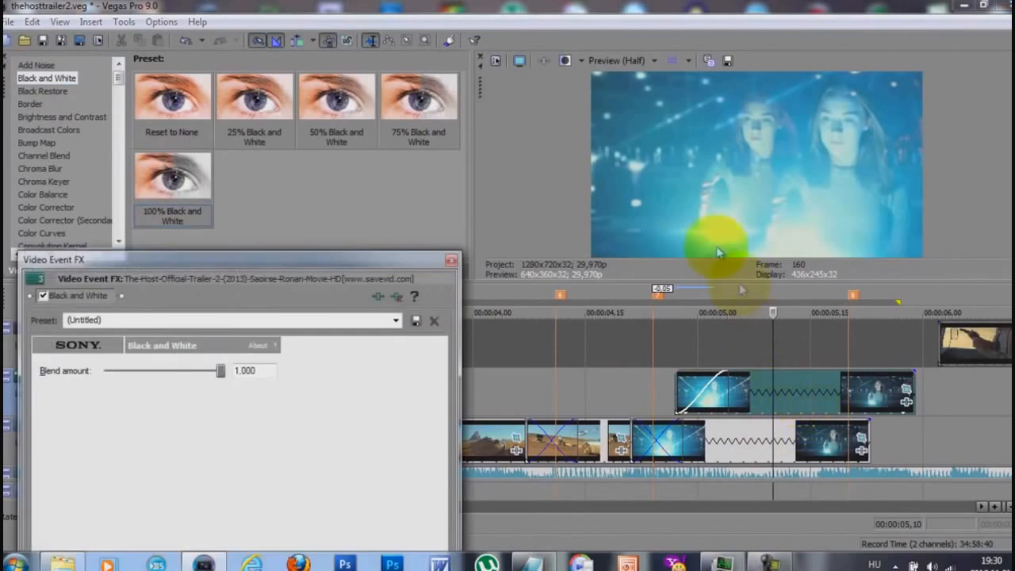
click(451, 259)
Apply the NewBlue FE Film Camera effect to the copied blue glowing woman clip, with Flicker at 9.1 and Flicker Rate at 13.3
scroll(77, 229, down, 8)
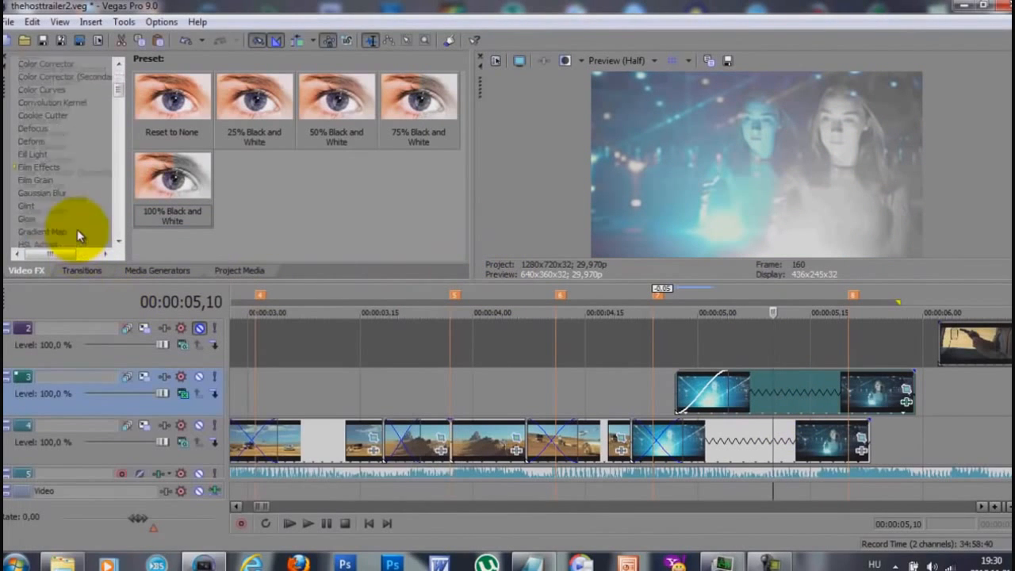
scroll(77, 228, down, 6)
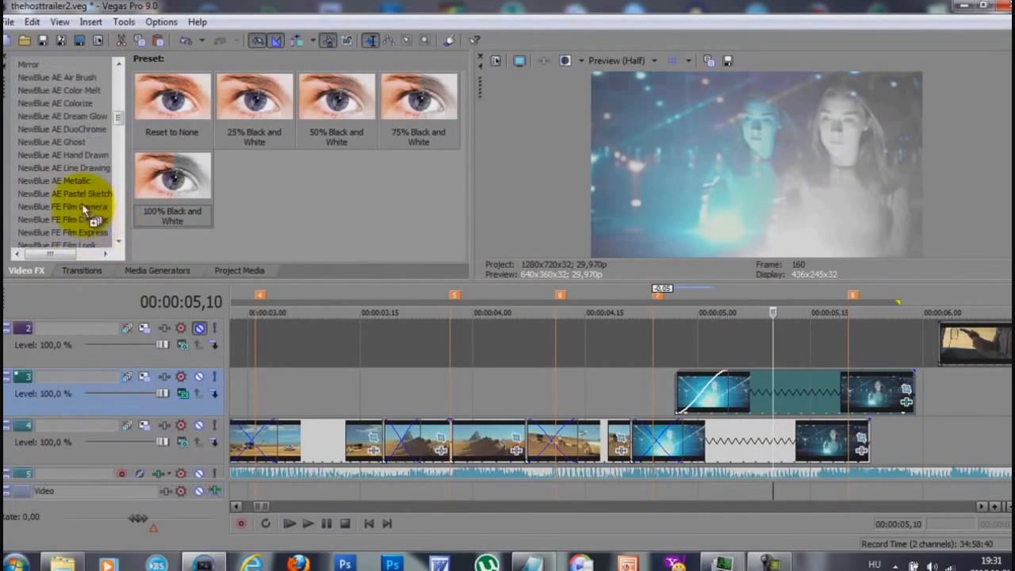
click(71, 207)
drag(722, 415, 770, 397)
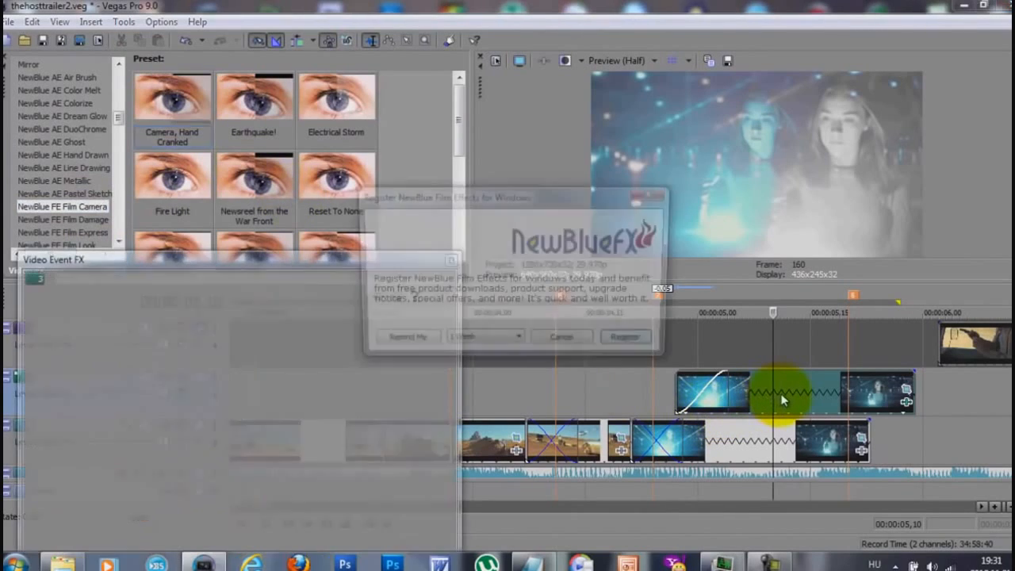
click(574, 344)
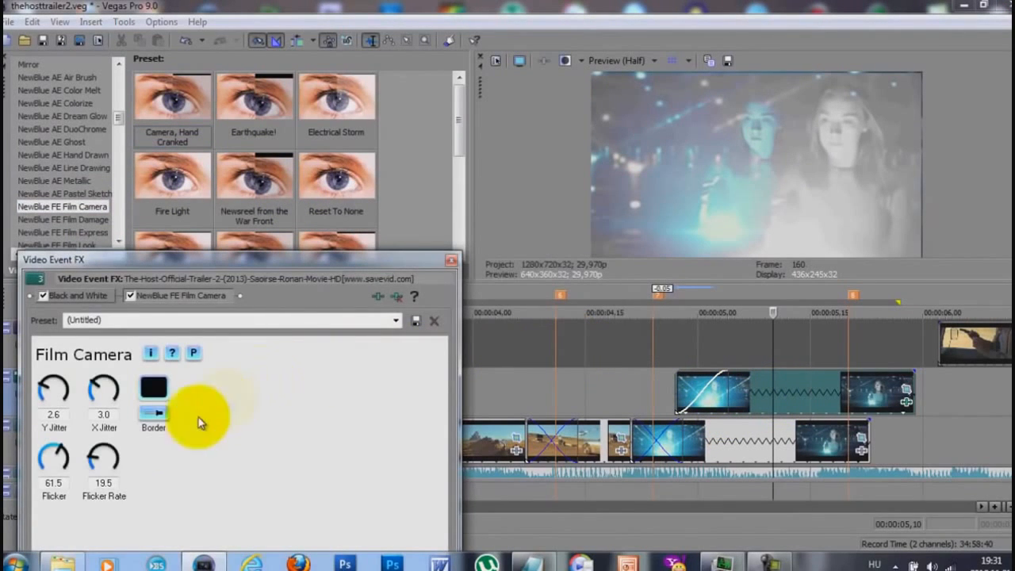
drag(43, 464, 82, 485)
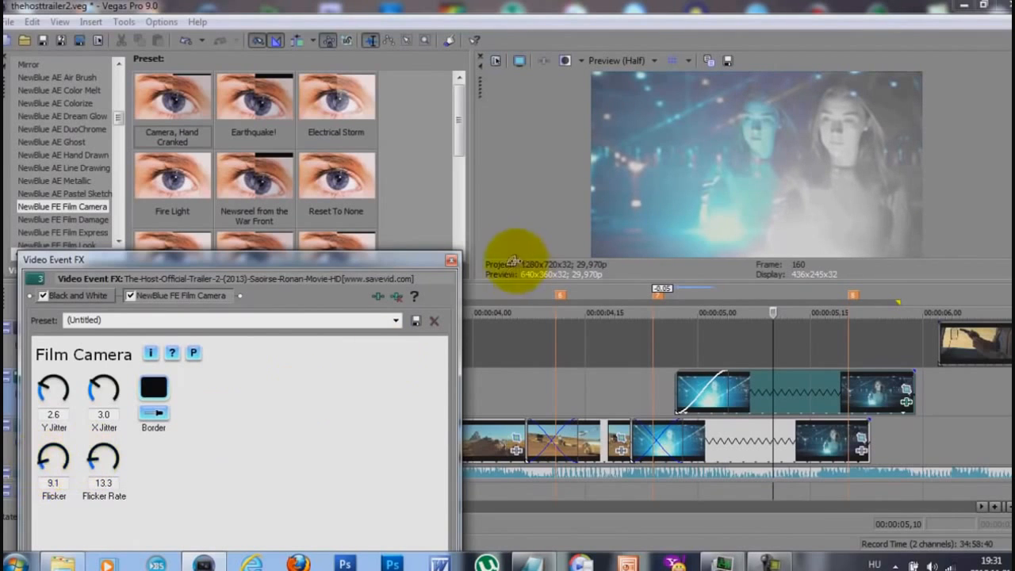
click(451, 260)
Lengthen the copied clip's fade-in and trim its end to line up with the original clip below
drag(728, 391, 764, 391)
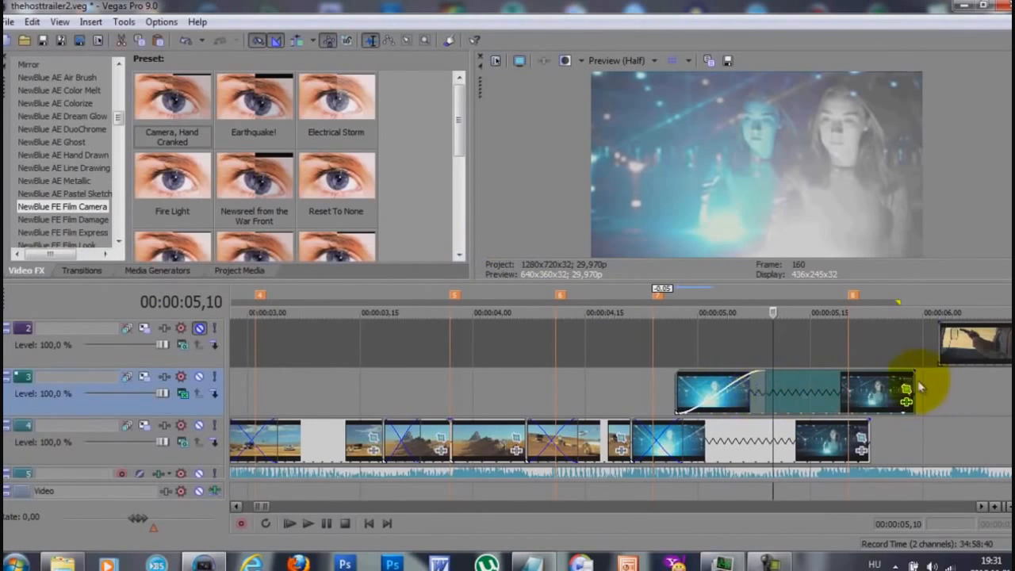
drag(914, 386, 870, 388)
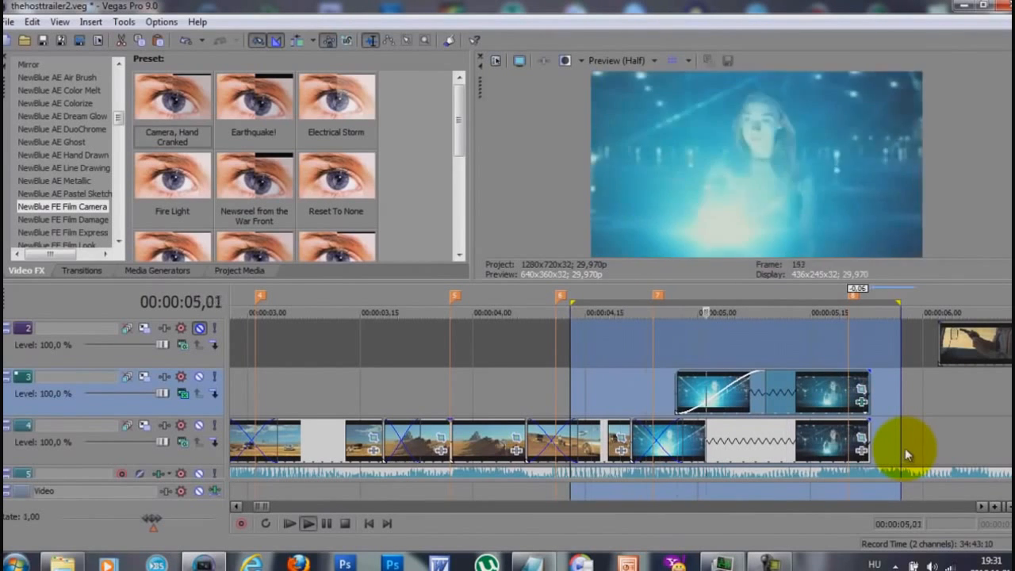
Keyframe the original glowing woman clip's crop at 00:00:00,07 and set its first frame to 642,2 by 361,3, centred at X 628,8 and Y 312,2
click(729, 441)
click(861, 437)
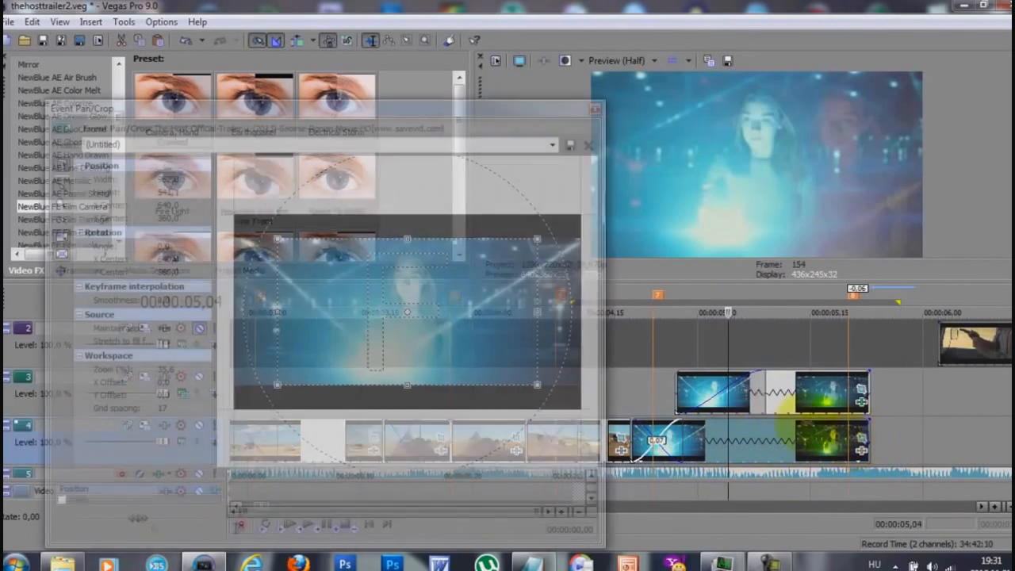
click(266, 478)
drag(268, 480, 303, 480)
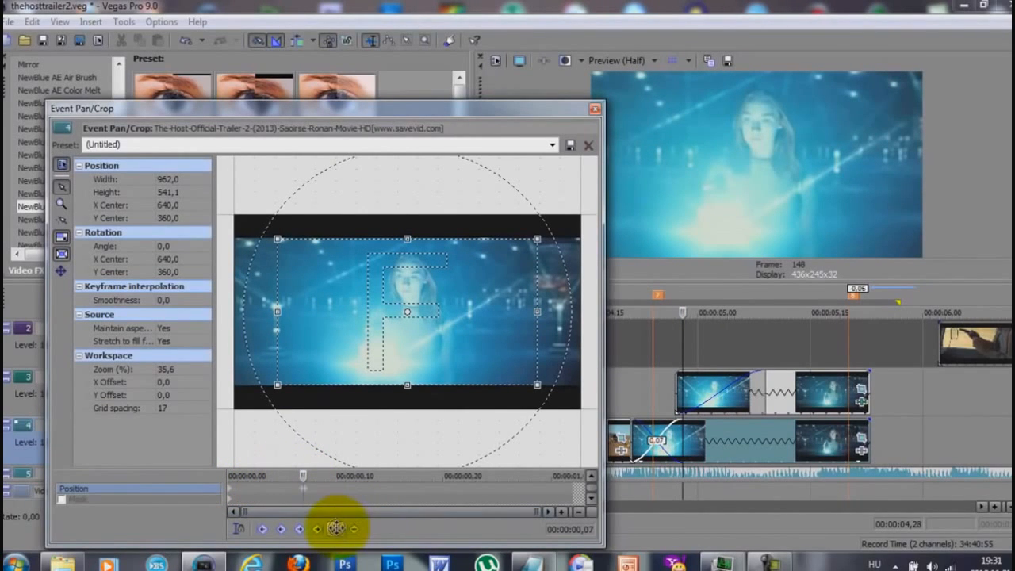
click(336, 528)
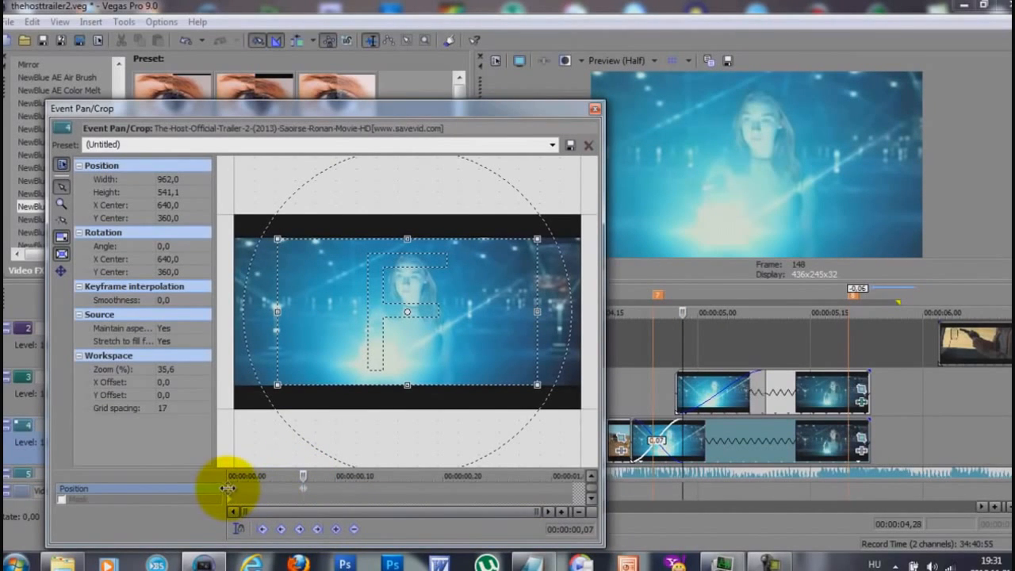
click(228, 489)
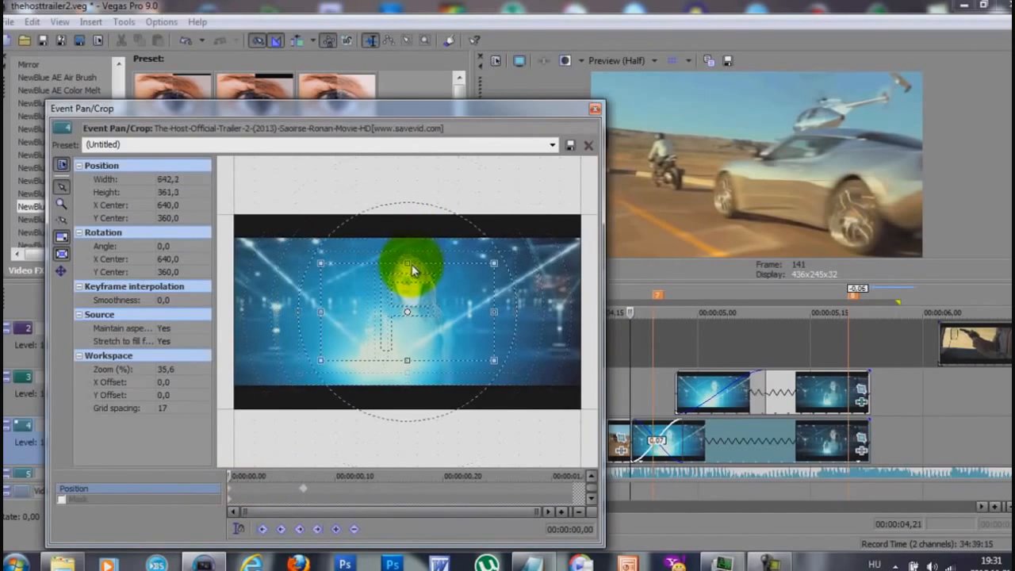
drag(421, 318, 418, 306)
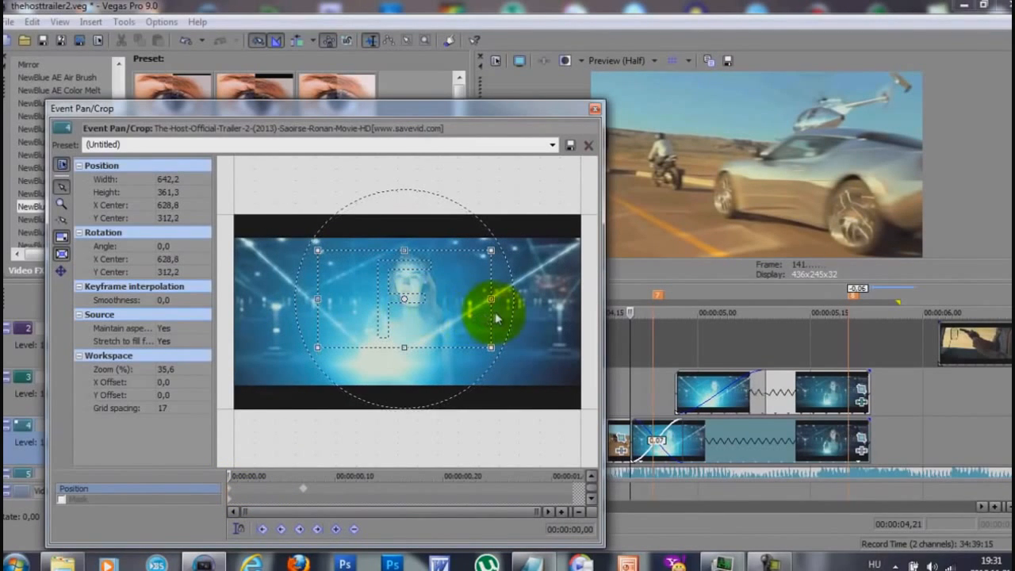
click(594, 110)
Adjust the original glowing woman clip's crop frame at a point near the clip's end and play back the zoom
click(860, 439)
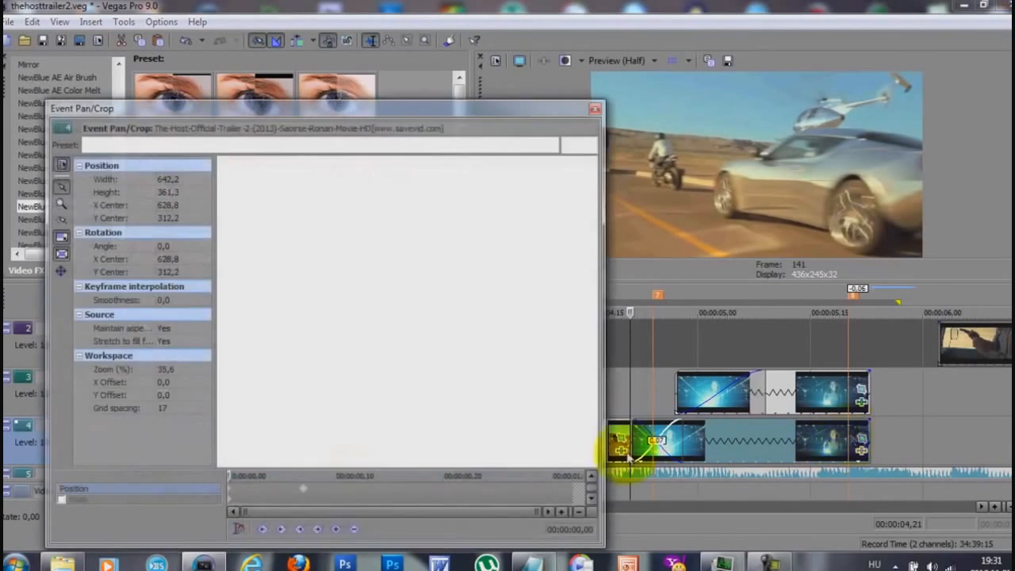
click(302, 491)
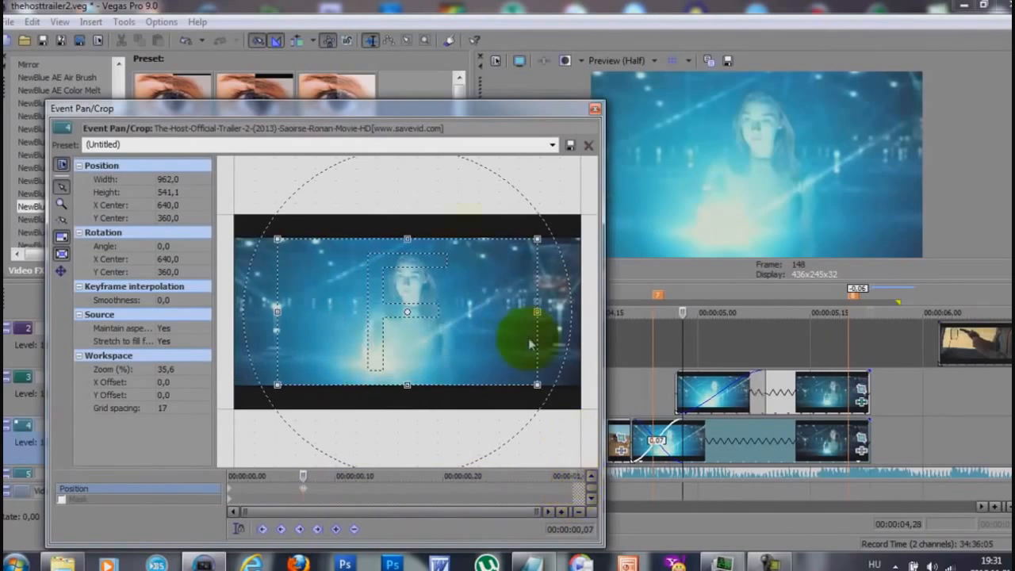
click(578, 487)
drag(385, 385, 387, 379)
click(593, 111)
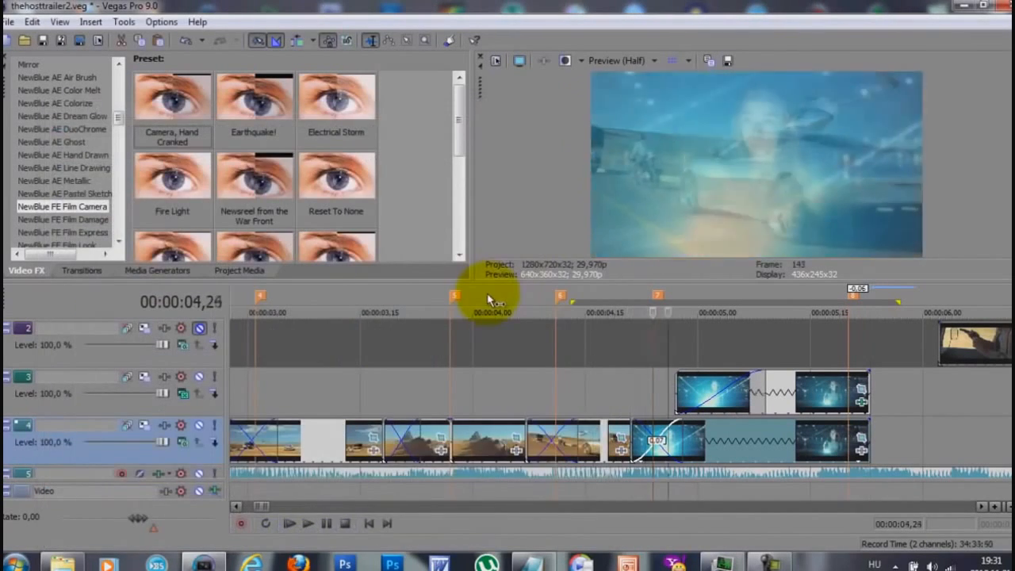
key(space)
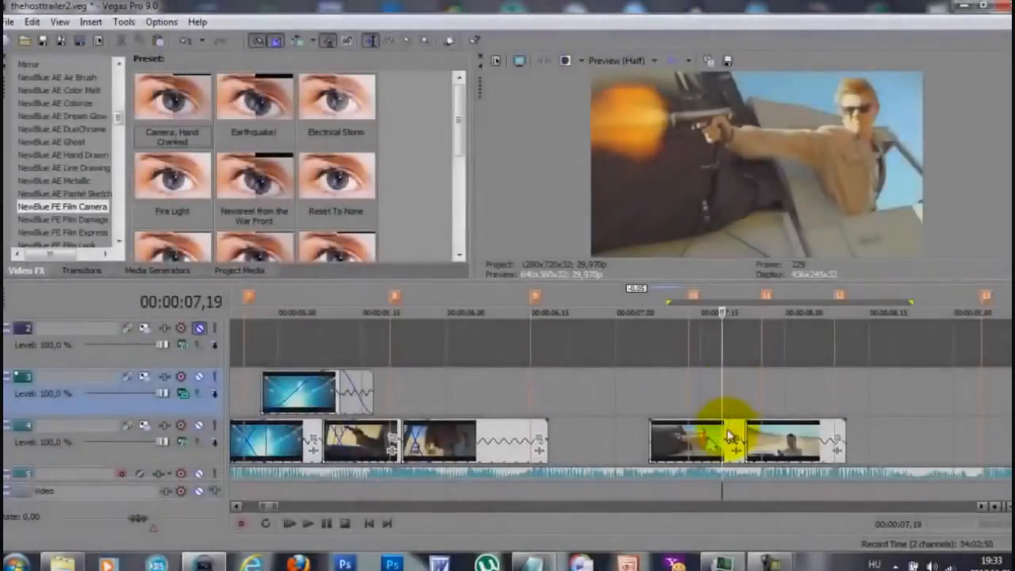
Move the gunman clip earlier to about 00:00:07,00, preview the timing, and trim the following clip of the woman with the gun
drag(697, 435, 664, 432)
click(638, 399)
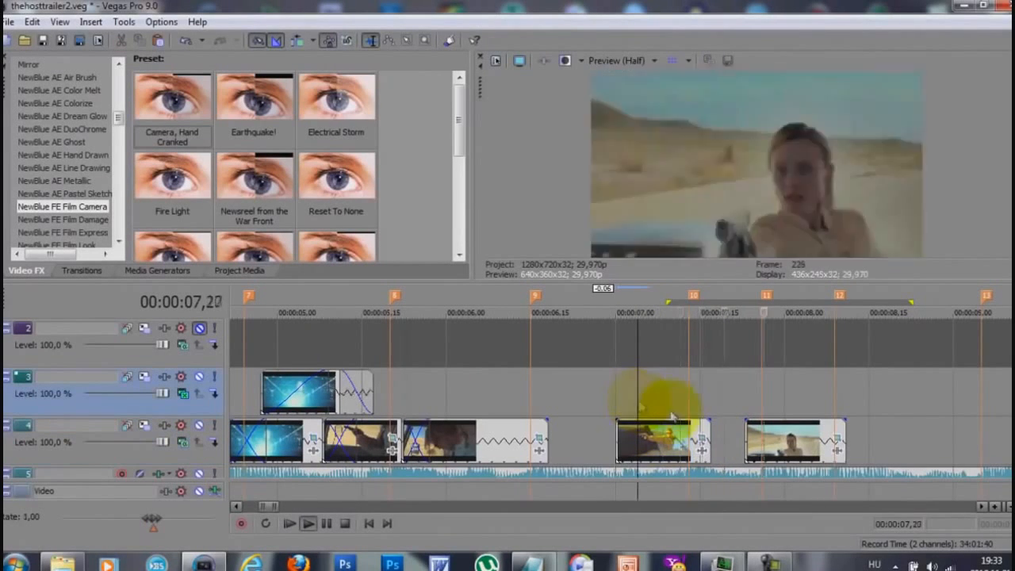
key(space)
key(space)
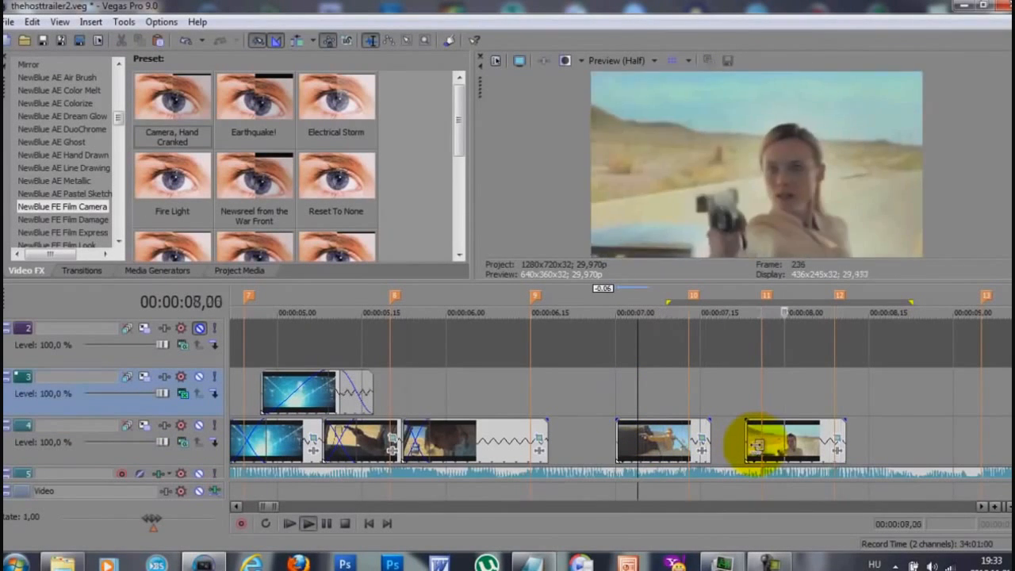
key(space)
drag(765, 445, 772, 446)
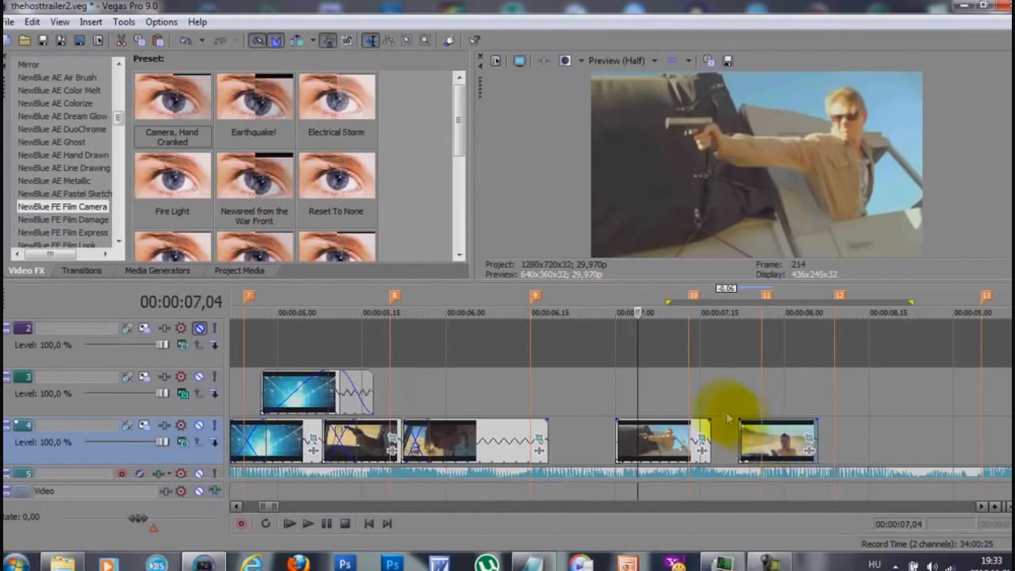
Add fade-ins and fade-outs to the gunman clip and the clip of the woman with the gun
click(689, 429)
drag(739, 423, 757, 426)
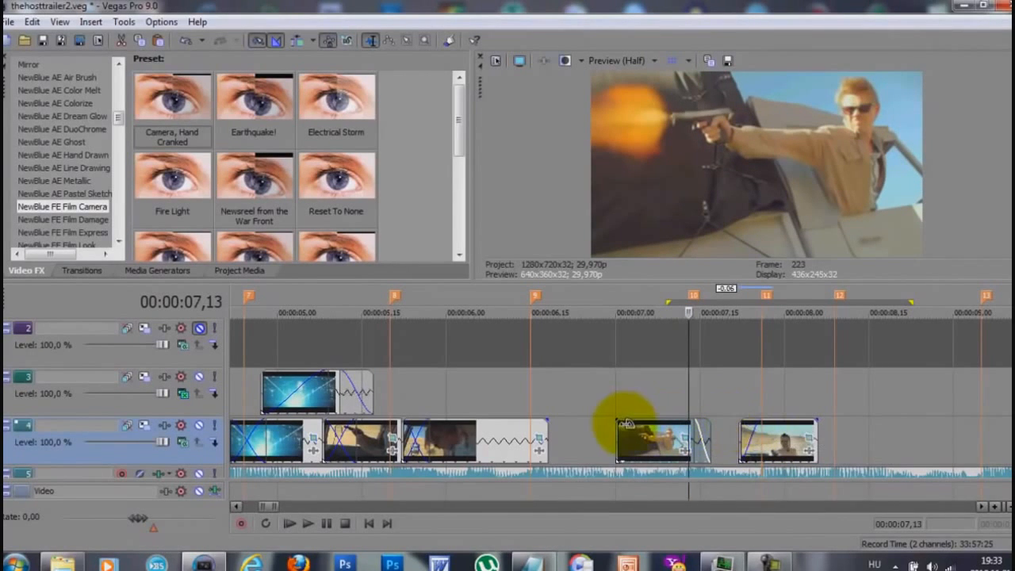
drag(616, 423, 646, 423)
drag(815, 421, 792, 424)
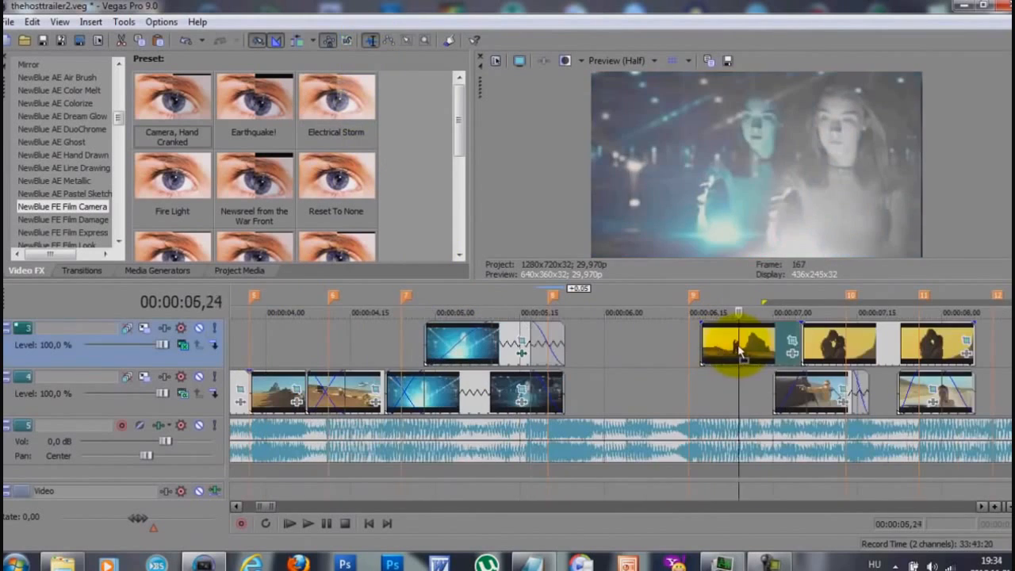
Crossfade the distant desert couple clip after the glowing woman clip, and shift the embracing couple clip earlier on the track above
drag(765, 351, 647, 389)
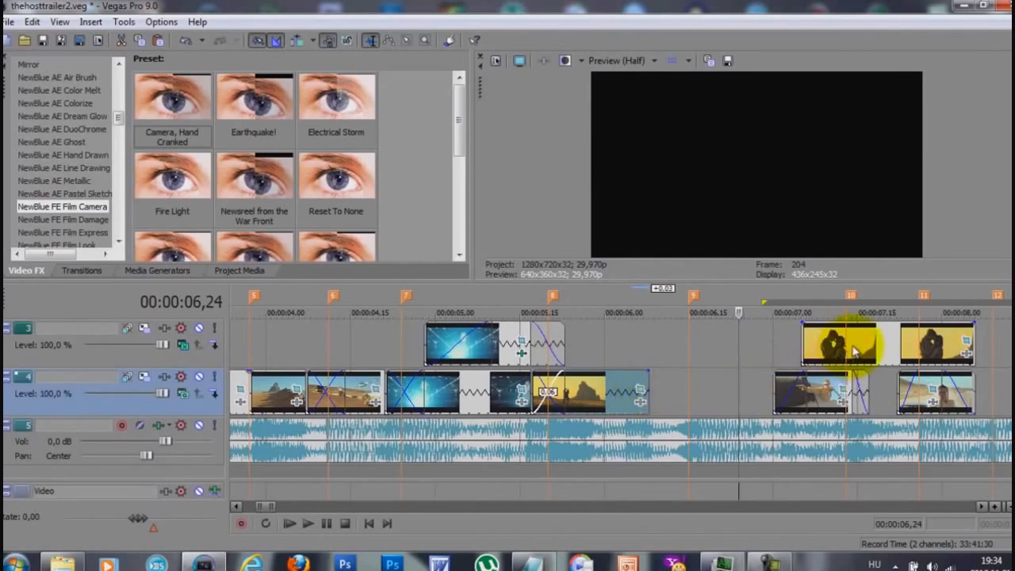
drag(853, 352, 687, 339)
drag(687, 339, 640, 344)
Shift the kissing couple clip earlier so it sits right by the embracing couple clip
click(710, 355)
scroll(783, 399, down, 2)
drag(829, 351, 710, 351)
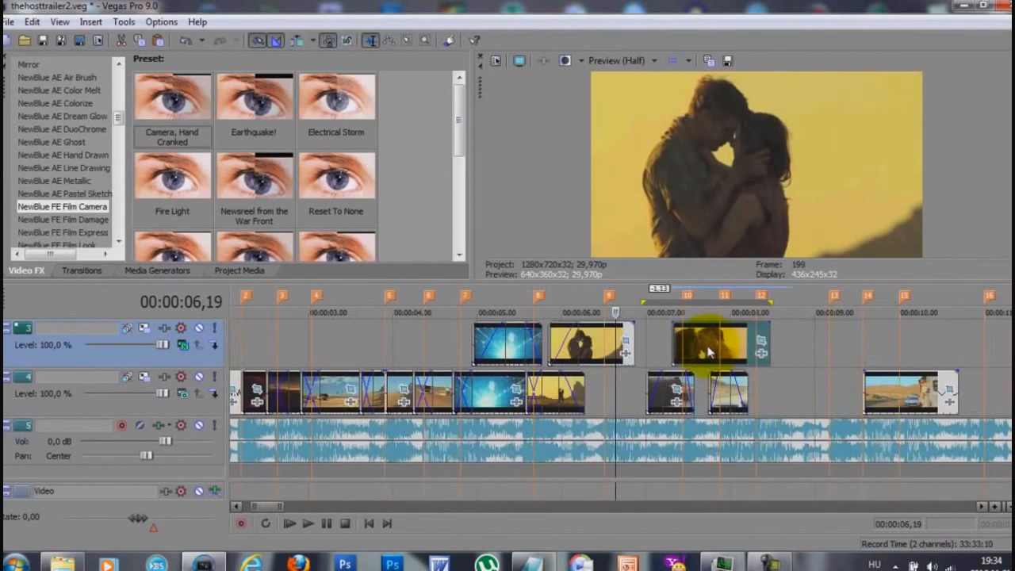
click(602, 383)
scroll(608, 396, up, 3)
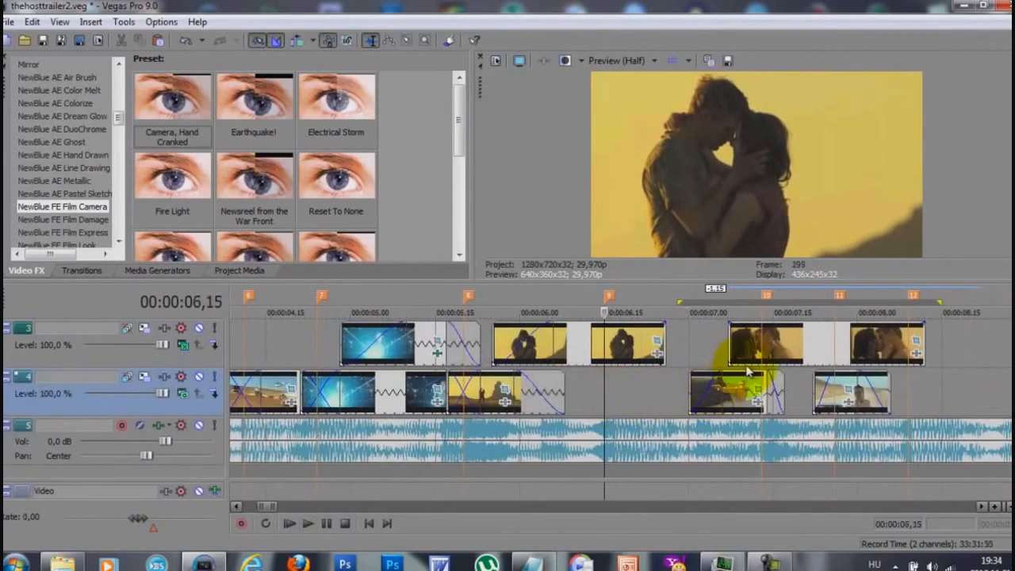
drag(767, 348, 637, 358)
Trim the end of the embracing couple clip and move the kissing couple clip onto its track so the two crossfade
click(693, 393)
scroll(694, 404, up, 1)
drag(574, 388, 513, 388)
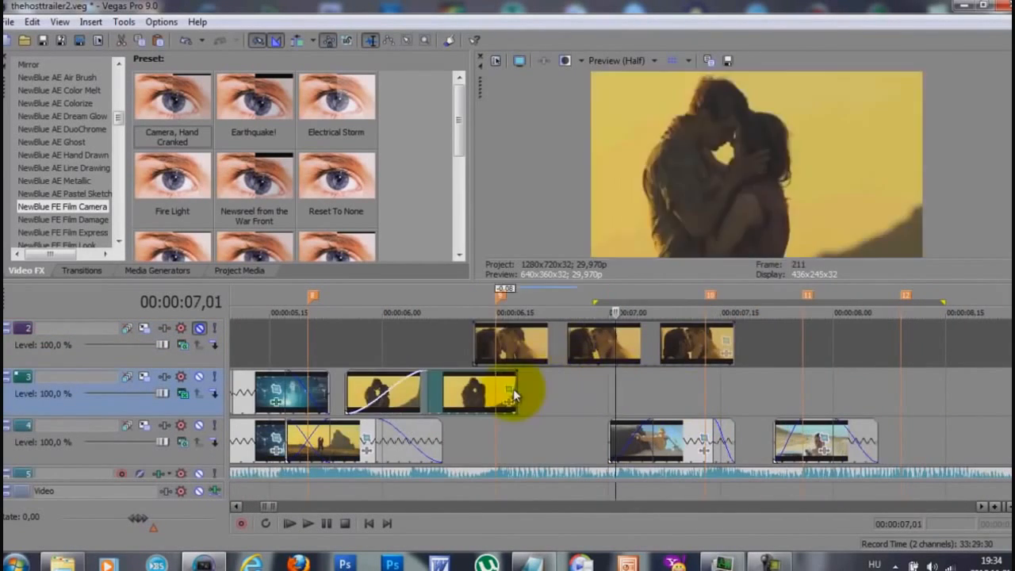
drag(525, 348, 526, 393)
Paste a copy of the embracing couple clip on the track above and place it just after marker 9, at about 00:00:06,16
scroll(525, 393, up, 2)
click(471, 391)
click(517, 351)
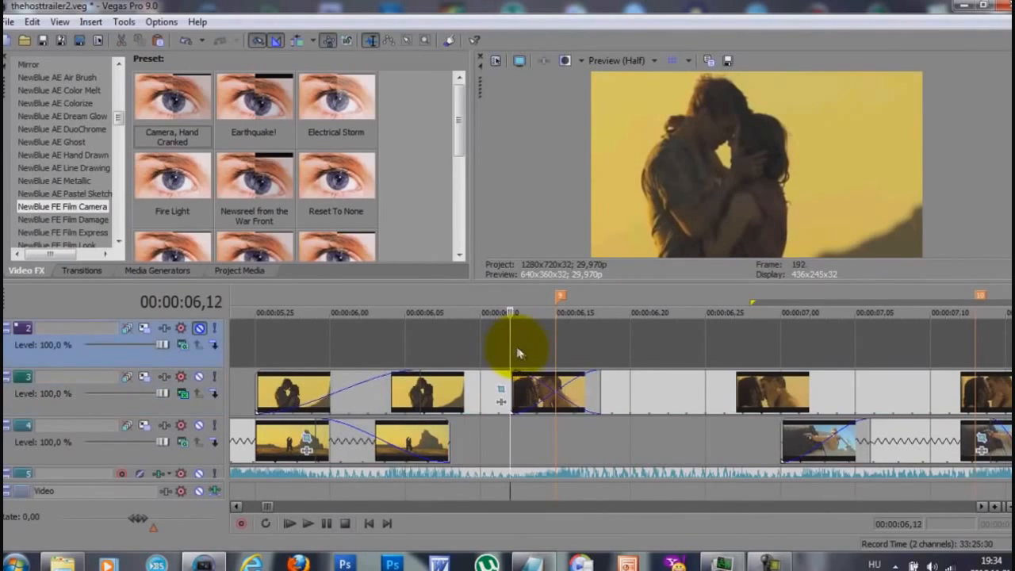
key(ctrl+v)
drag(675, 339, 444, 349)
drag(634, 340, 694, 343)
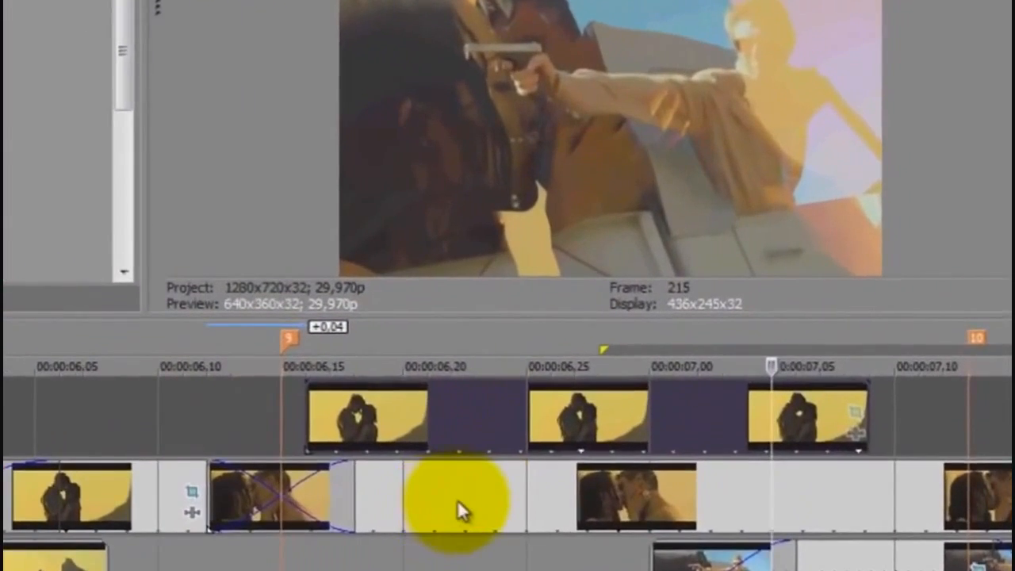
Split the kissing couple clip into several short pieces after marker 9
drag(457, 499, 375, 497)
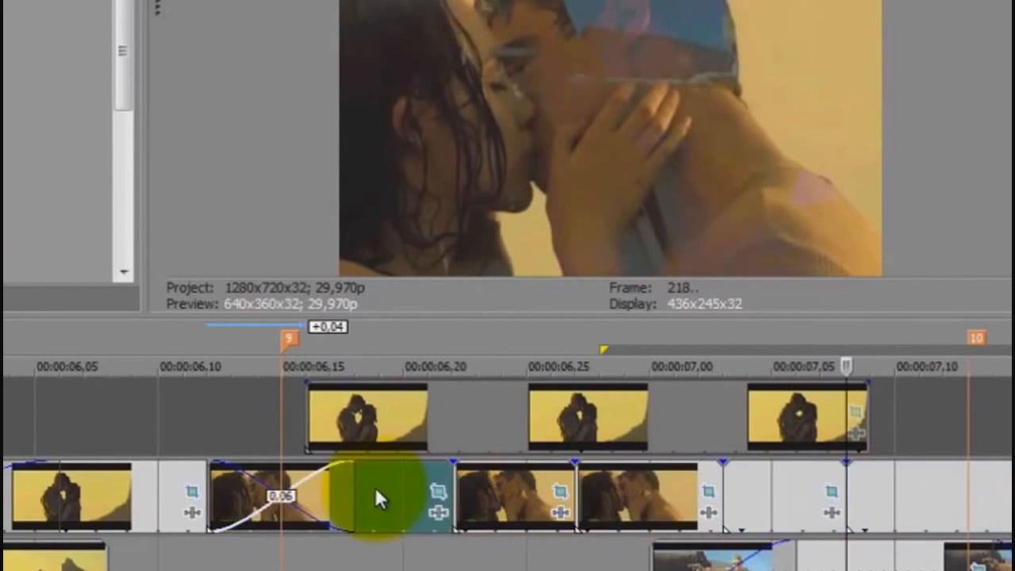
click(375, 486)
key(s)
Delete a short piece of the kissing clip and interleave short crossfaded pieces of the embracing clip between the remaining kissing pieces
click(406, 482)
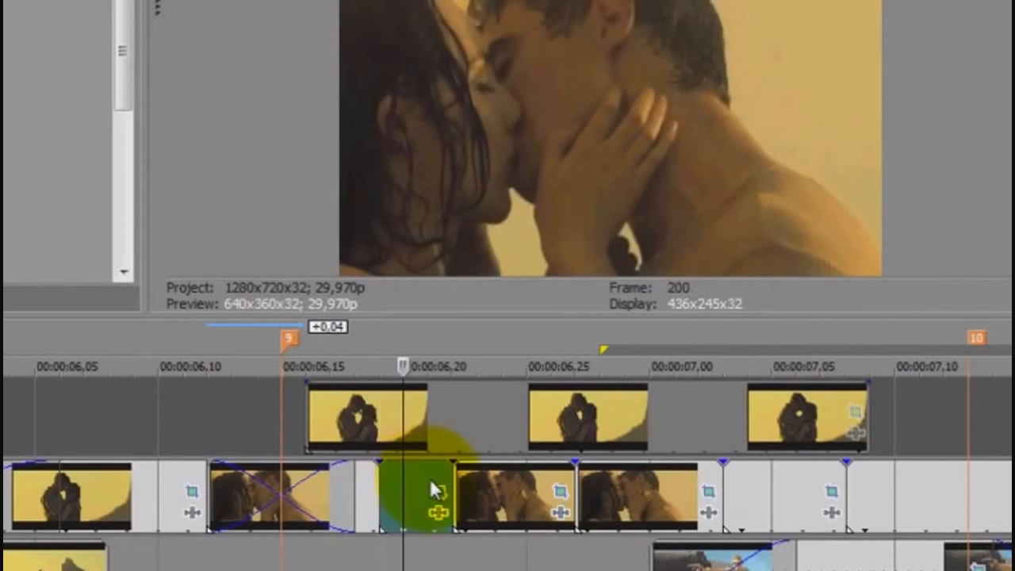
key(Delete)
drag(378, 482, 403, 478)
drag(461, 426, 537, 487)
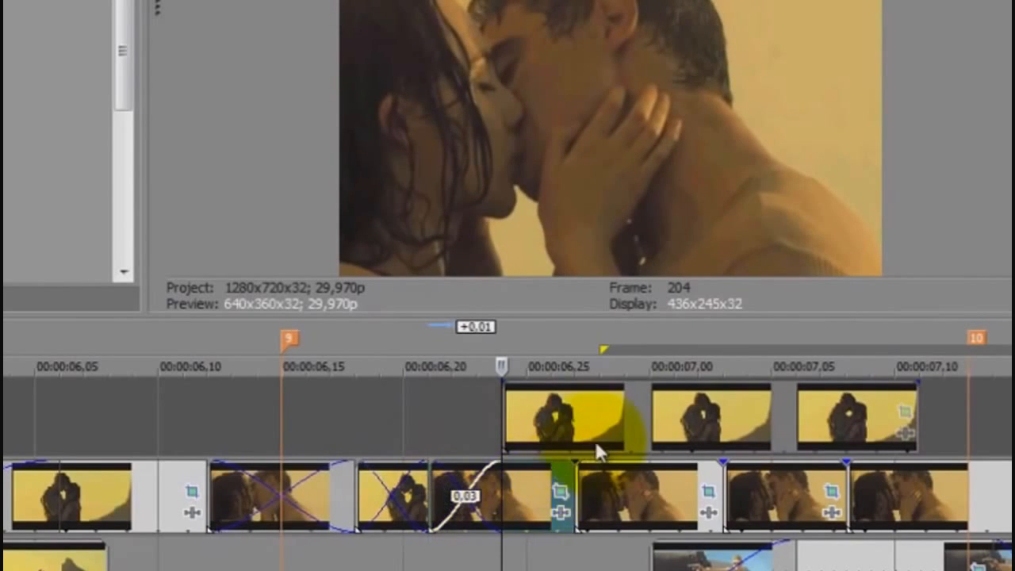
drag(596, 444, 596, 483)
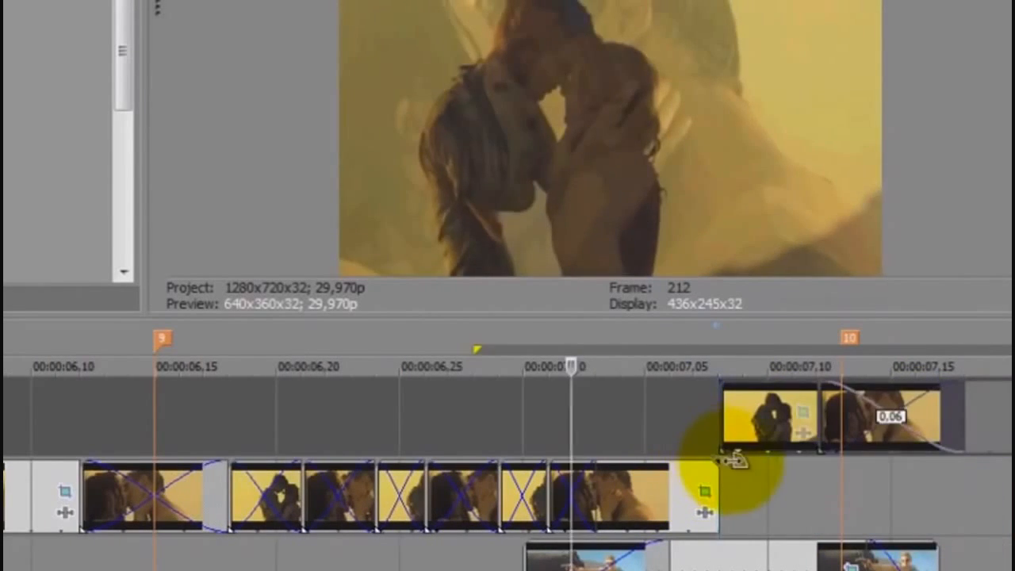
Play back the alternating kissing and embracing sequence around marker 9 and examine its cuts closely
click(736, 460)
scroll(742, 530, down, 1)
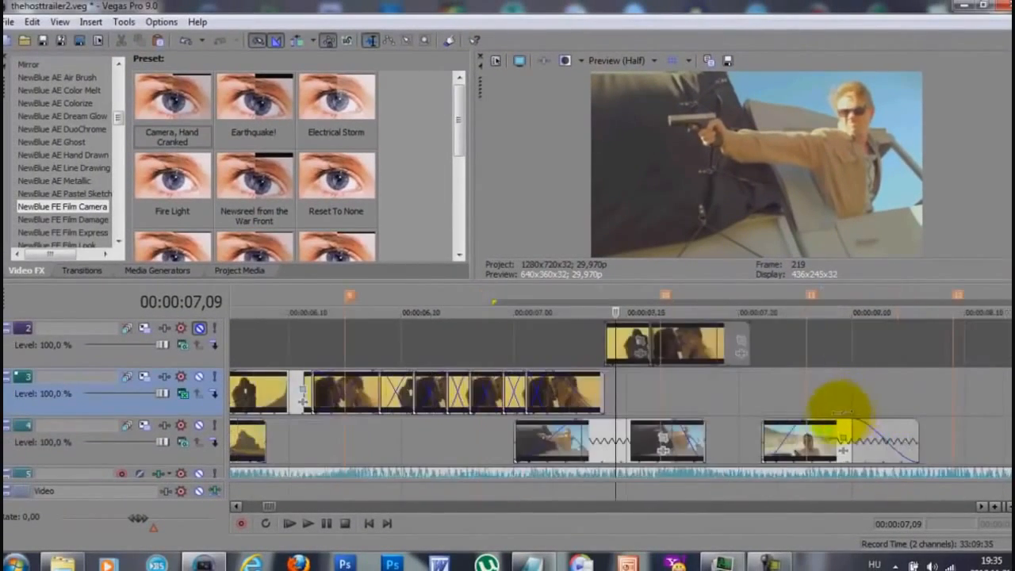
scroll(623, 421, down, 1)
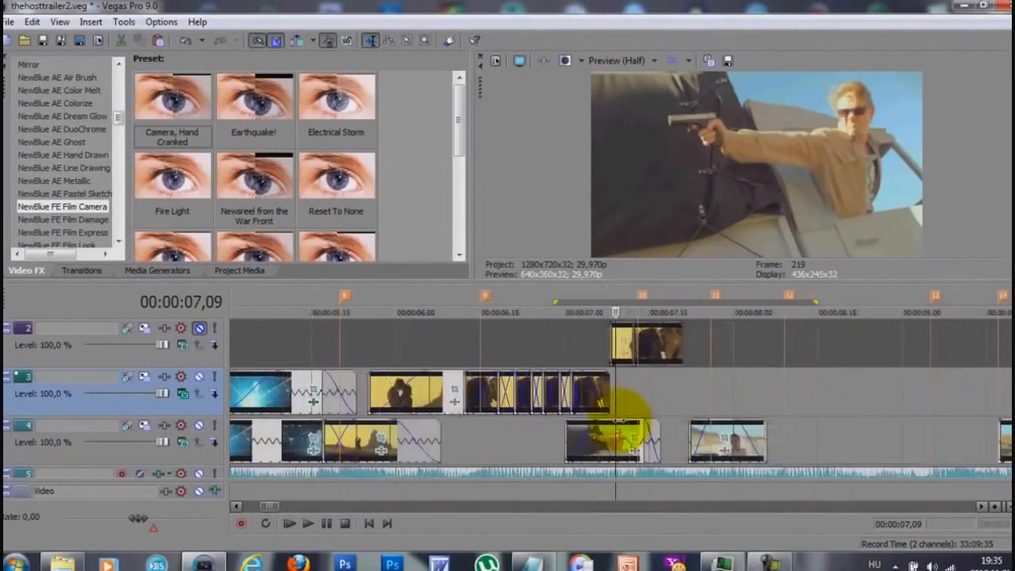
drag(302, 354, 785, 458)
key(space)
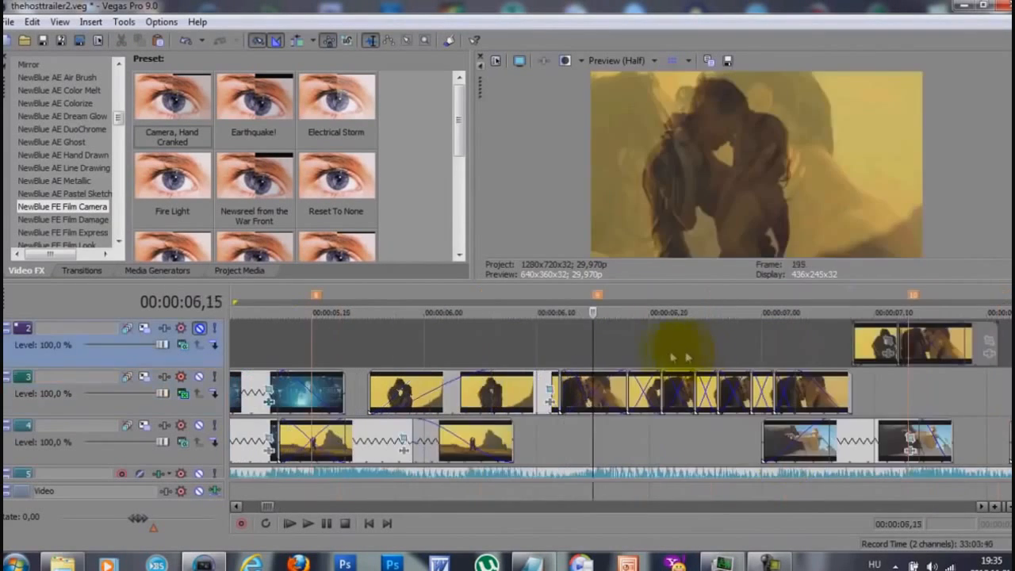
scroll(672, 356, up, 4)
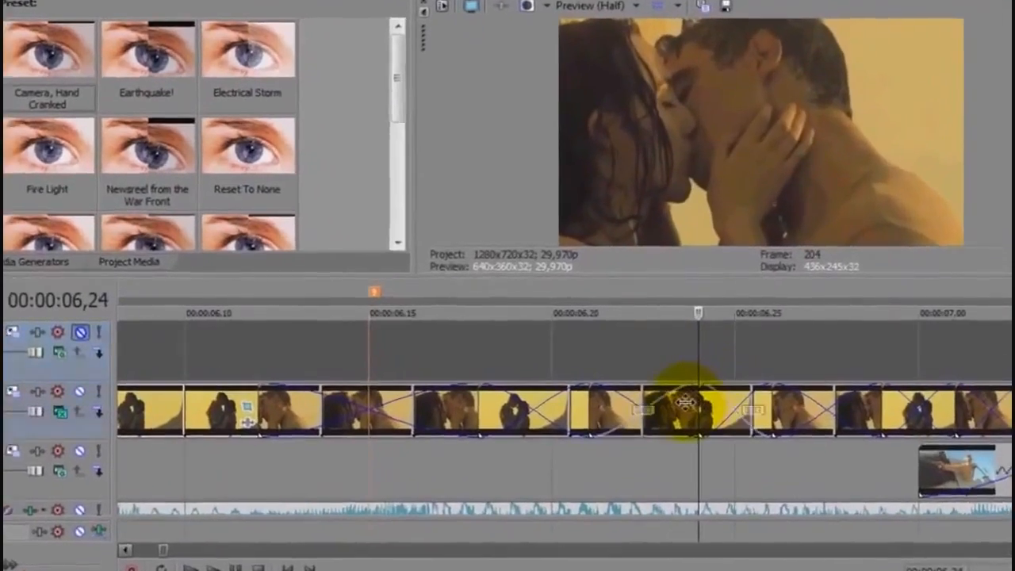
Crop the kissing piece at about 00:00:06,24 to about 802 by 451, centred on the couple at about X 446, Y 360
right_click(685, 405)
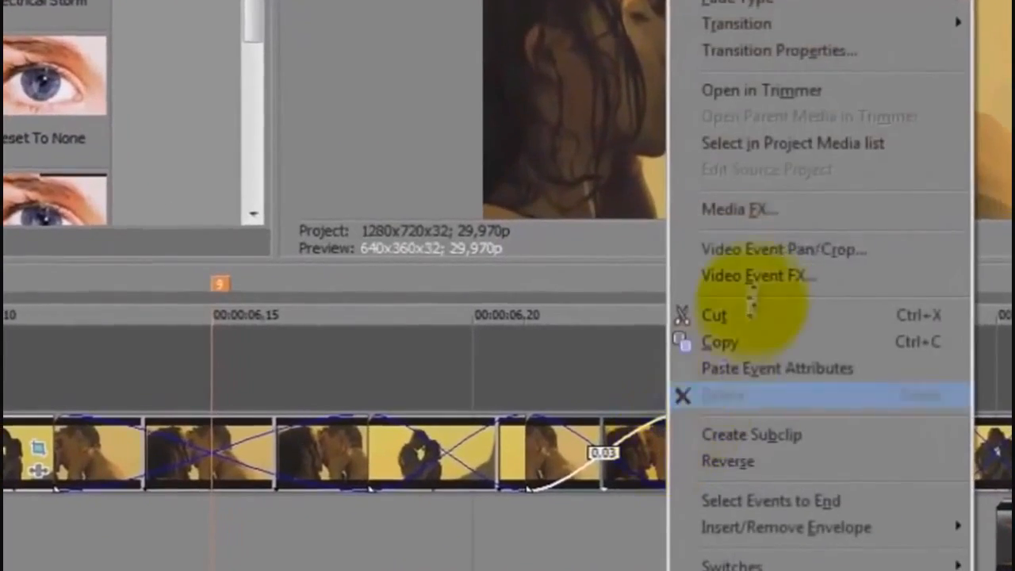
click(769, 252)
drag(338, 384, 335, 341)
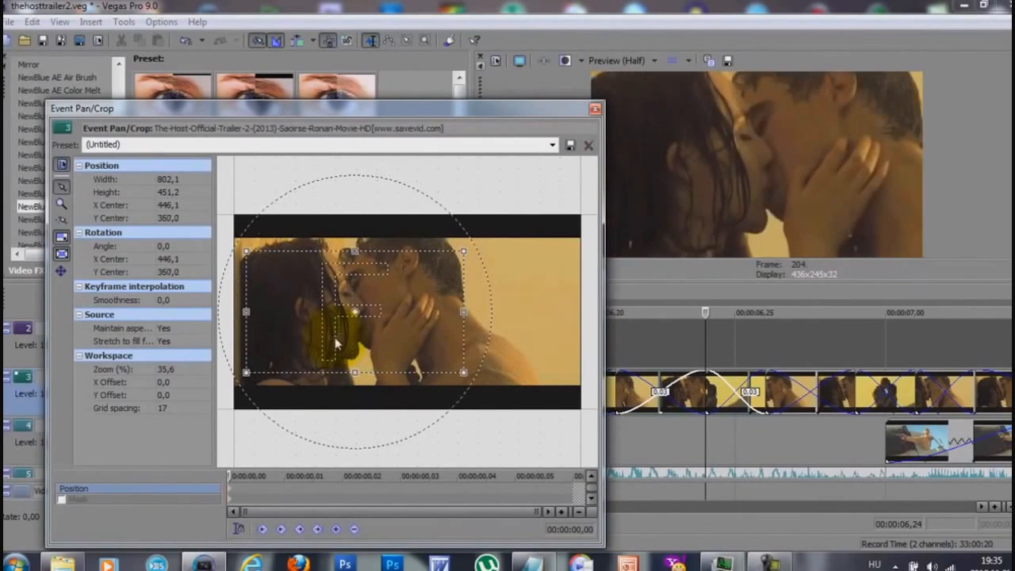
click(594, 107)
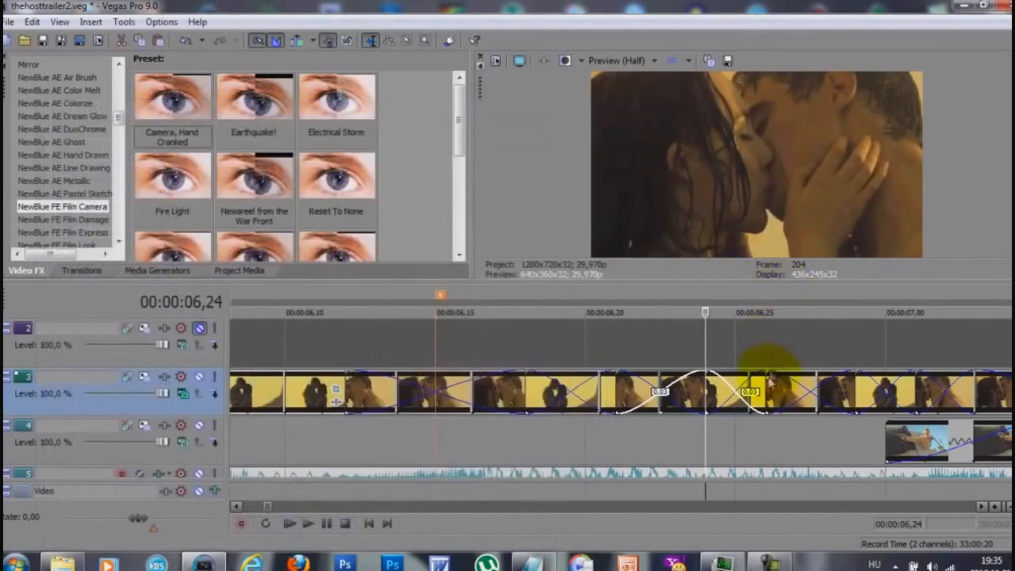
Crop the embracing piece at about 00:00:06,20 to about 662 by 373, centred on the couple at about X 480, Y 343
click(584, 397)
right_click(591, 394)
click(680, 274)
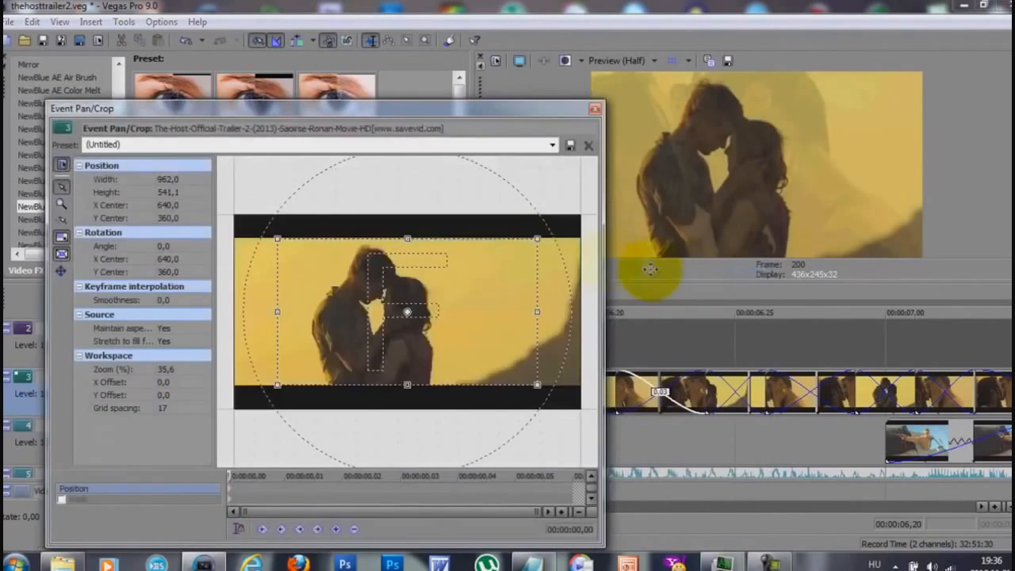
drag(442, 239, 394, 332)
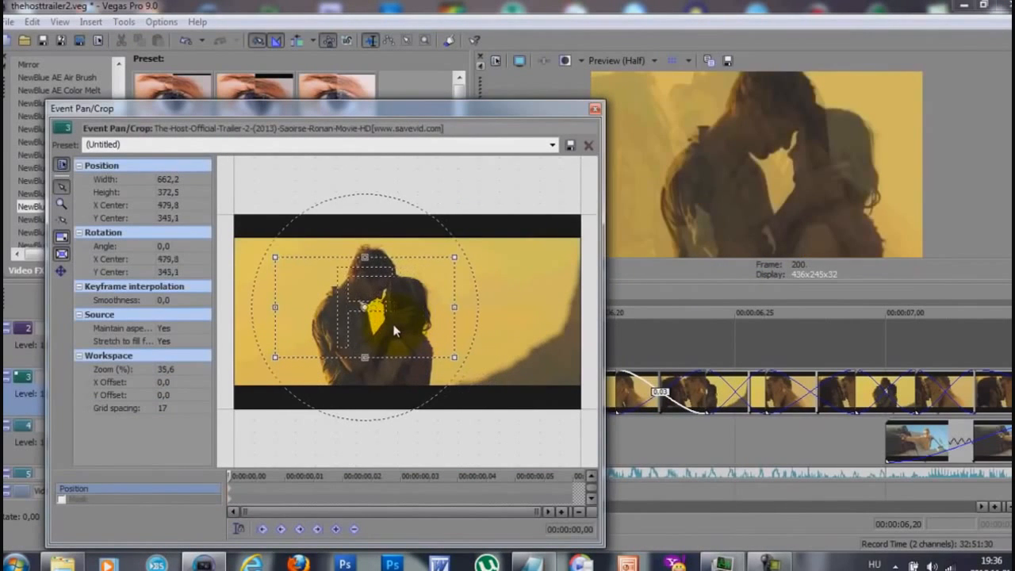
click(594, 111)
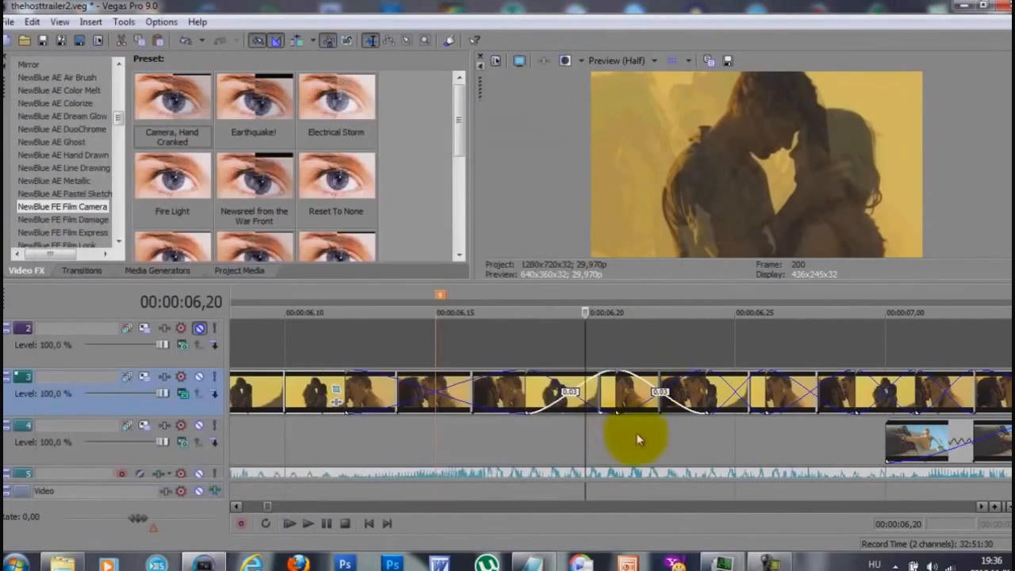
Reframe the kissing piece at about 00:00:06,28 by resizing and shifting its pan/crop area around the couple
click(705, 432)
click(763, 428)
click(823, 430)
right_click(838, 390)
click(910, 278)
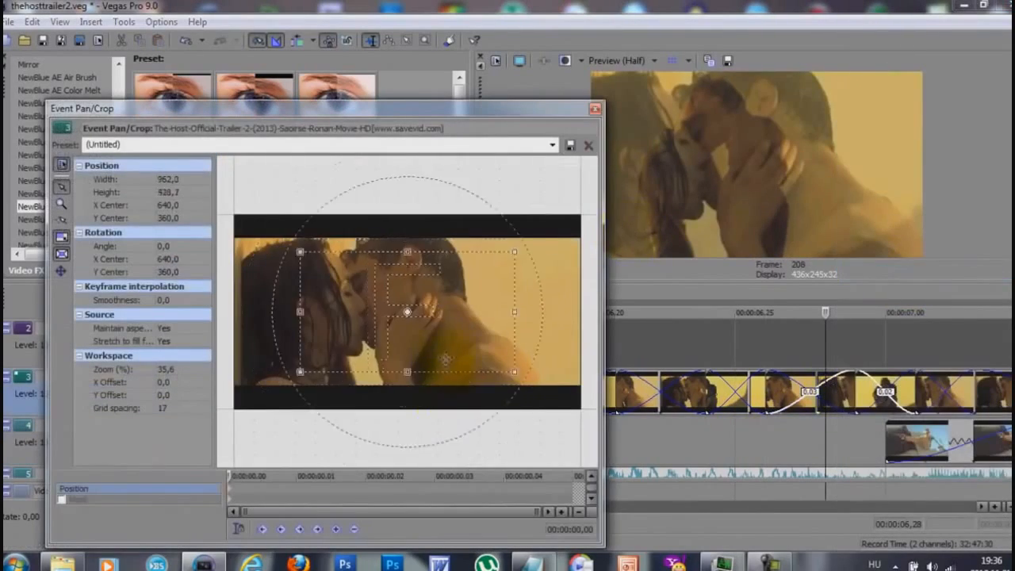
drag(407, 386, 407, 354)
drag(420, 332, 400, 337)
drag(471, 336, 474, 309)
drag(389, 317, 376, 311)
mouse_move(386, 350)
mouse_down()
mouse_move(406, 367)
mouse_move(392, 344)
mouse_move(402, 344)
mouse_up()
click(595, 108)
Check the pan/crop framing of the embracing piece at about 00:00:07,01 and play the sequence
click(894, 344)
click(841, 389)
right_click(911, 389)
click(924, 278)
click(594, 108)
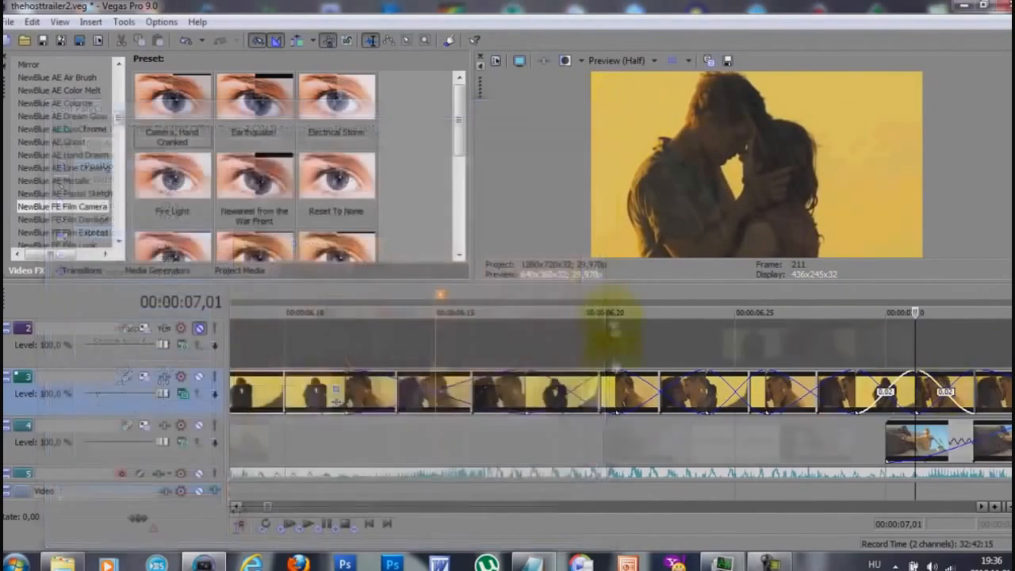
scroll(614, 333, down, 3)
key(space)
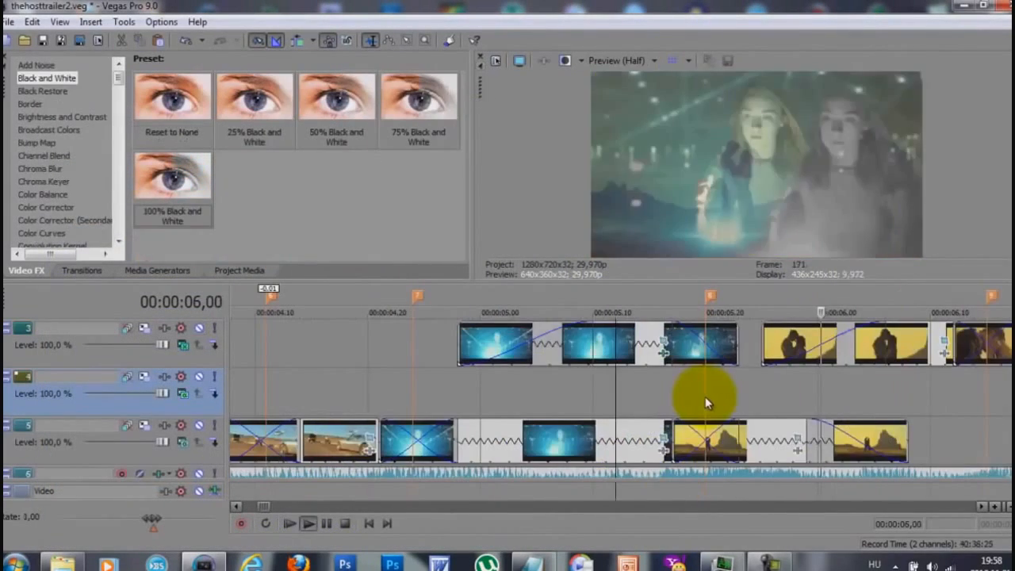
Apply the NewBlue MB Shake transition with the fdbdfgbd preset to the crossfade into the desert couple clip at marker 8 on track 5
click(704, 396)
click(707, 396)
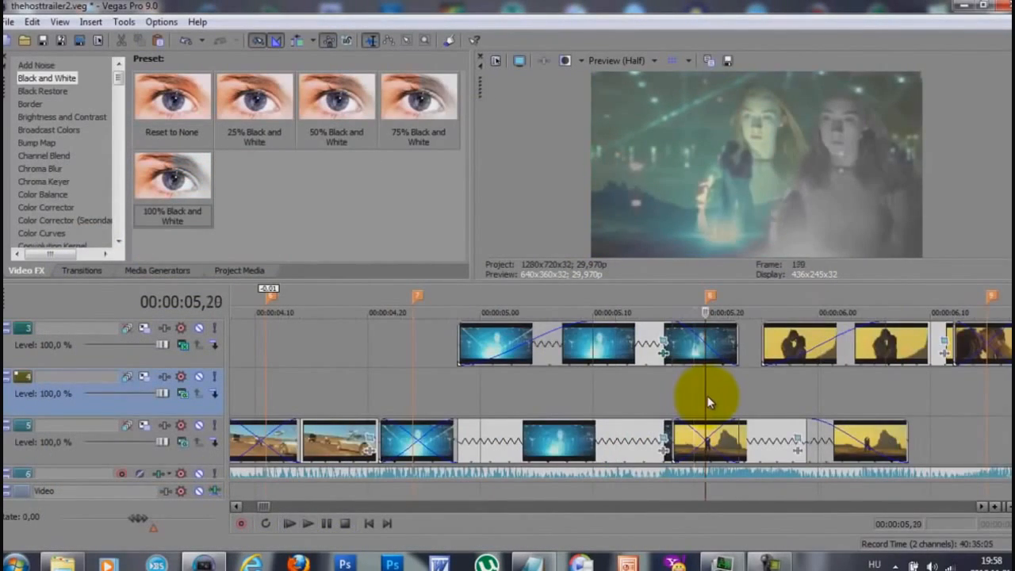
click(81, 271)
click(80, 118)
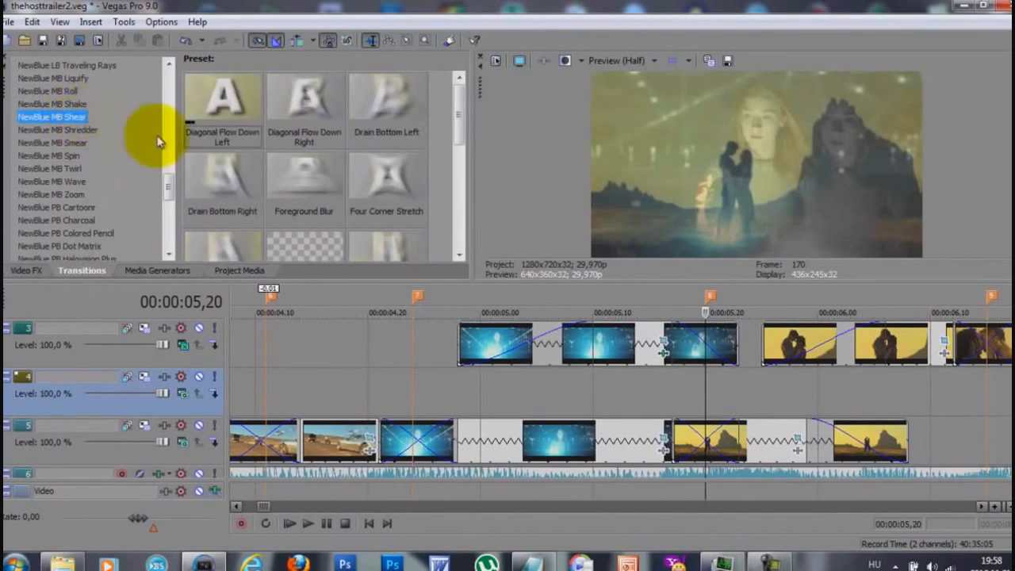
click(70, 107)
scroll(333, 182, down, 3)
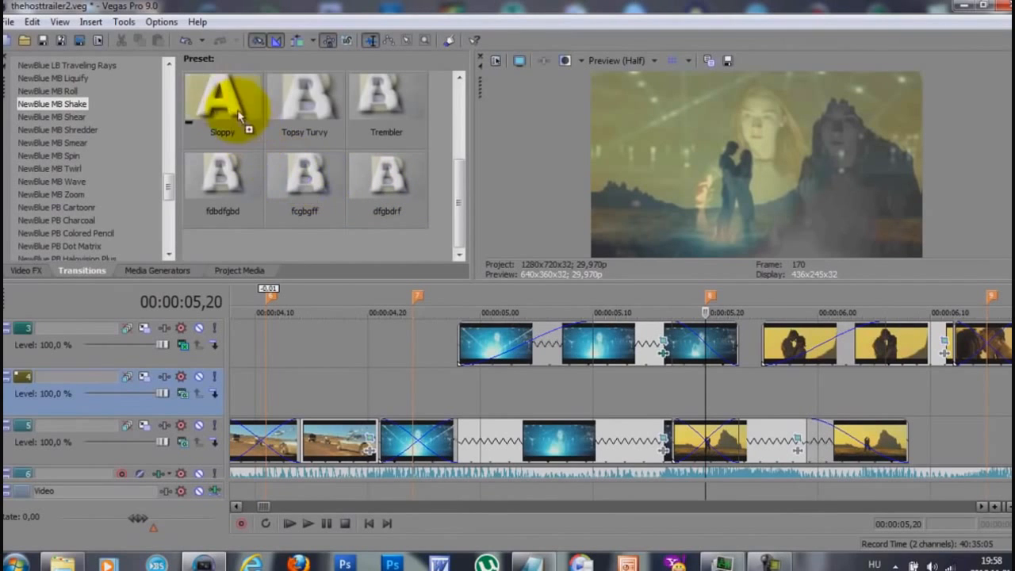
drag(227, 180, 702, 341)
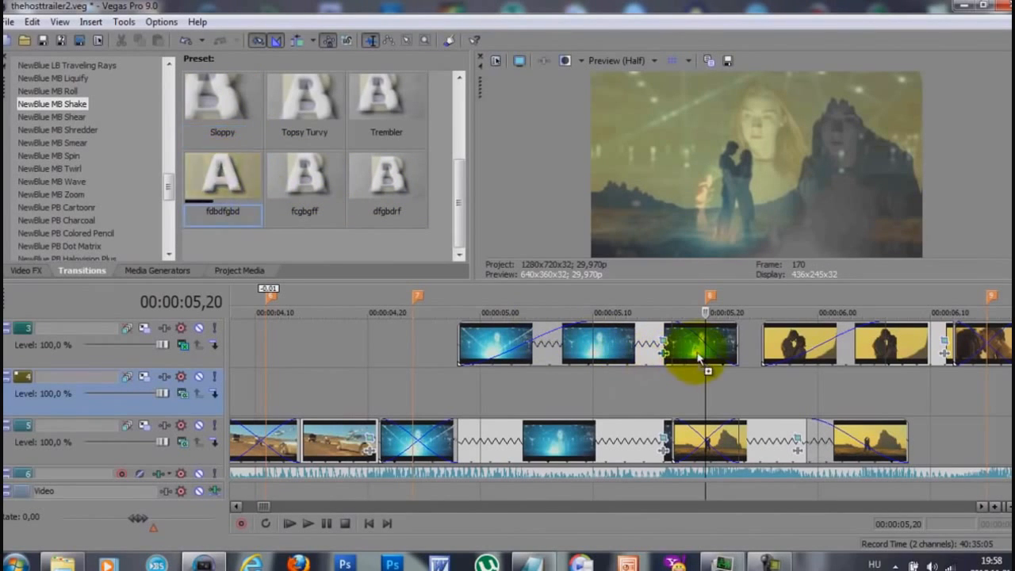
click(454, 108)
drag(241, 176, 691, 442)
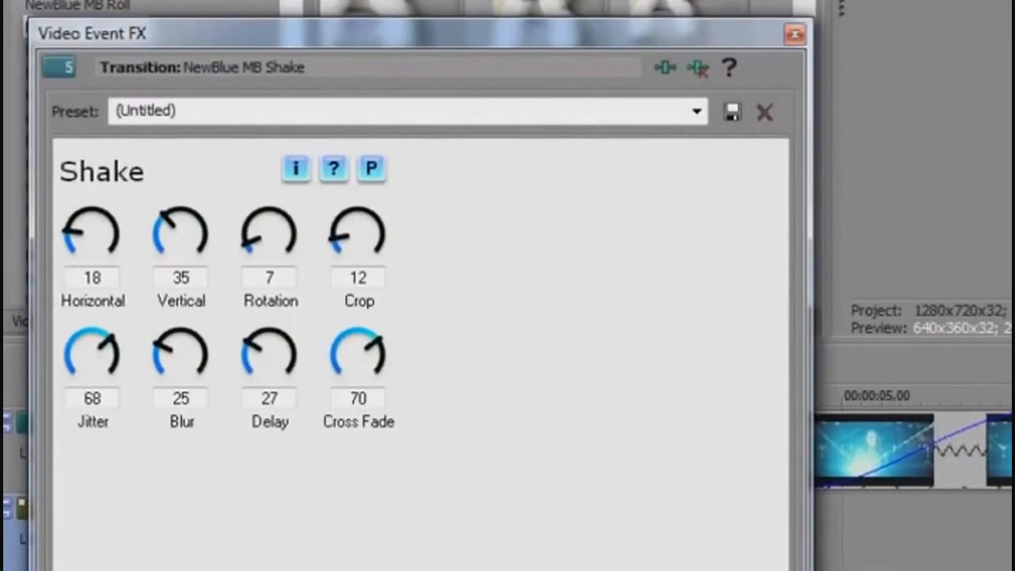
click(793, 33)
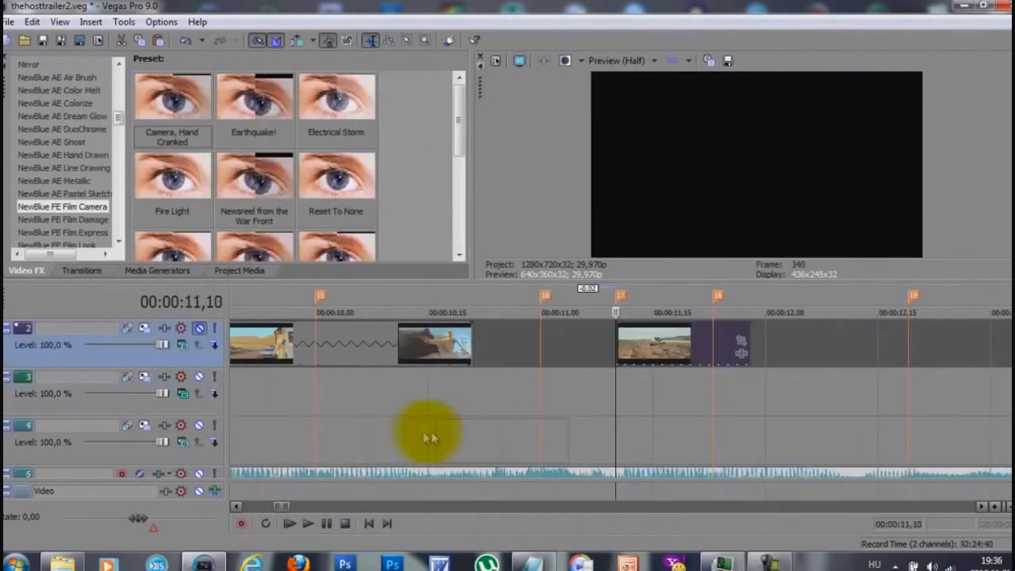
Move the flipping truck clip on track 4 to marker 12, directly after the previous clip, with fades at both ends
drag(431, 435, 642, 432)
click(609, 433)
scroll(609, 432, up, 3)
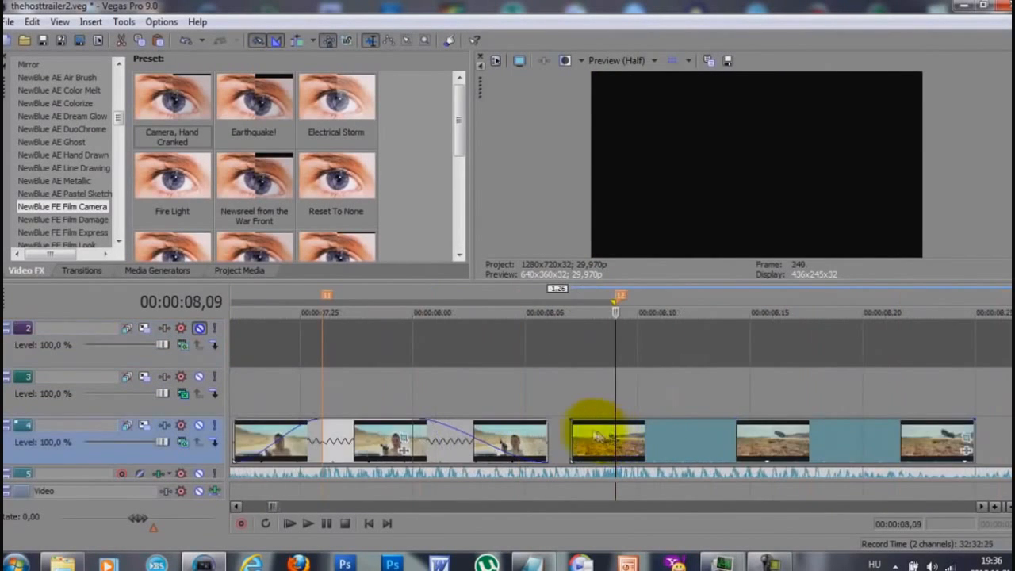
drag(572, 423, 748, 430)
click(745, 435)
Paste a copy of the flipping truck clip on track 3 directly after the original and reverse it
scroll(749, 436, down, 3)
click(584, 432)
click(616, 394)
key(ctrl+v)
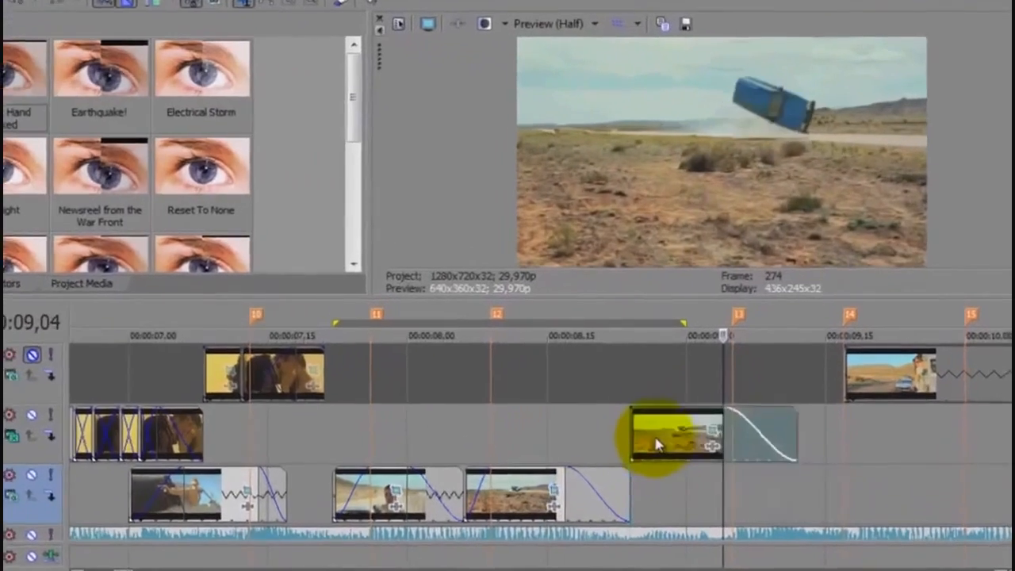
right_click(722, 431)
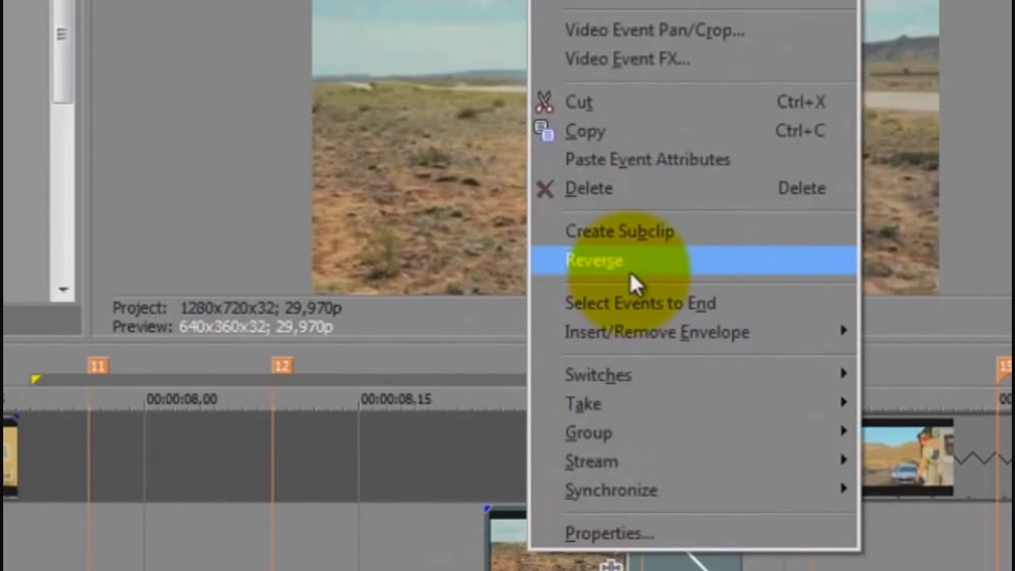
click(635, 283)
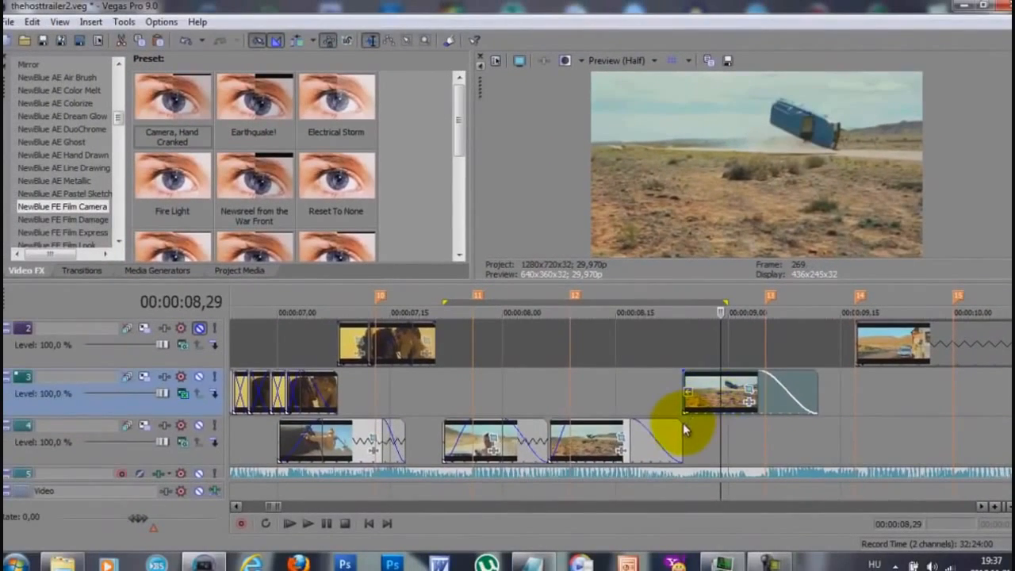
Paste another copy of the truck clip on track 4 beneath the reversed one and turn off its reversal
click(676, 432)
key(ctrl+v)
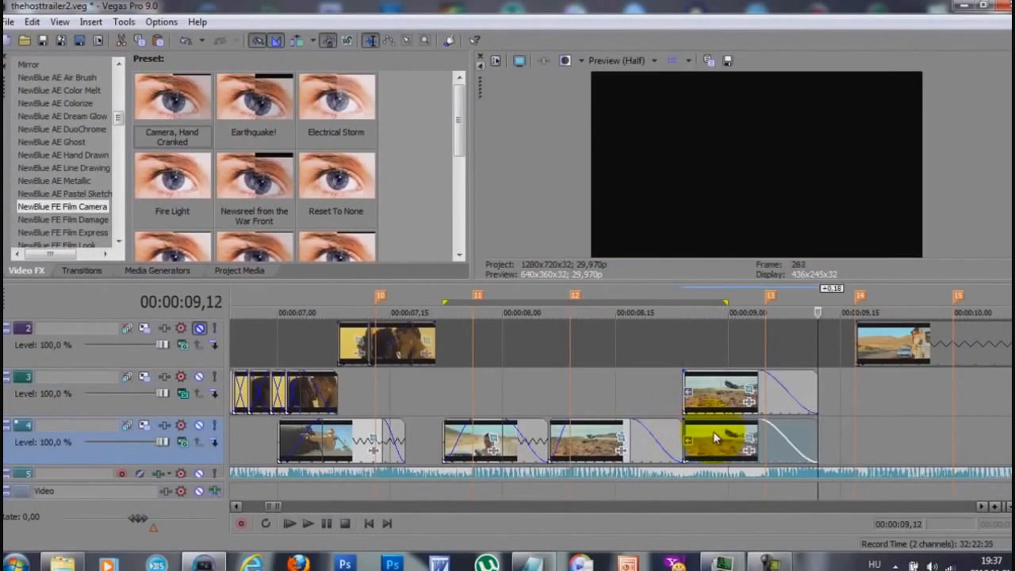
right_click(717, 442)
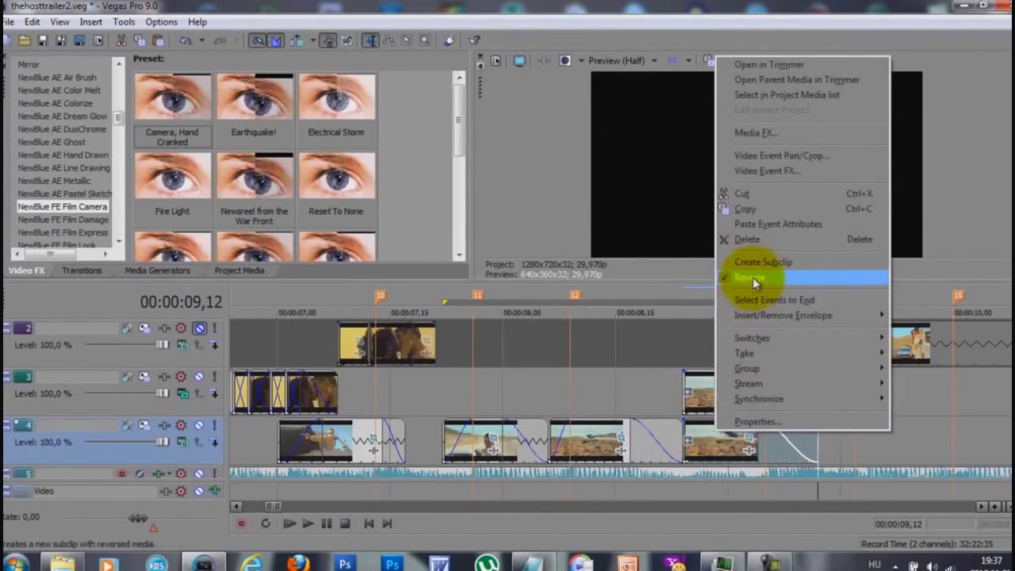
click(752, 277)
Split the reversed and forward truck copies into matching short pieces at about 00:00:08,27, 00:00:09,00 and 00:00:09,03
click(702, 387)
scroll(671, 408, up, 3)
key(s)
click(646, 438)
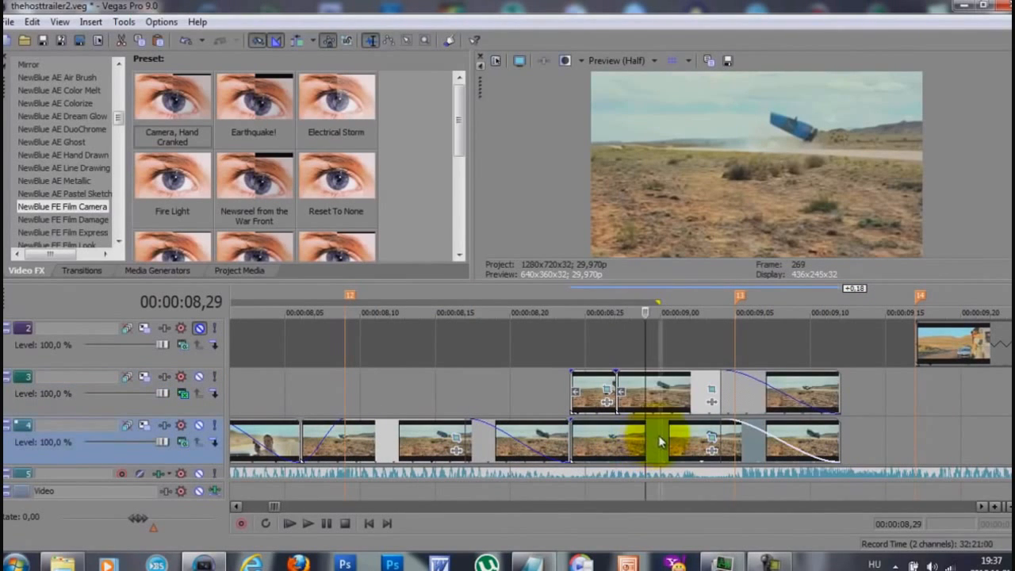
click(658, 436)
key(s)
click(692, 387)
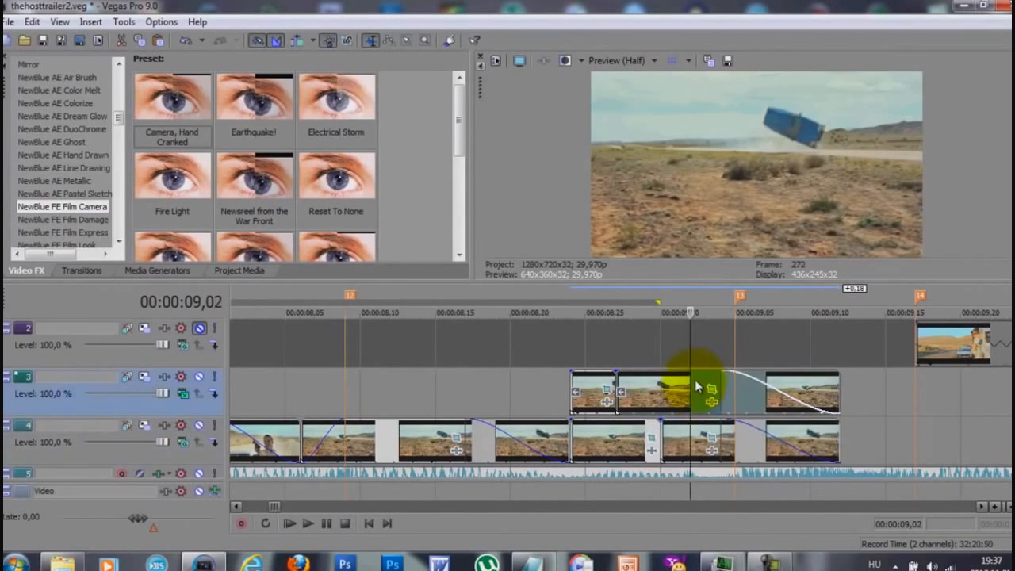
key(s)
click(635, 438)
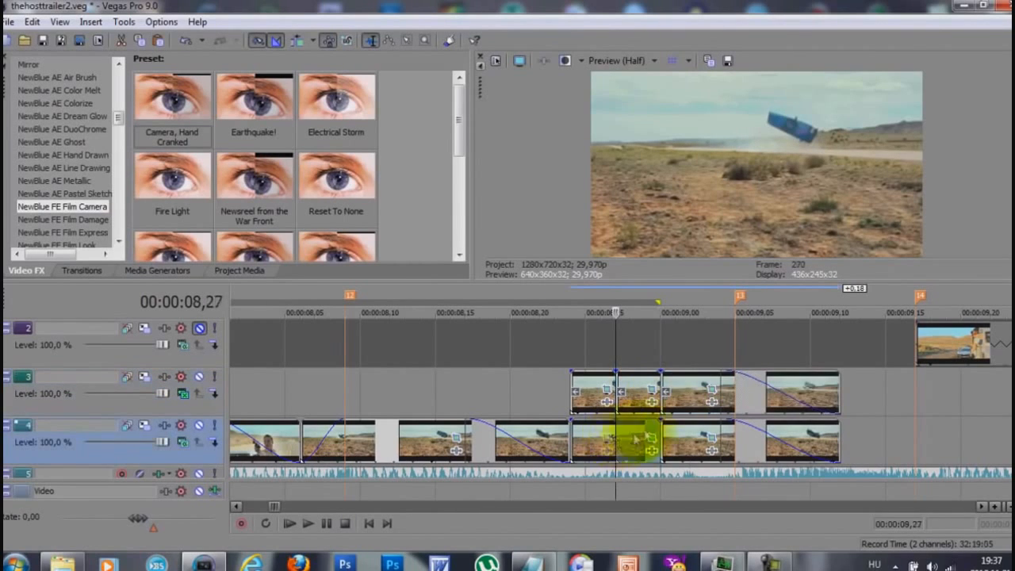
click(701, 388)
key(s)
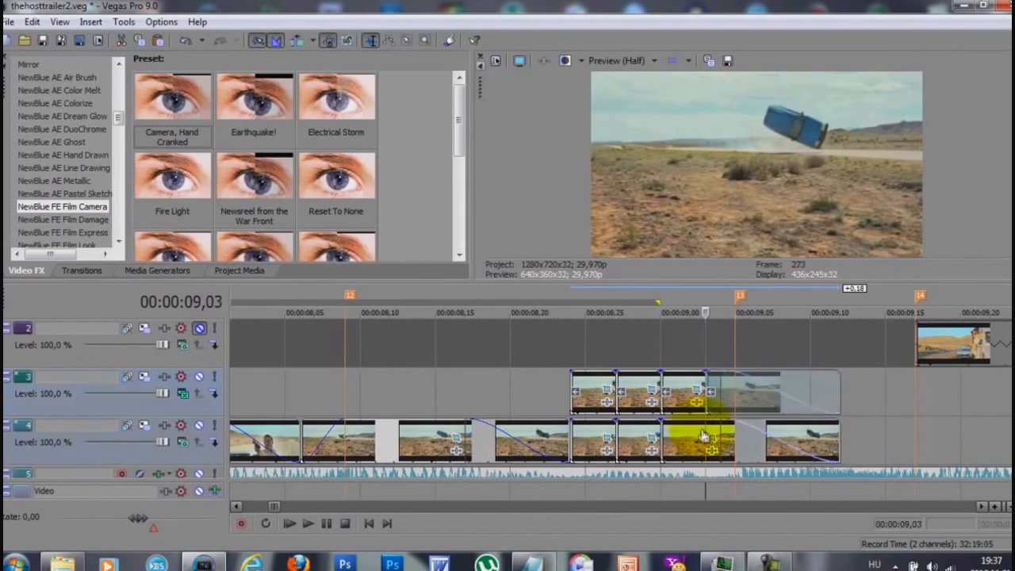
click(634, 438)
key(s)
Delete every other piece of the two truck copies and move the remaining forward pieces up to track 3 between the reversed ones
click(635, 398)
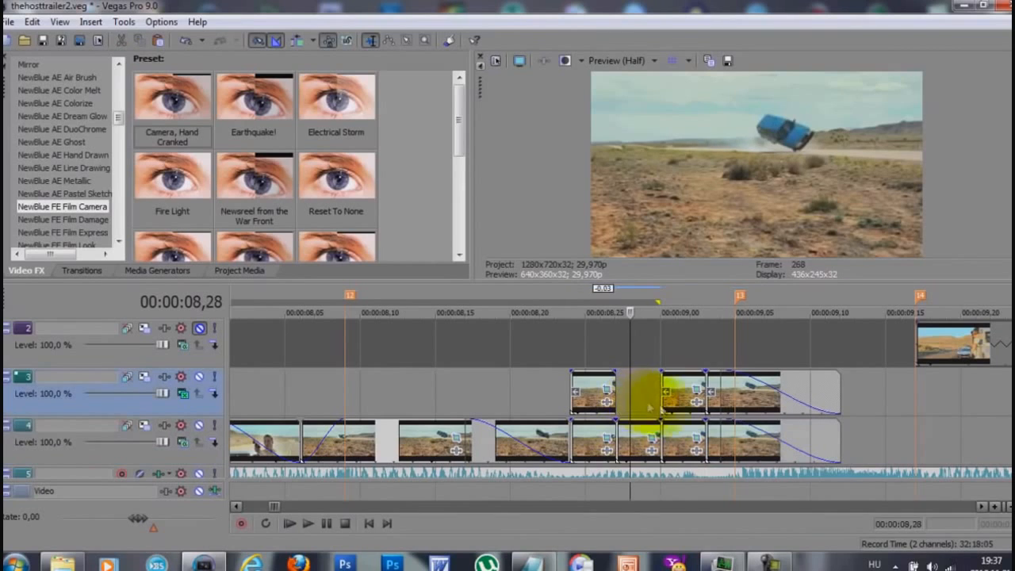
click(738, 396)
key(Delete)
click(600, 435)
key(Delete)
click(675, 435)
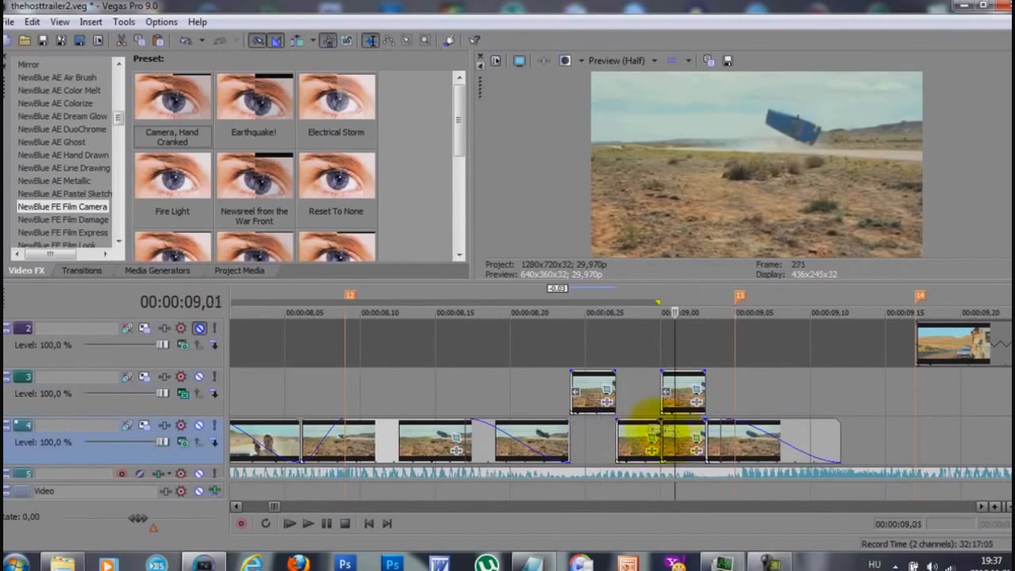
key(Delete)
drag(635, 432, 634, 398)
drag(720, 421, 763, 403)
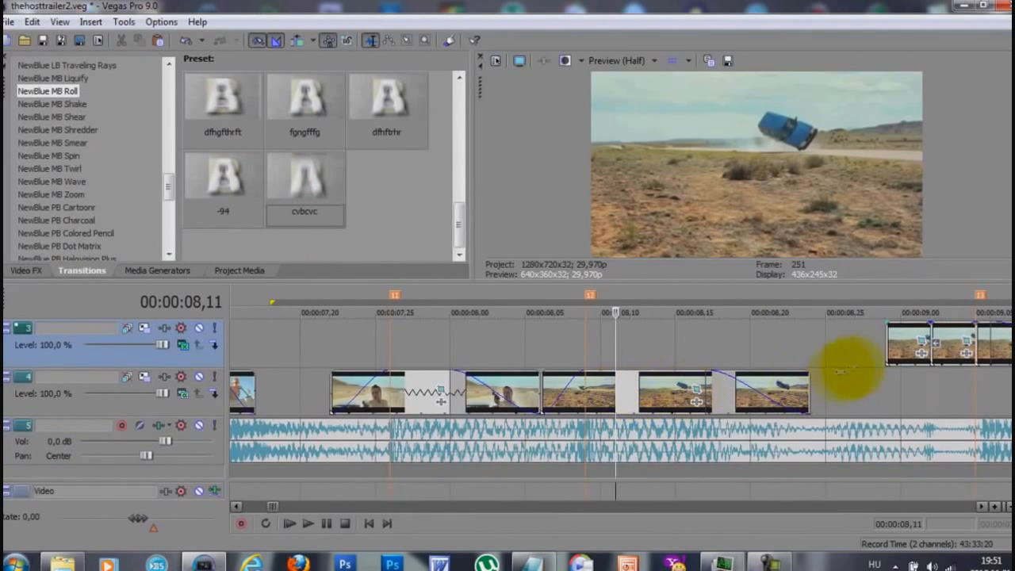
Move the first short truck piece to 00:00:08,11 and let it replace the matching section cut out of the truck clip on track 4
drag(882, 350, 623, 353)
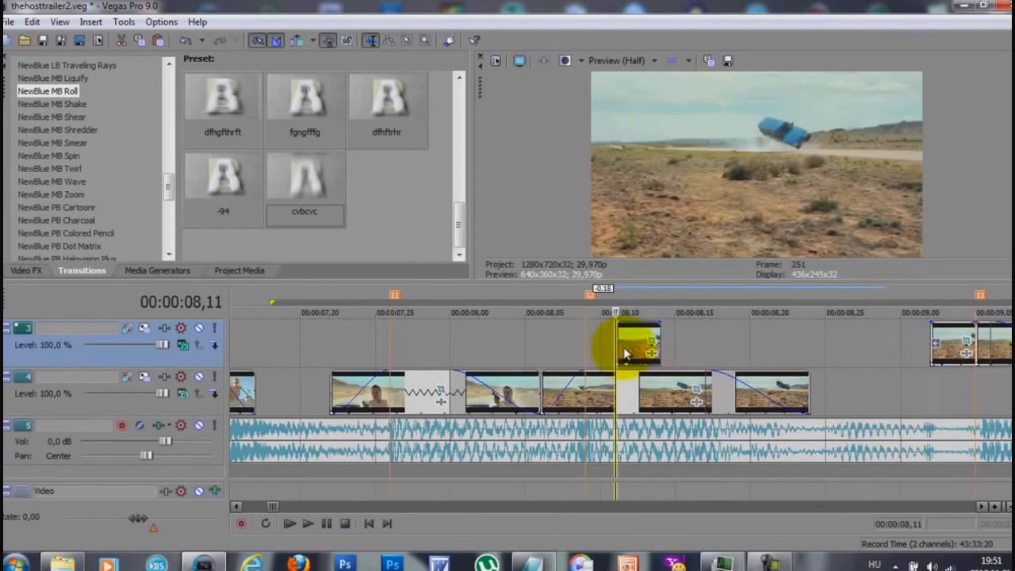
click(618, 386)
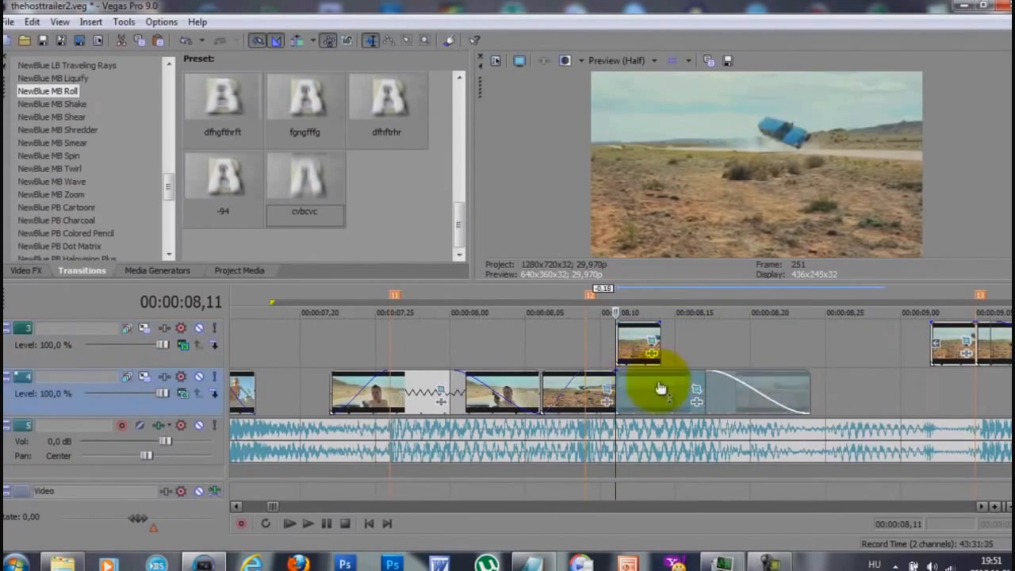
click(661, 387)
key(s)
click(641, 387)
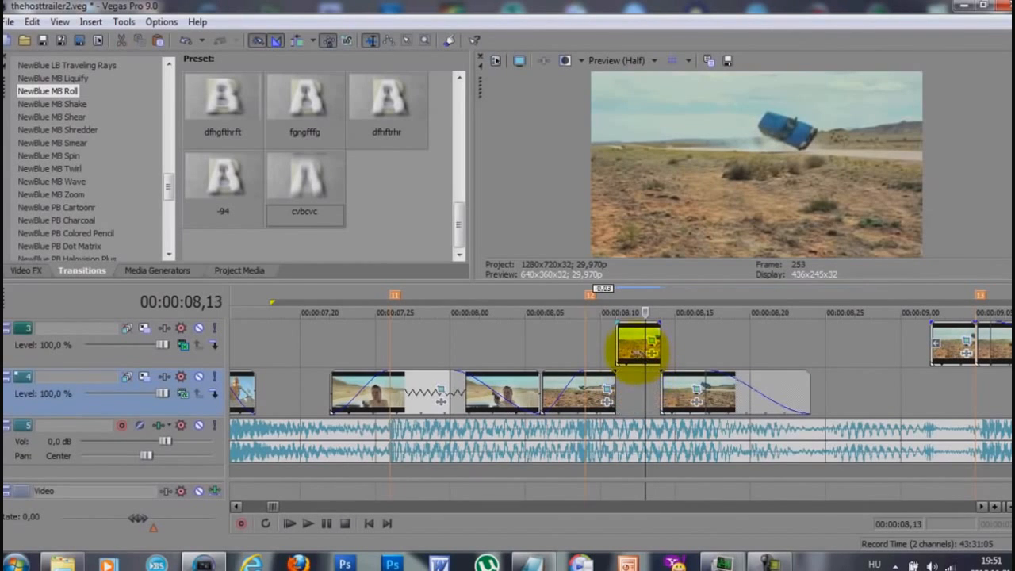
click(629, 387)
Move the reversed truck piece and the forward remainder on track 3 earlier, to about 00:00:08,14 and 00:00:08,18
drag(657, 370, 423, 361)
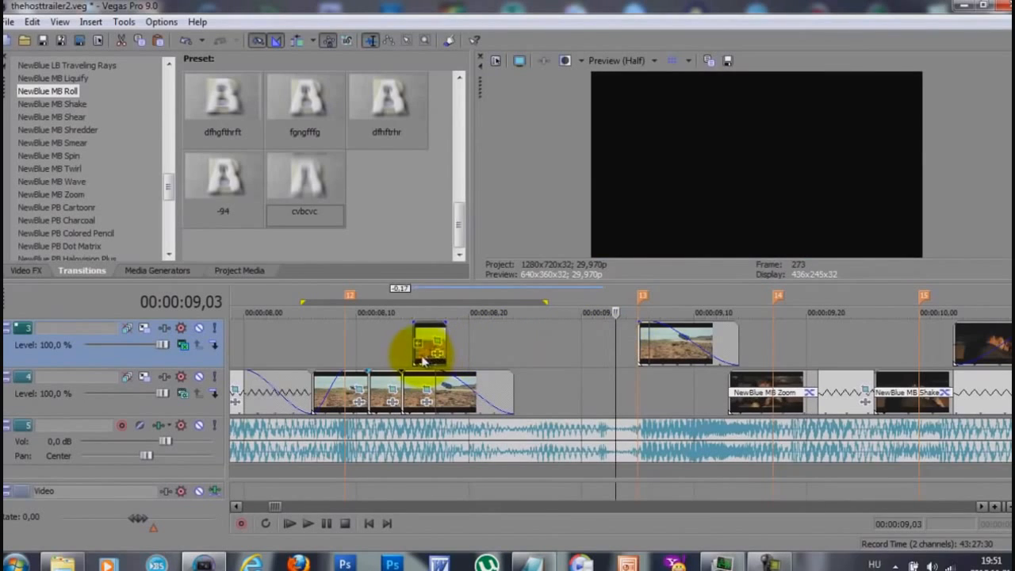
drag(669, 357, 483, 356)
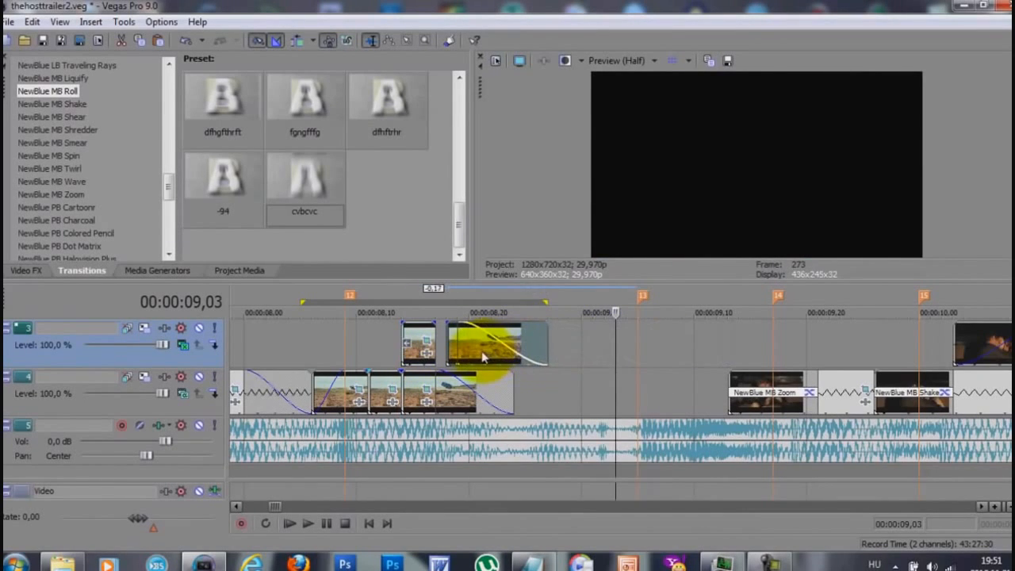
click(543, 374)
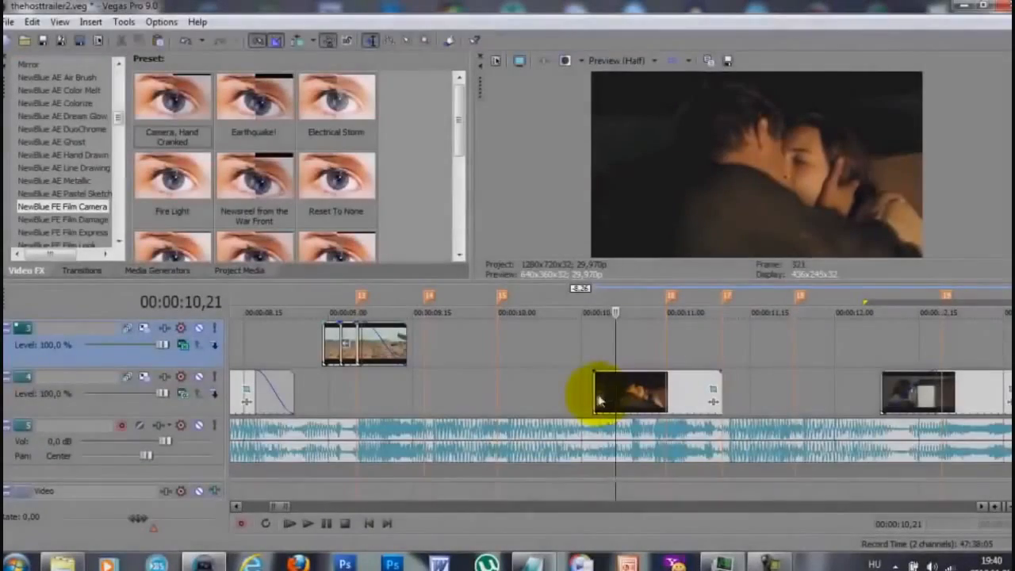
Move the close-up kissing clip on track 4 earlier so it starts just before marker 15, at about 00:00:09,28
drag(591, 390, 529, 394)
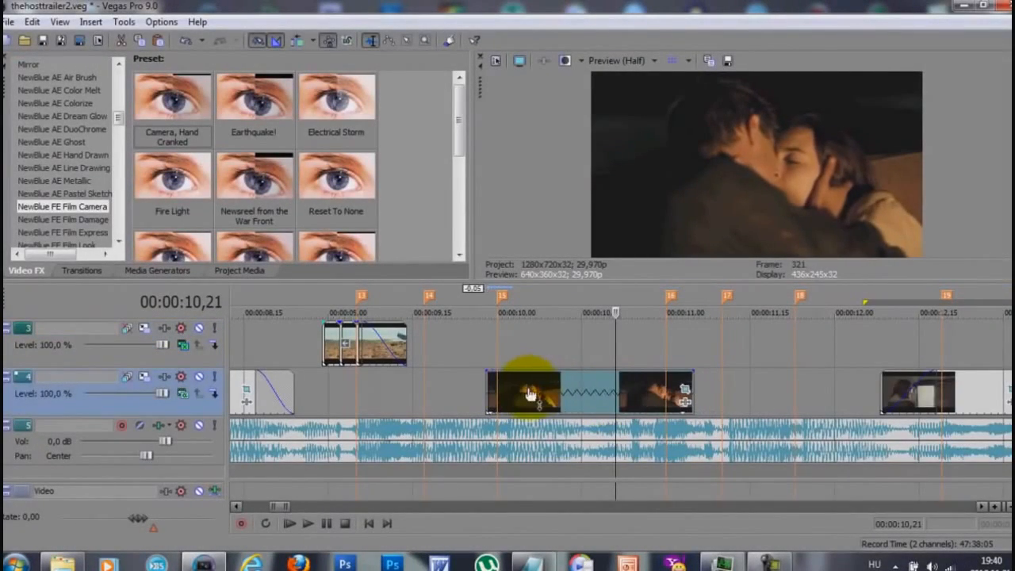
click(660, 354)
scroll(924, 344, down, 5)
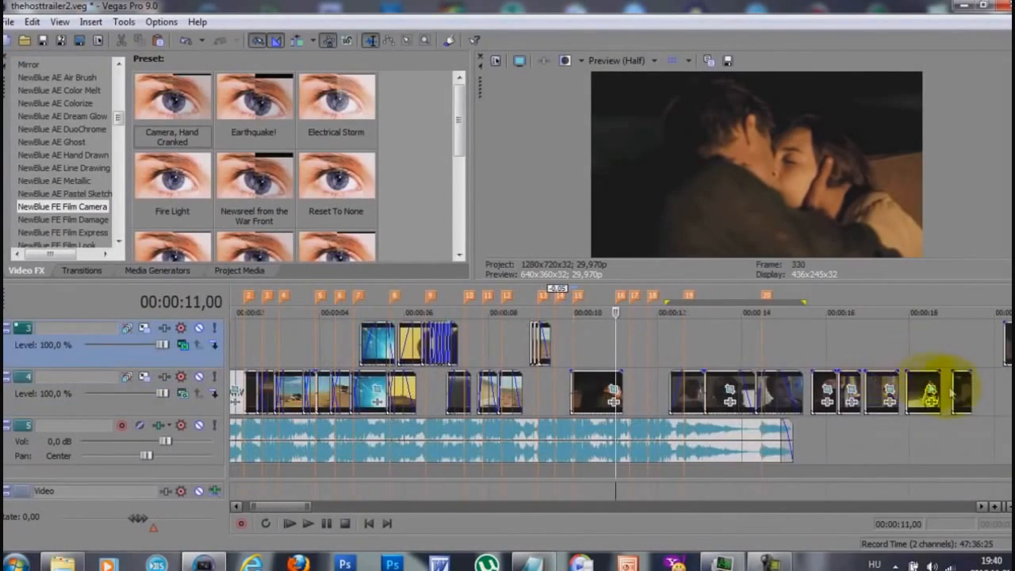
Move the couple clip from the end of track 4 to directly before the close-up kiss and extend its start to about 00:00:09,14
drag(956, 393, 576, 388)
click(561, 359)
scroll(623, 385, up, 5)
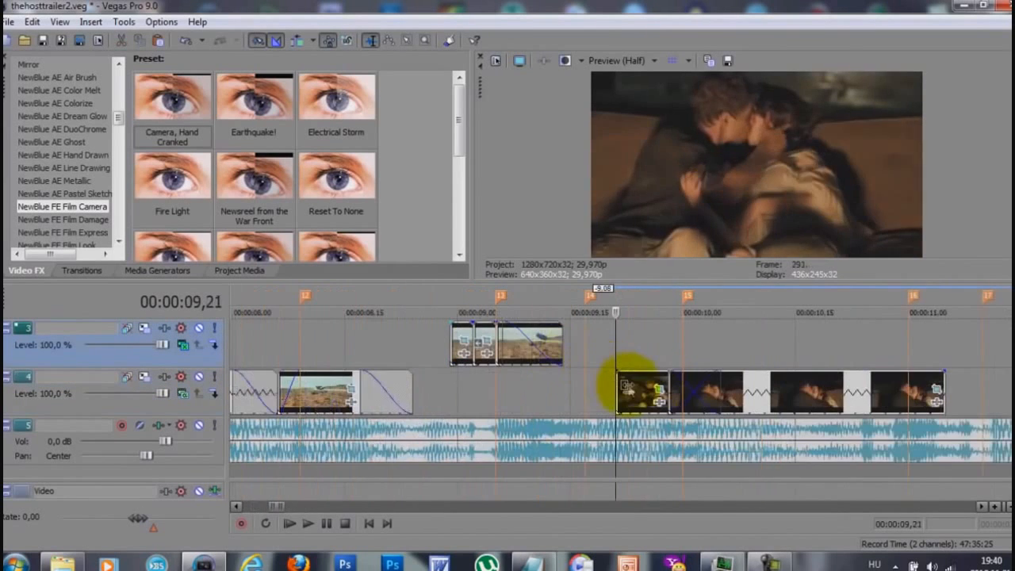
drag(556, 390, 544, 390)
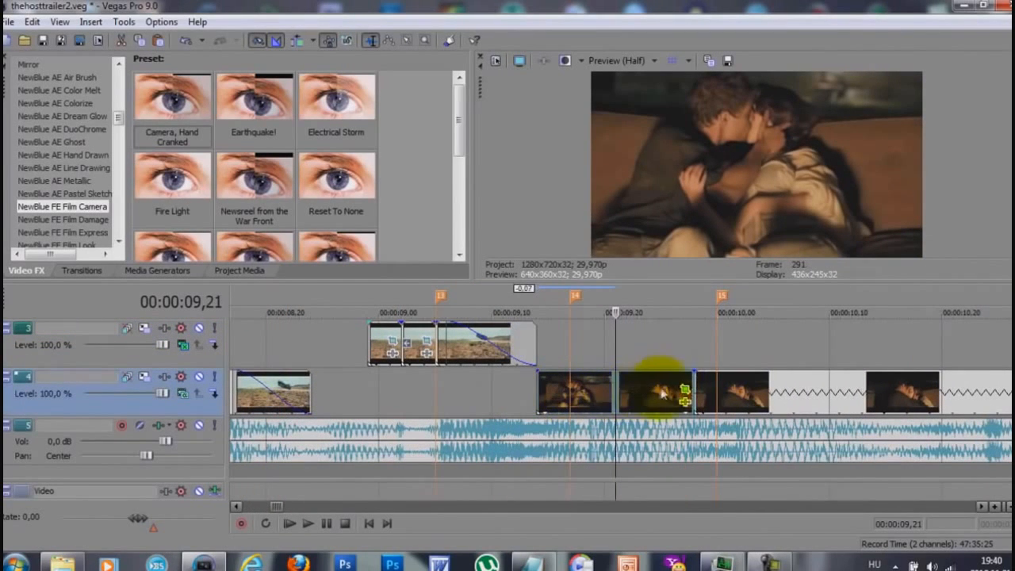
Overlap the wider couple clip with the close-up in a 5-frame crossfade and give its start a short fade-in
drag(686, 384, 749, 382)
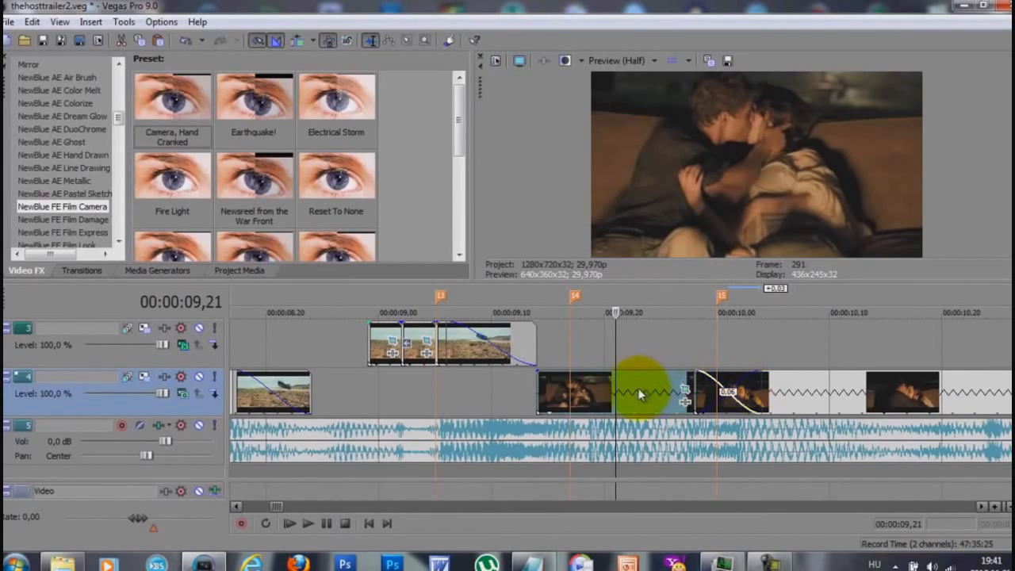
drag(640, 394, 630, 392)
drag(527, 374, 600, 373)
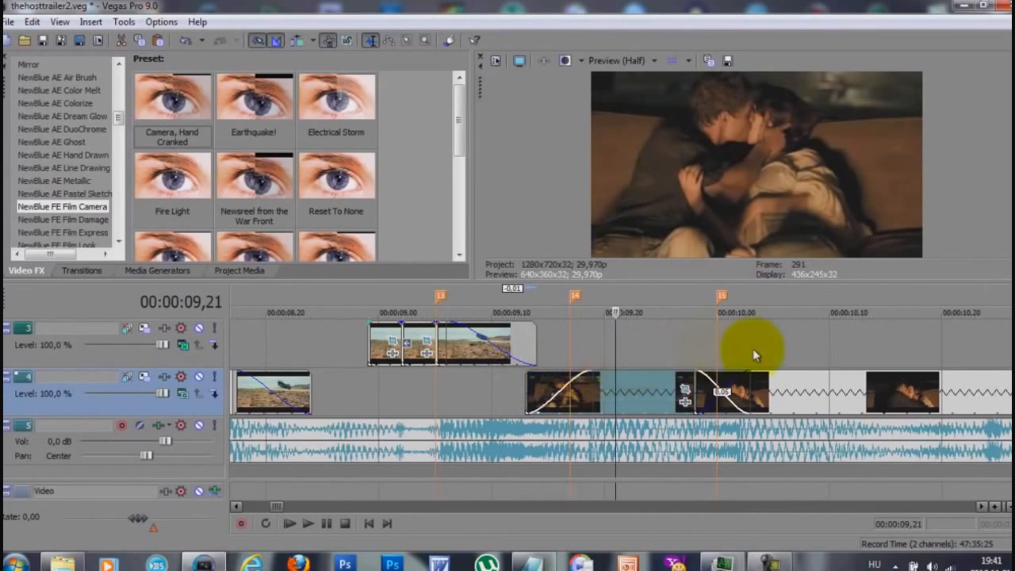
Play back the section from 00:00:08,29 to 00:00:11,10 to check the truck and kissing cuts against the music
click(786, 349)
scroll(788, 349, down, 2)
drag(804, 370, 407, 368)
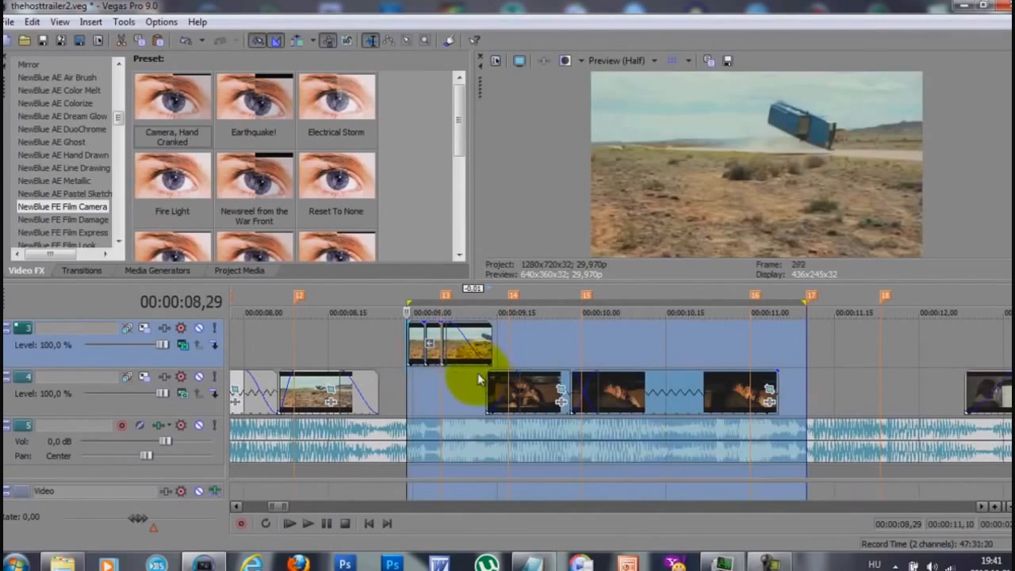
click(404, 398)
key(space)
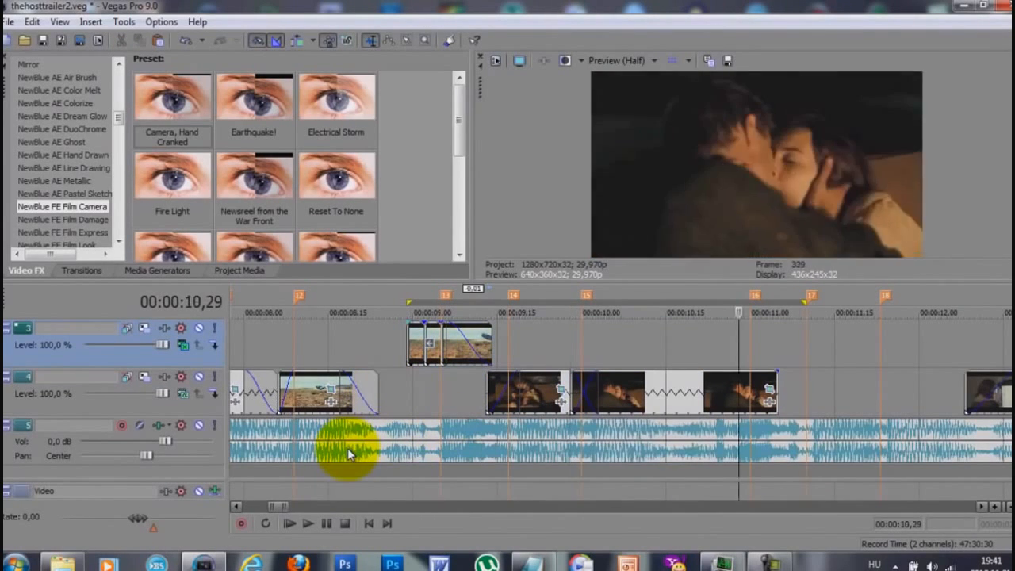
key(BackSpace)
key(space)
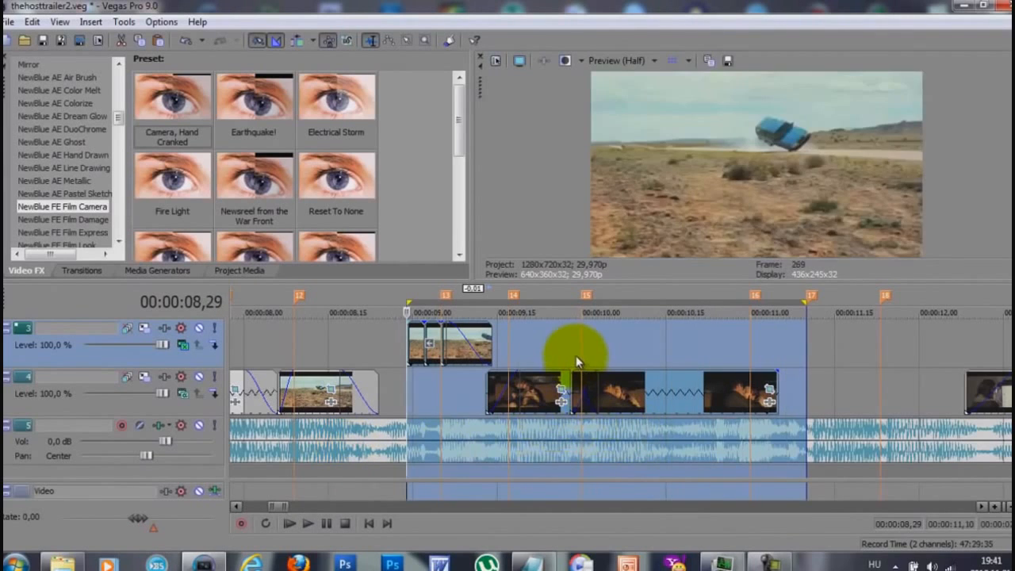
click(576, 359)
key(space)
Paste a copy of the close-up kissing clip at about 00:00:10,07 and move it up to track 3
click(652, 397)
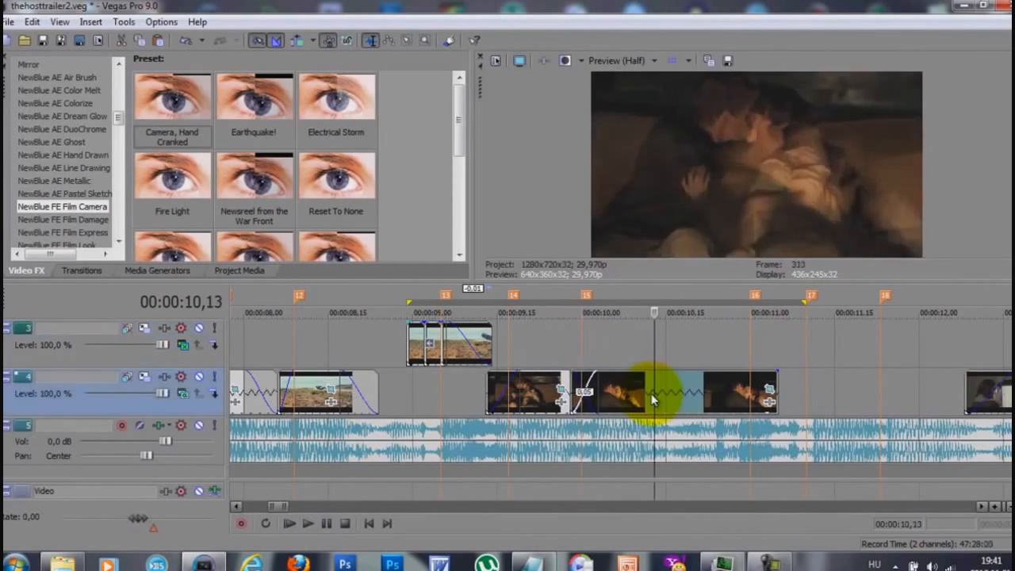
click(622, 344)
key(ctrl+v)
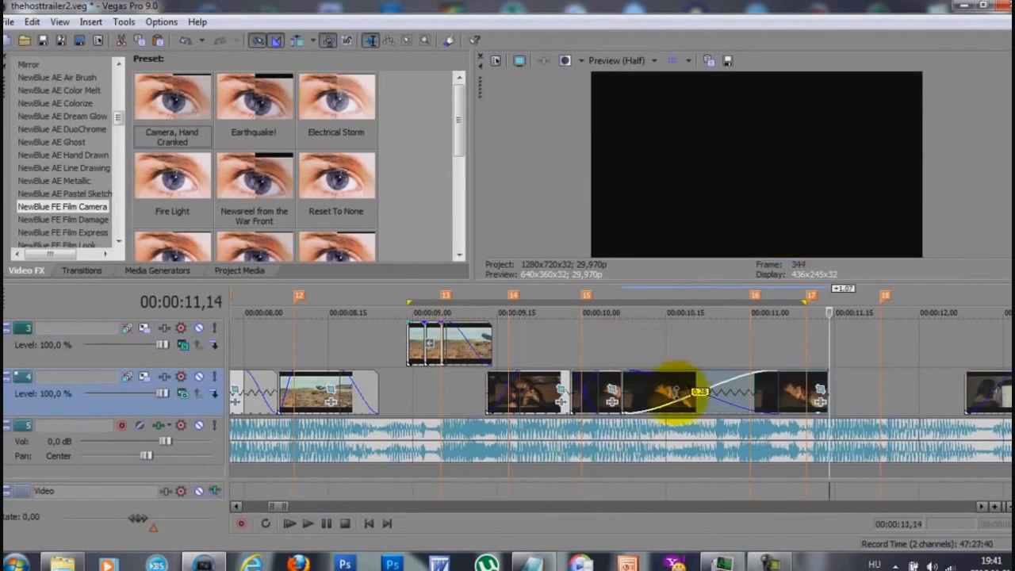
drag(655, 350, 665, 344)
Crop the track 3 kissing copy tighter on the faces, to a width of 692,2 centred at about 819,9 by 340,3
click(821, 341)
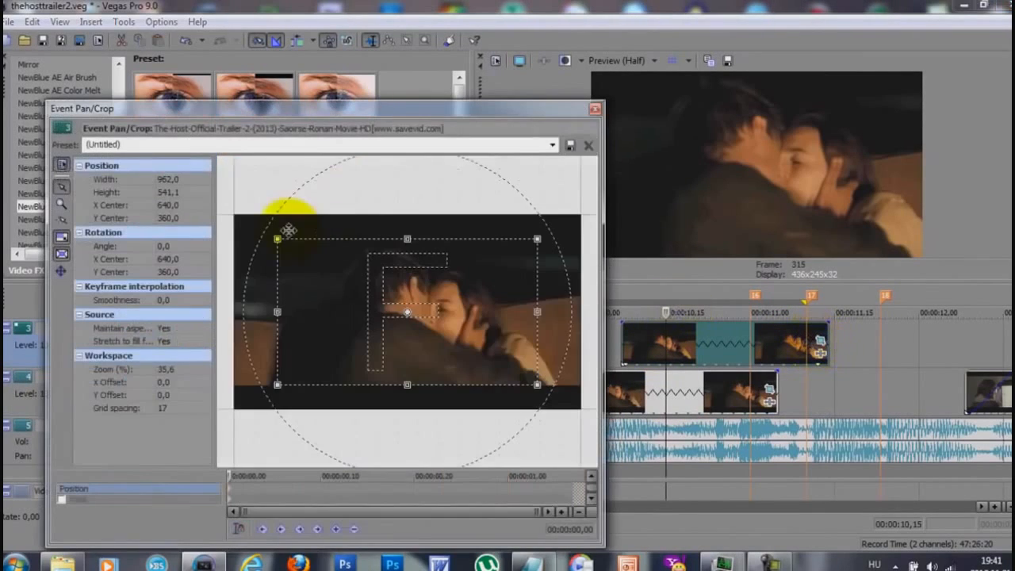
drag(359, 240, 362, 256)
drag(418, 319, 476, 321)
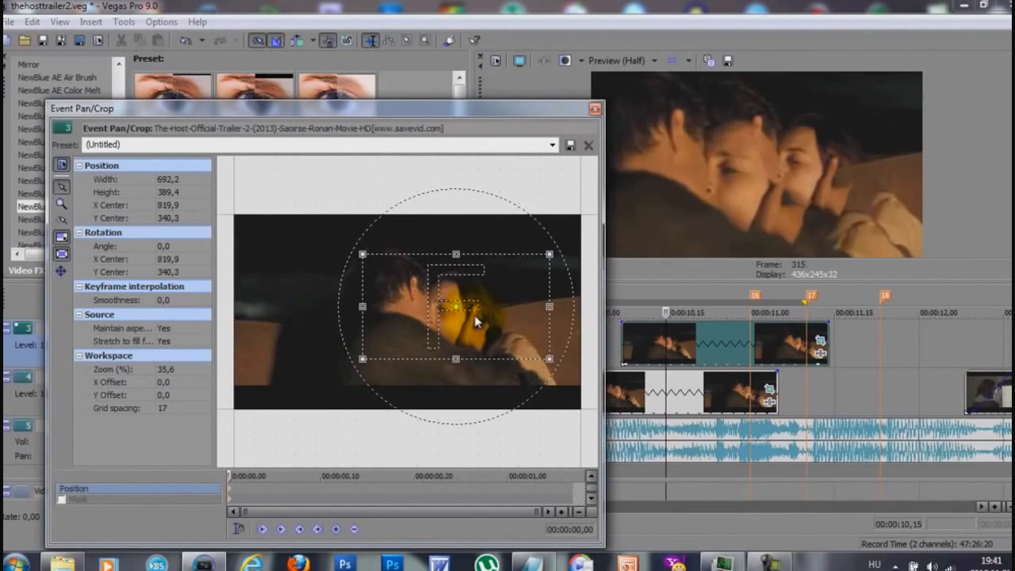
click(594, 111)
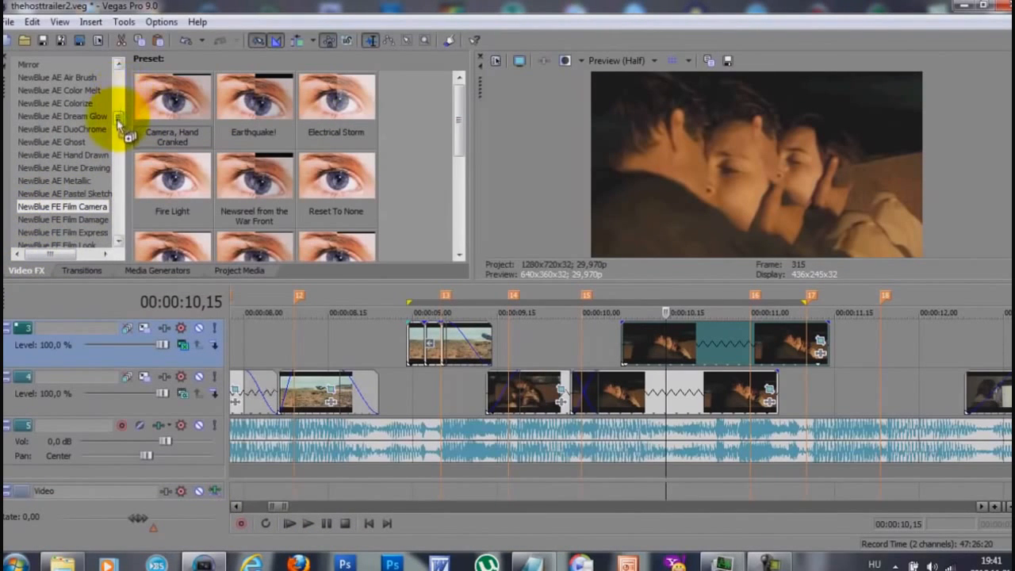
Apply the 100% Black and White effect to the kissing copy on track 3
drag(118, 121, 119, 81)
click(49, 77)
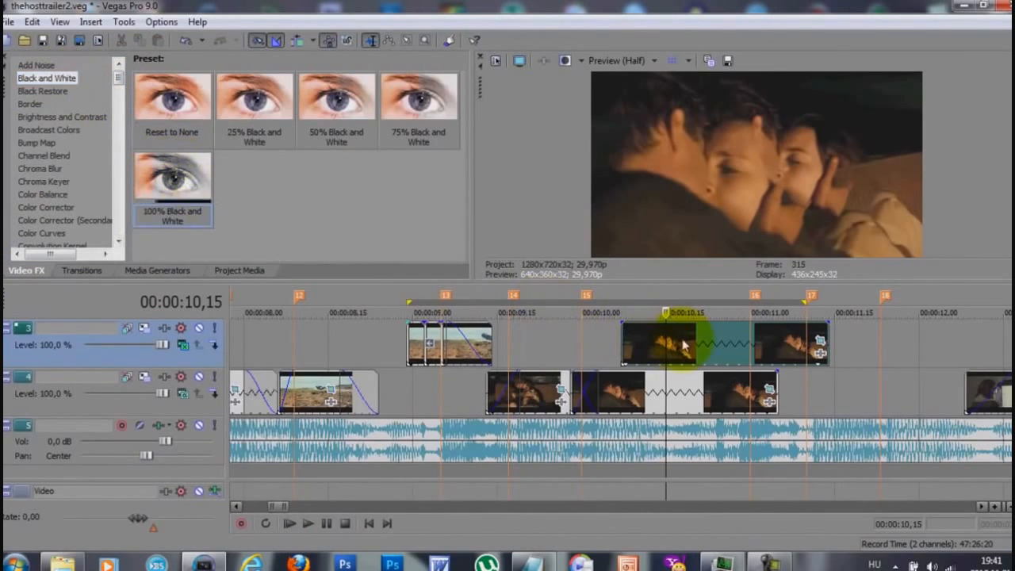
drag(684, 344, 683, 344)
click(450, 261)
Add the NewBlue ME Earthquake effect with the gvnfgf preset to the track 3 kissing copy and dismiss the registration notice
scroll(68, 223, down, 10)
click(70, 218)
scroll(68, 202, up, 1)
scroll(76, 174, down, 3)
click(77, 173)
scroll(347, 179, down, 3)
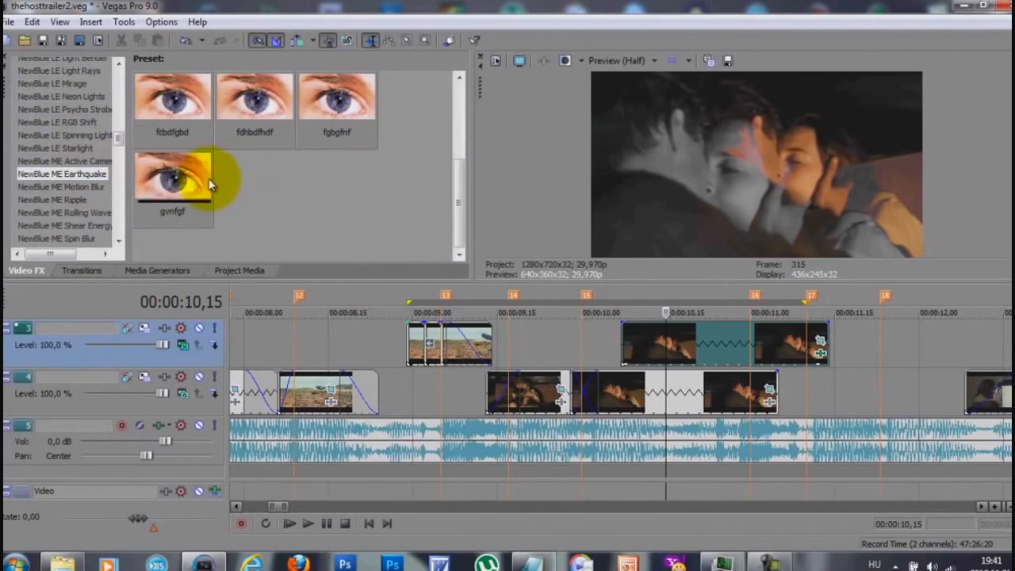
drag(179, 178, 748, 341)
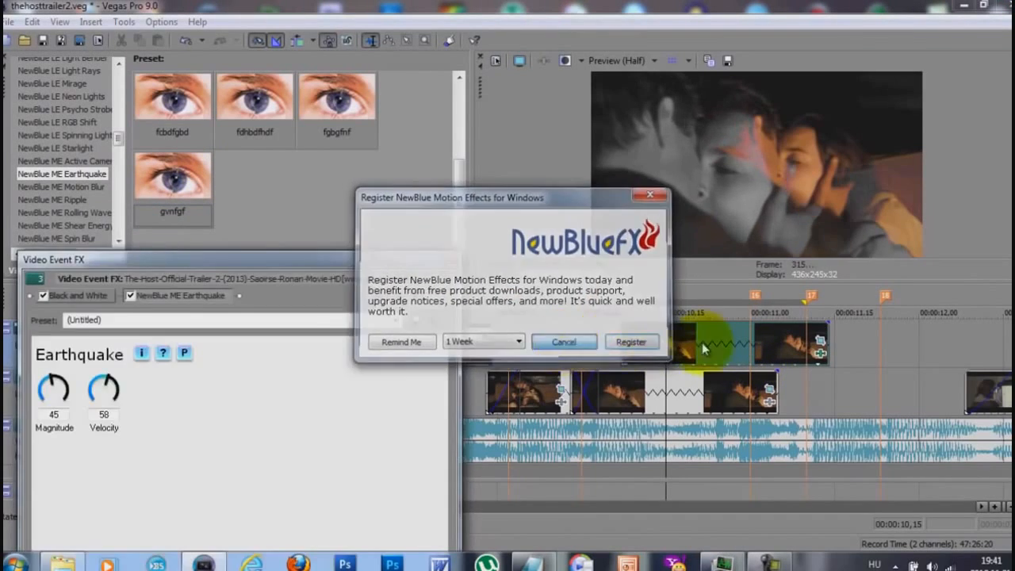
click(593, 345)
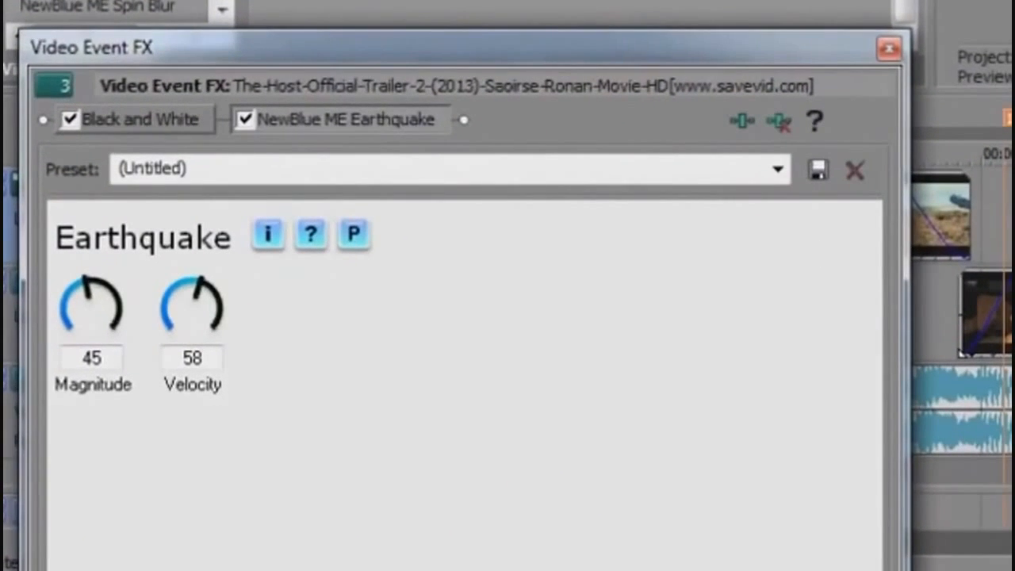
click(888, 51)
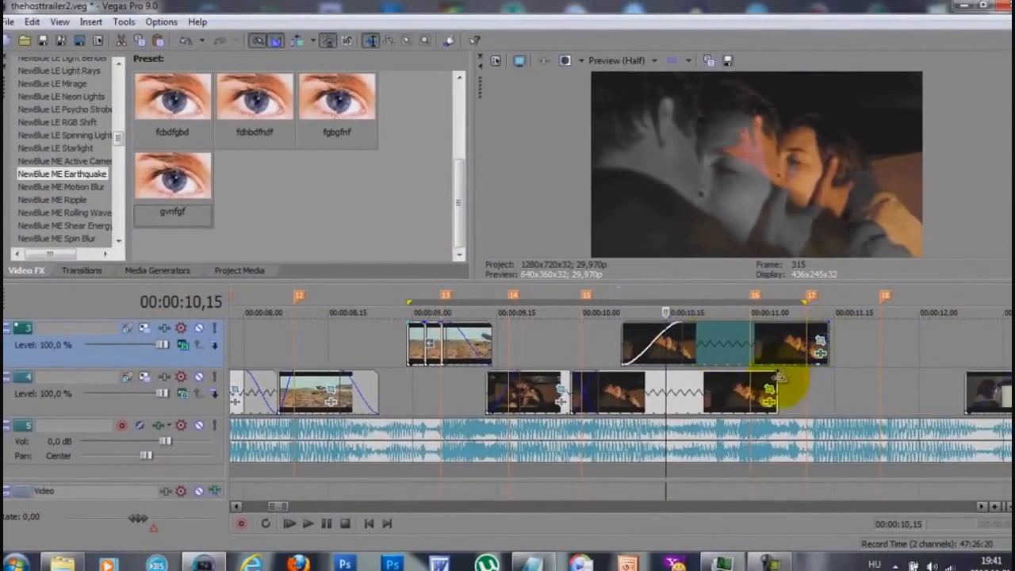
Shorten both close-up copies with fade-outs and keyframe the track 4 copy to zoom in to a width of 892,1 at its end
drag(779, 377, 773, 329)
click(679, 388)
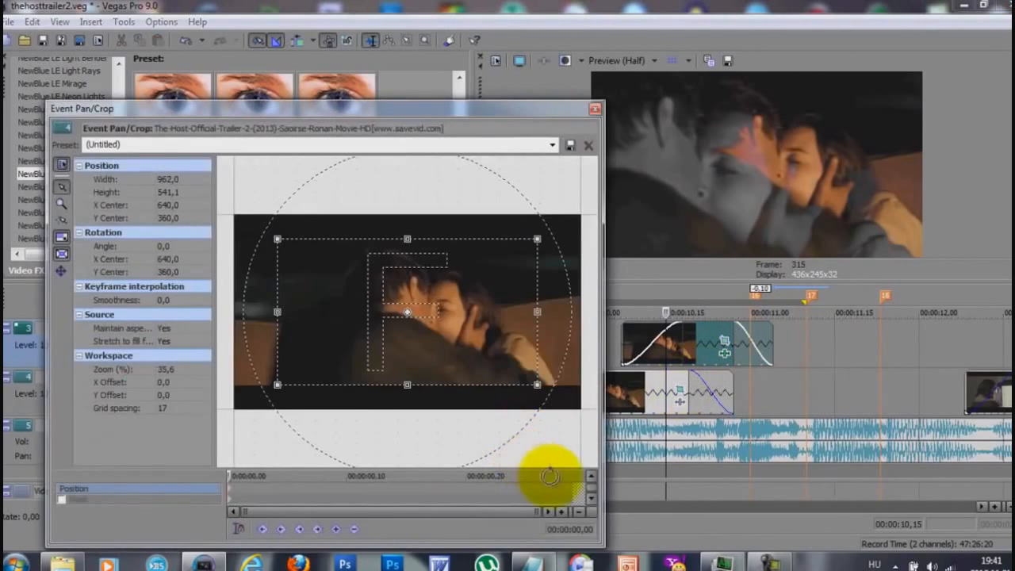
click(570, 485)
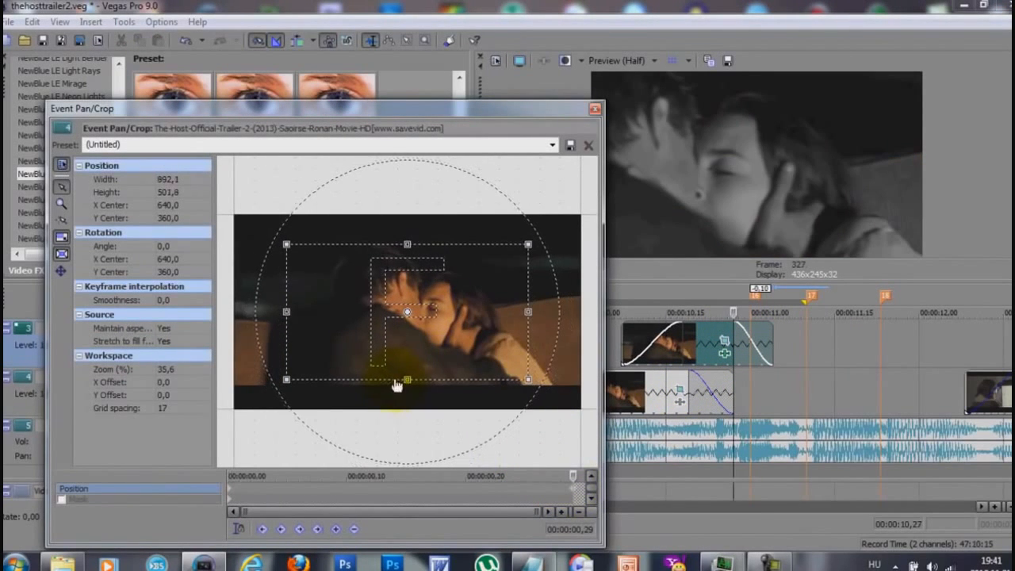
click(592, 113)
Keyframe a slow zoom on the wider couple clip, from a crop width of 862,1 at its start to 812,1 at 00:00:00,20
click(539, 383)
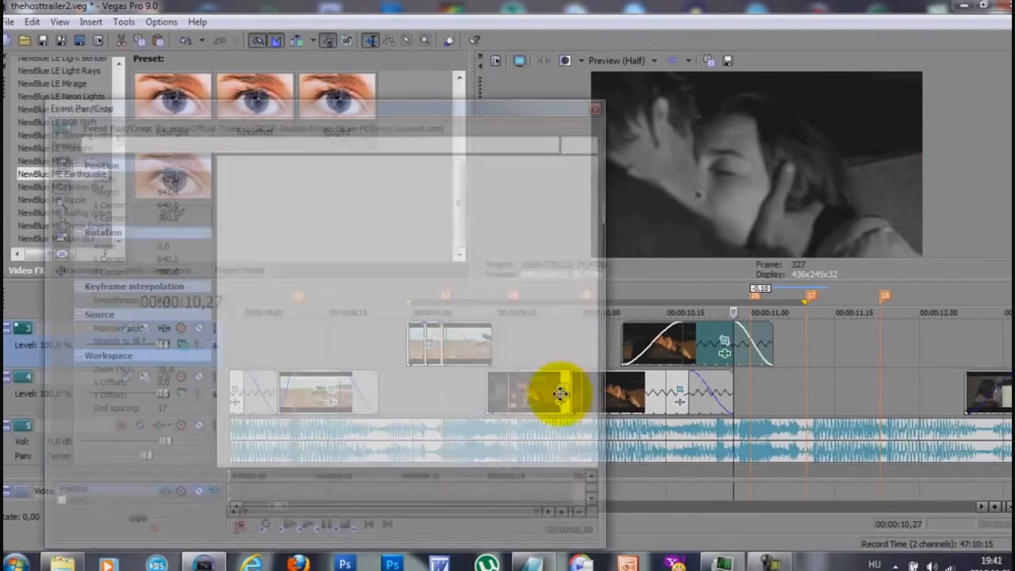
drag(426, 351, 414, 342)
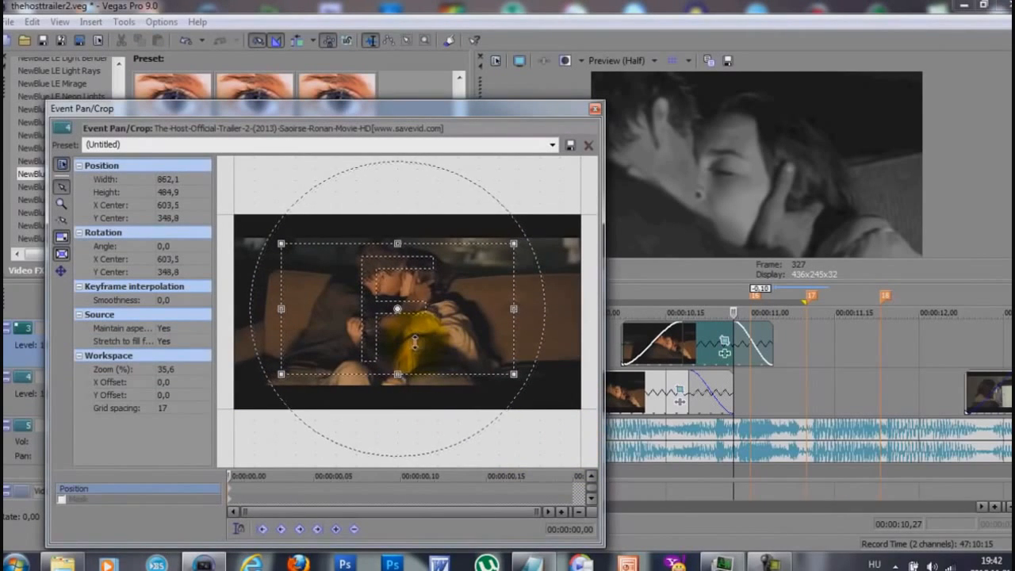
click(570, 489)
click(426, 384)
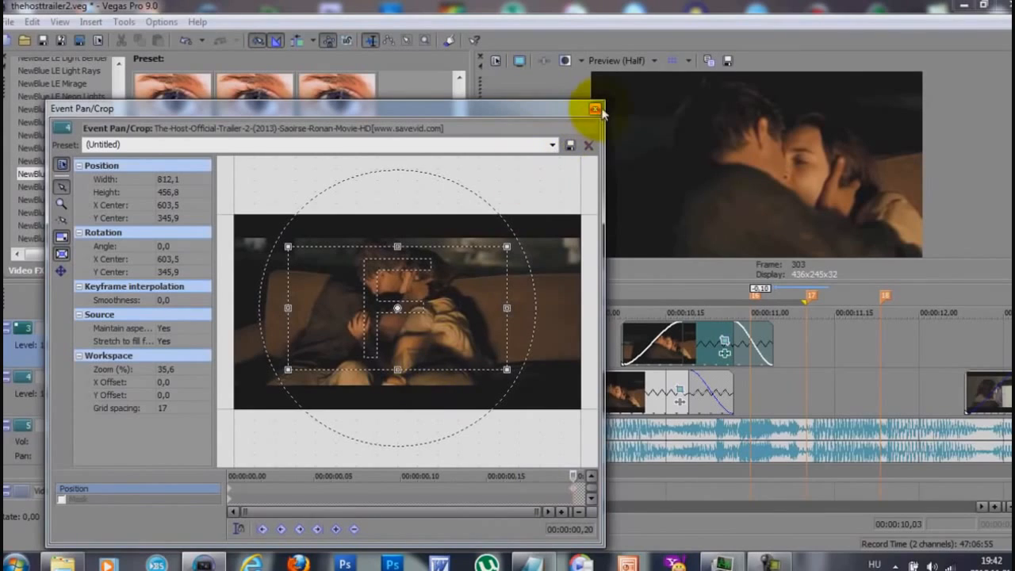
click(594, 108)
Play back the kissing section and lengthen the crossfade between the two couple clips on track 4 to 7 frames
drag(856, 375, 469, 375)
key(space)
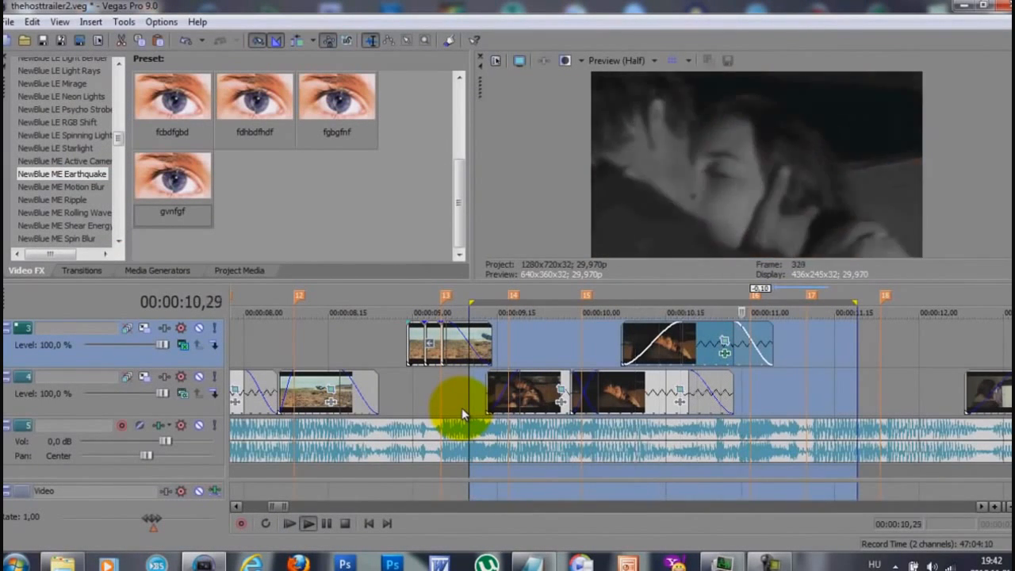
click(570, 343)
scroll(573, 341, up, 1)
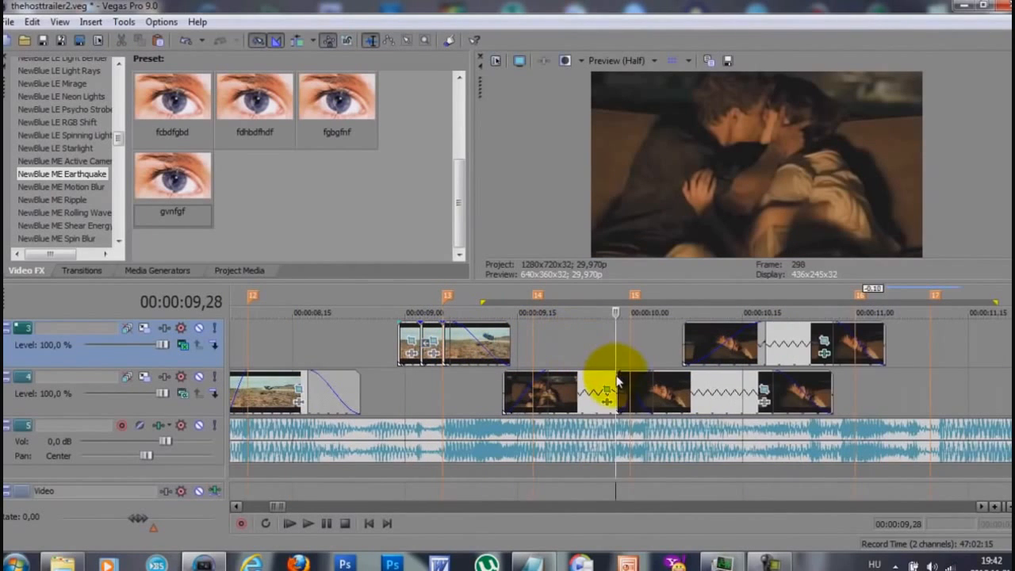
drag(615, 383, 603, 382)
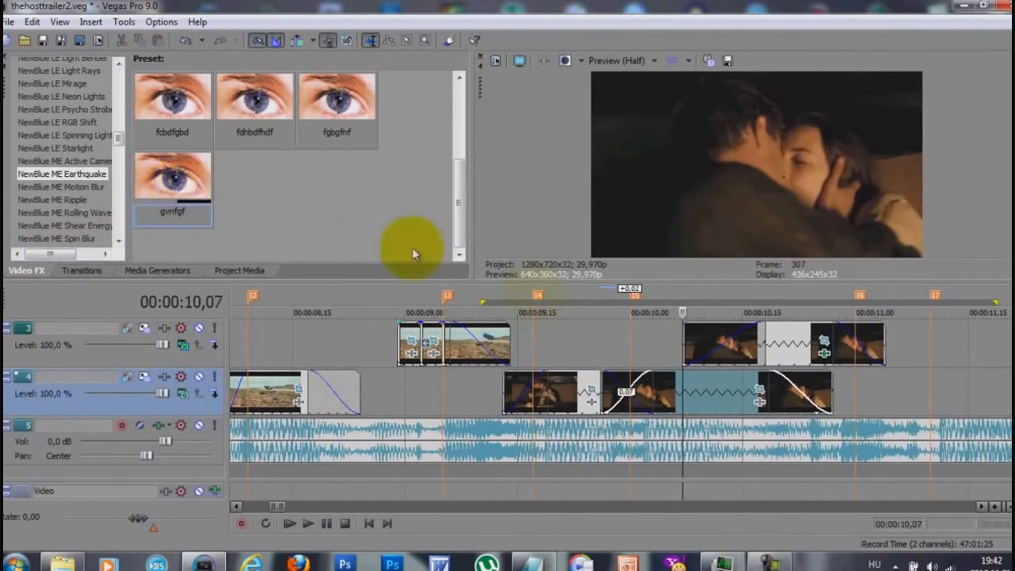
Apply the gvnfgf Earthquake preset to the track 4 close-up kiss, with velocity 27 and magnitude about 75
drag(364, 241, 708, 399)
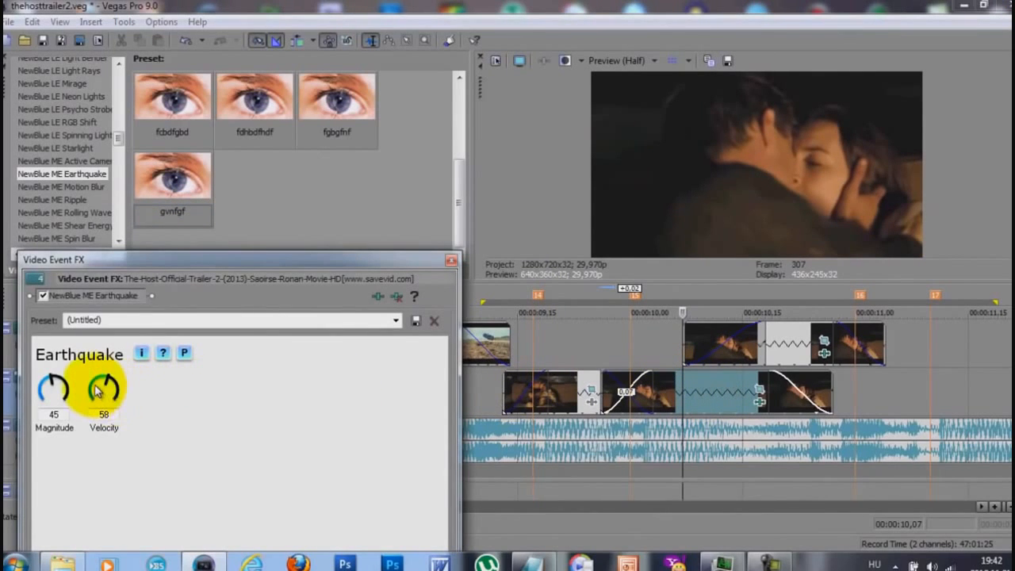
drag(96, 390, 77, 388)
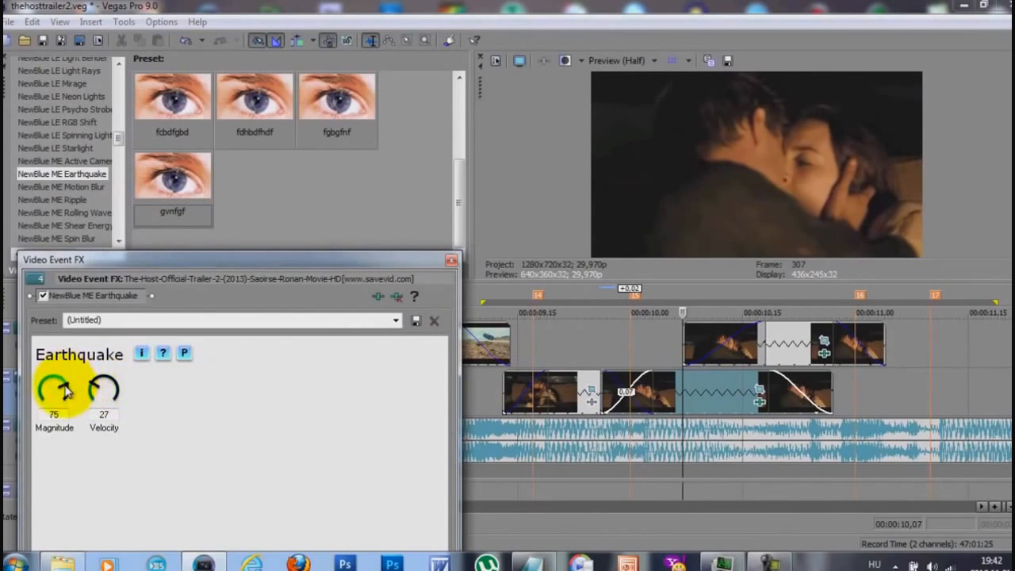
click(451, 260)
Play back the close-up kissing shots from around marker 15 to check the shake effect
click(666, 352)
key(space)
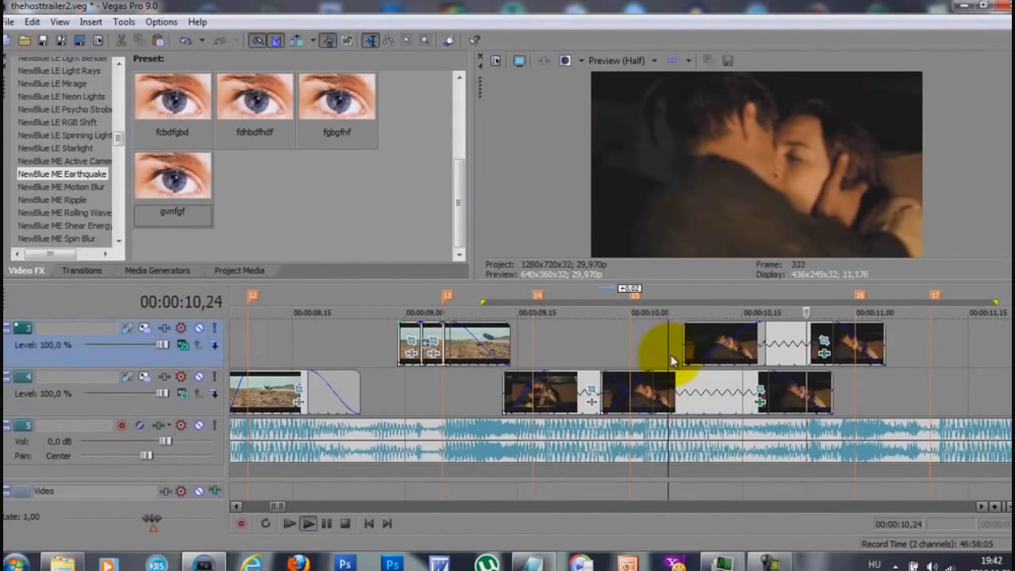
click(630, 356)
key(space)
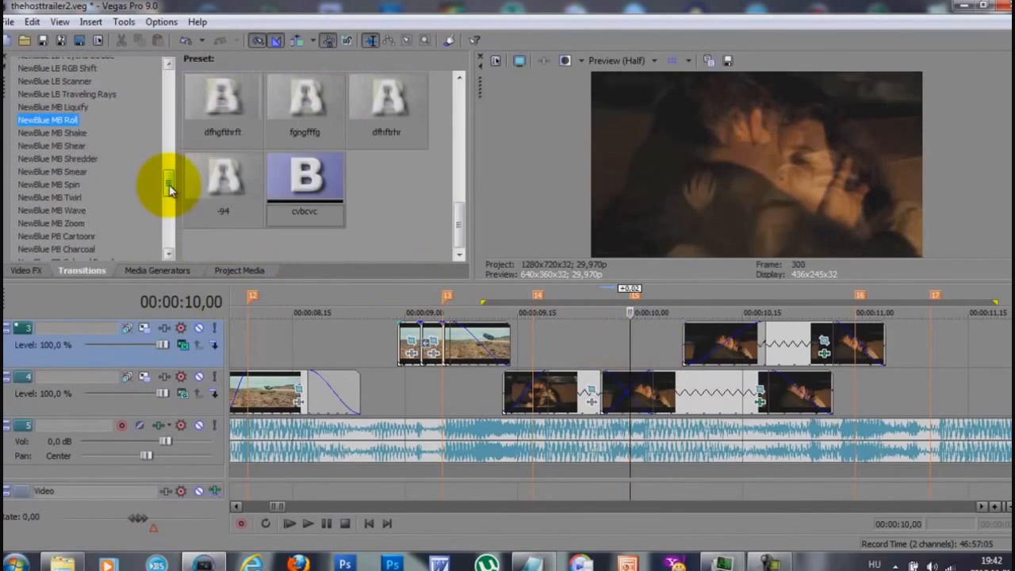
Apply the NewBlue MB Shake transition Big One to the crossfade between the two couple clips on track 4
click(56, 132)
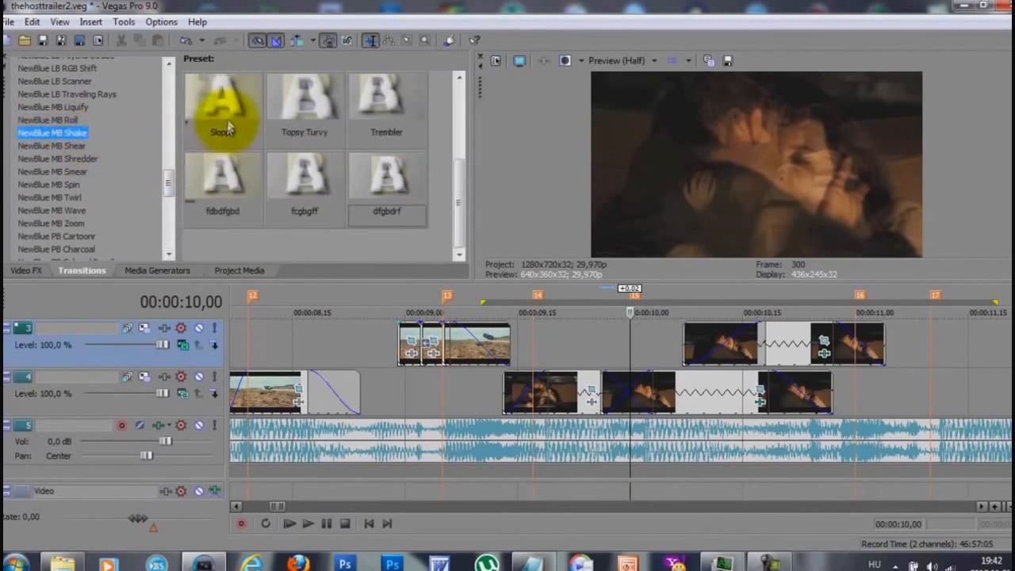
drag(229, 119, 674, 408)
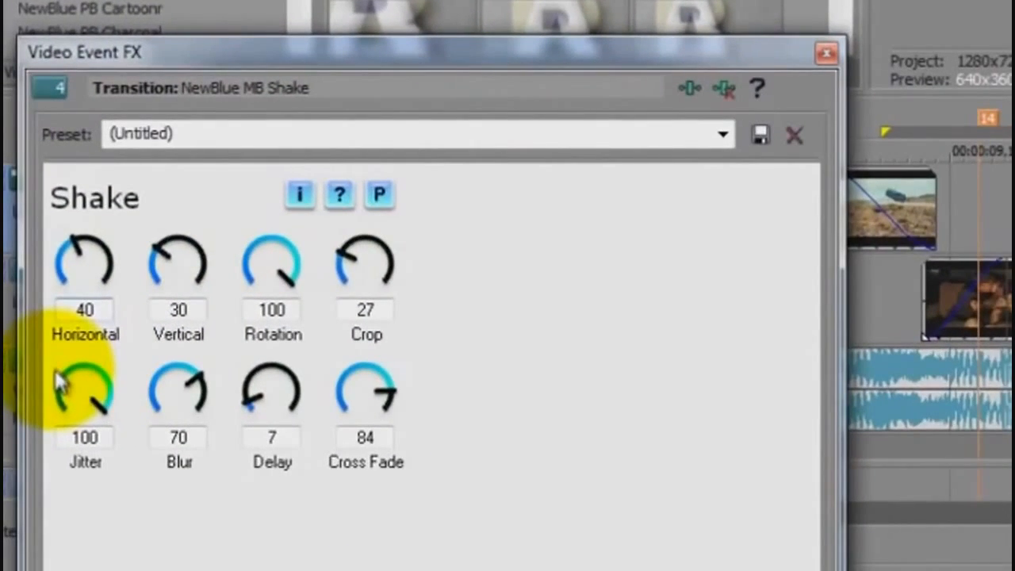
drag(62, 383, 202, 344)
click(826, 52)
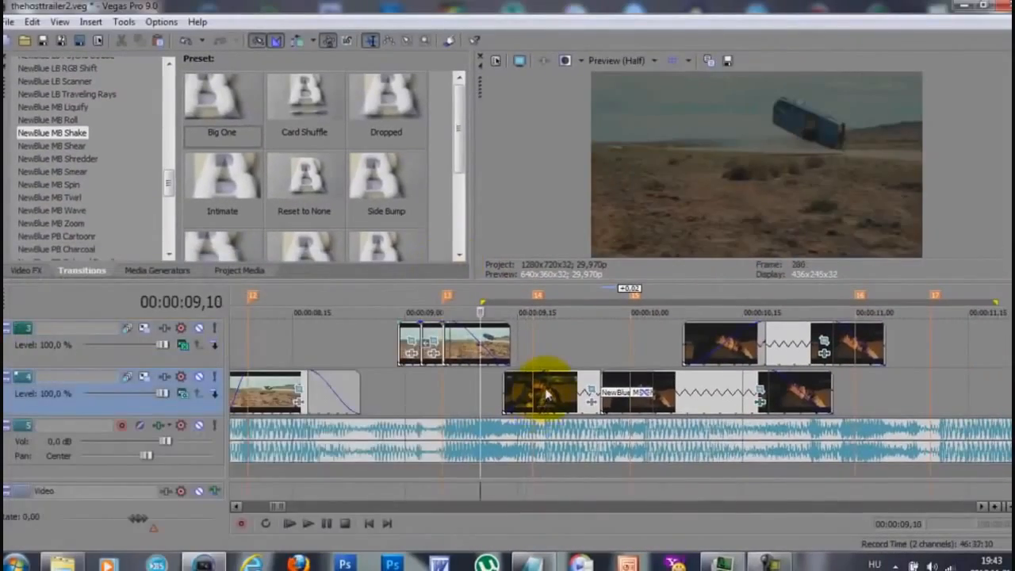
Apply the NewBlue MB Zoom transition Multiple Images to the fade-in of the wider couple clip on track 4
click(535, 394)
click(77, 223)
scroll(328, 222, down, 1)
drag(303, 184, 521, 379)
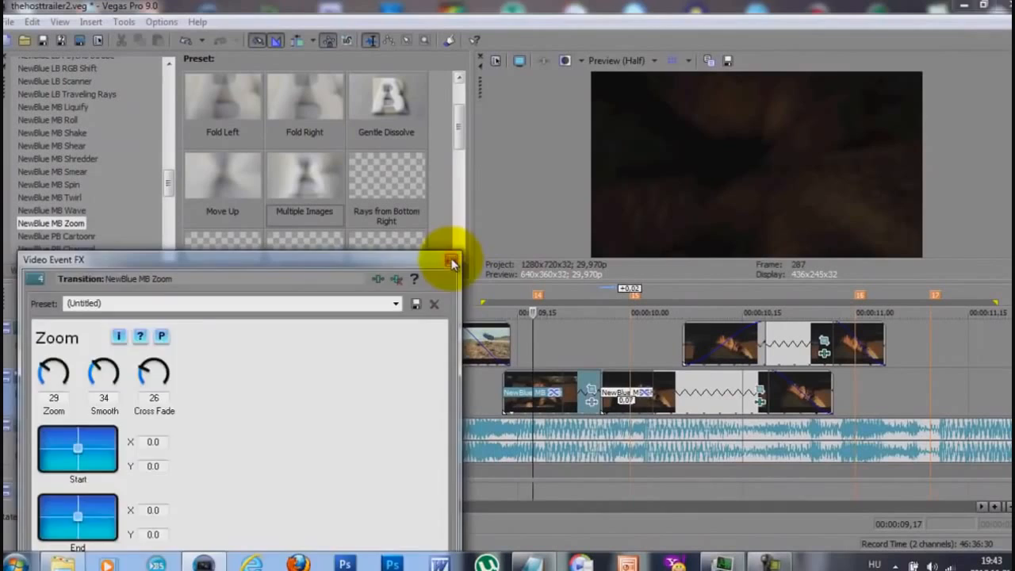
Play back the couple shots from around marker 14 to check the newly applied transitions
click(740, 100)
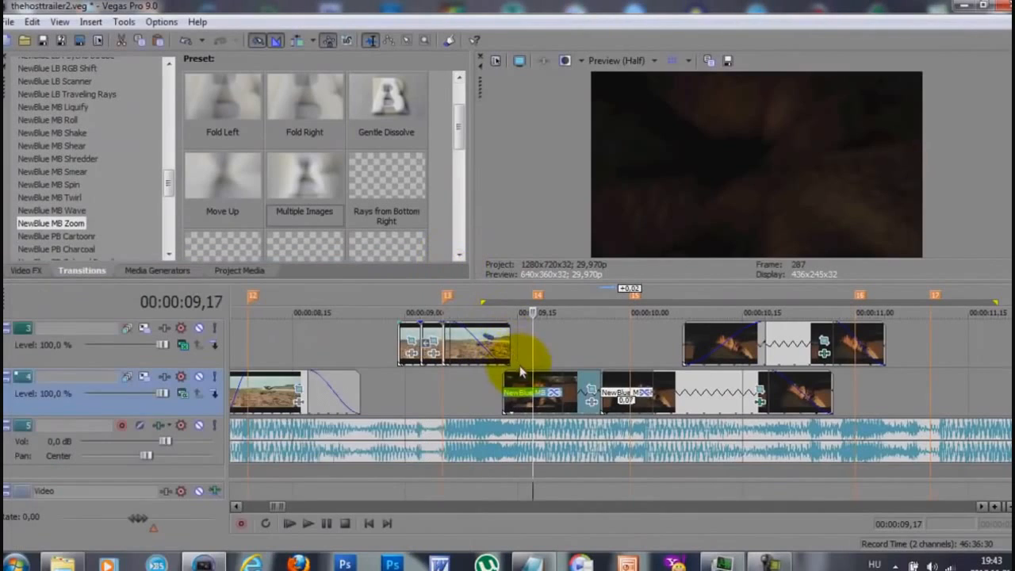
click(496, 370)
key(space)
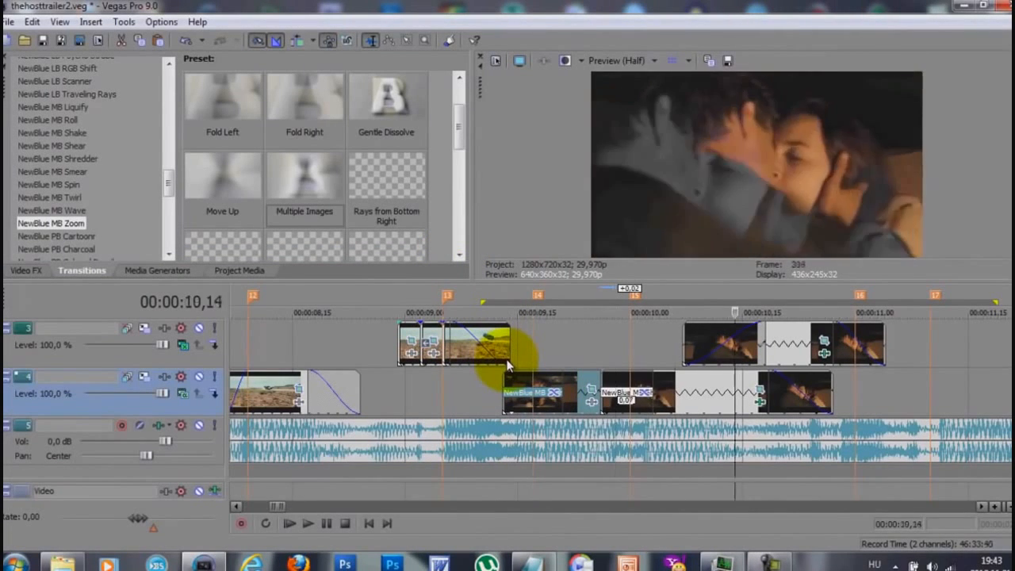
key(q)
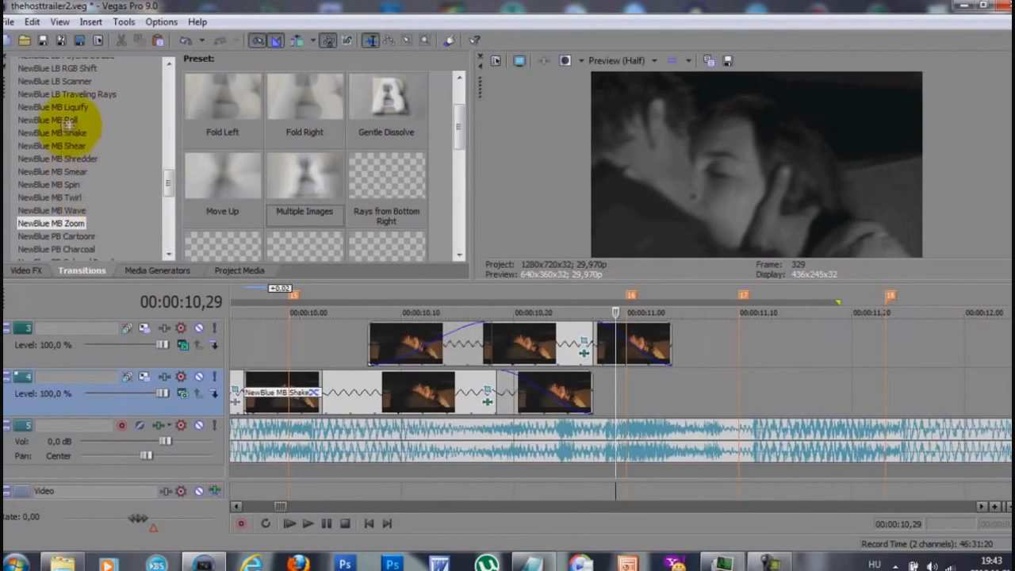
Apply the NewBlue MB Roll preset cvbcvc to the fade-out of the track 3 couple clip, and extend the clip's end and transition
click(68, 121)
drag(635, 344, 633, 346)
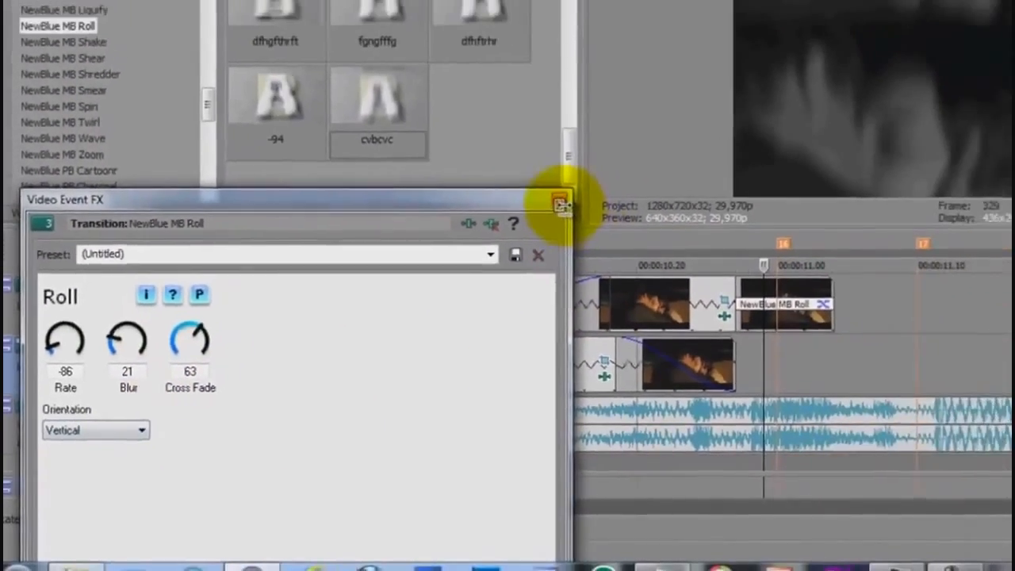
click(771, 81)
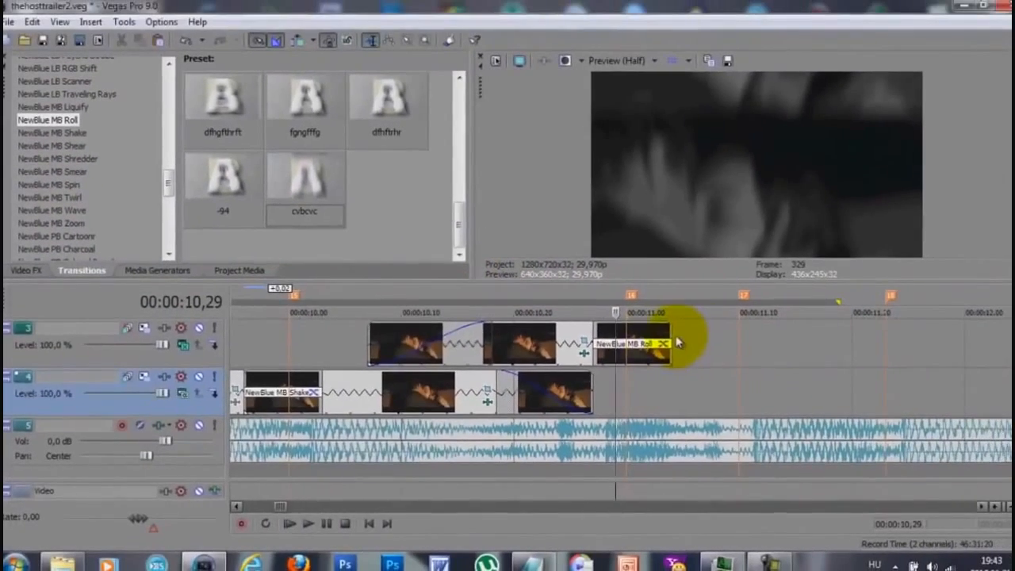
drag(680, 332, 703, 332)
drag(613, 327, 581, 340)
Loop-play the region around the couple clips between markers 15 and 18 to check the roll transition
drag(816, 365, 336, 348)
click(356, 347)
key(space)
key(Right)
key(Right)
key(Right)
key(Right)
key(Right)
key(Right)
key(Right)
key(Right)
key(Right)
key(Right)
key(Right)
key(Right)
key(Right)
key(Right)
key(Right)
key(Right)
key(Right)
key(Right)
key(Right)
key(Right)
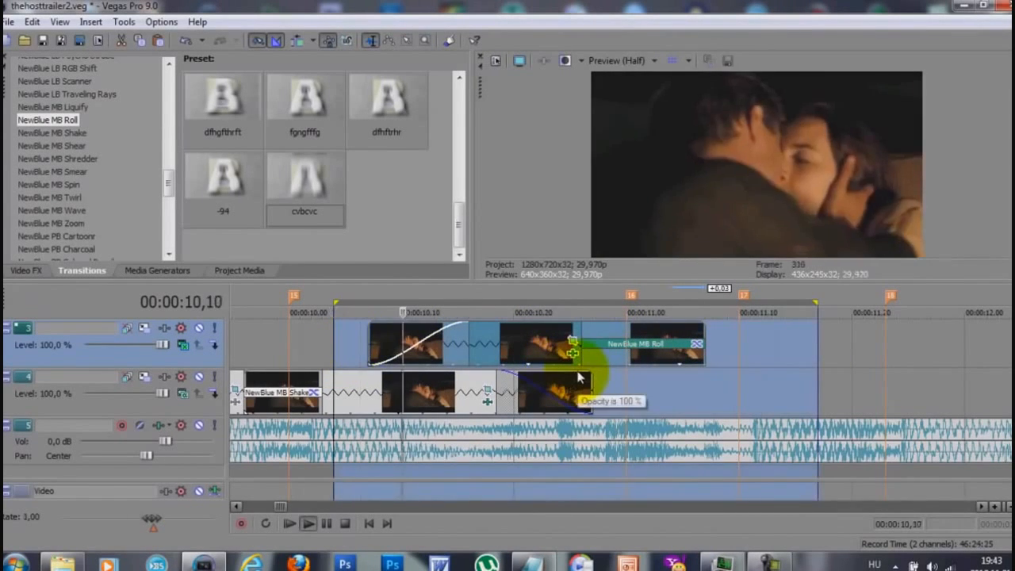
key(space)
Start the track 3 couple clip slightly earlier and shorten its fade-in
mouse_move(369, 344)
mouse_down()
mouse_move(345, 344)
mouse_move(359, 344)
mouse_up()
drag(465, 350, 431, 350)
drag(670, 335, 706, 344)
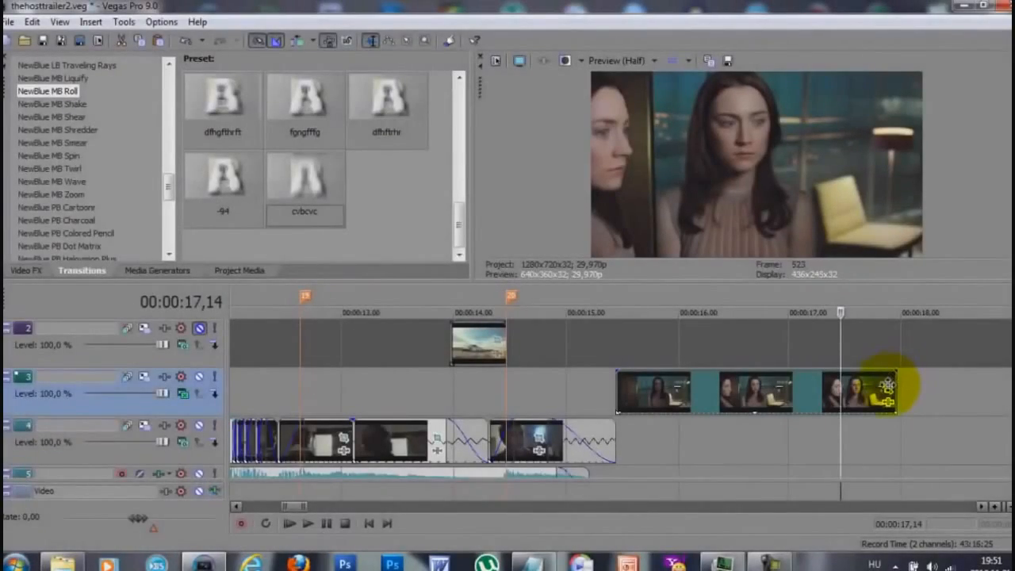
Reframe the mirrored-woman clip on track 3 in Event Pan/Crop by shifting the crop frame toward the picture's left side
click(886, 386)
drag(341, 339, 303, 341)
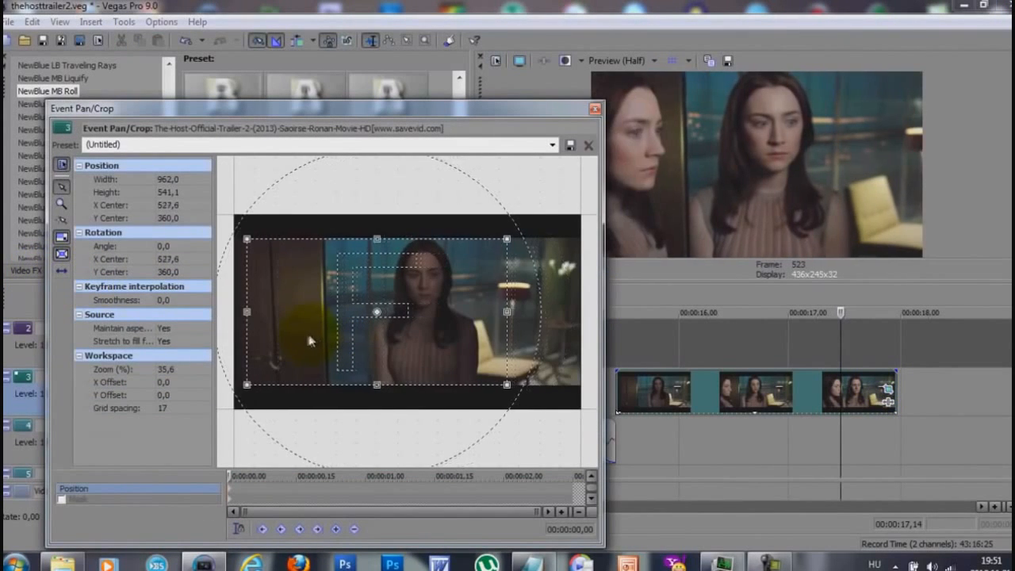
click(594, 110)
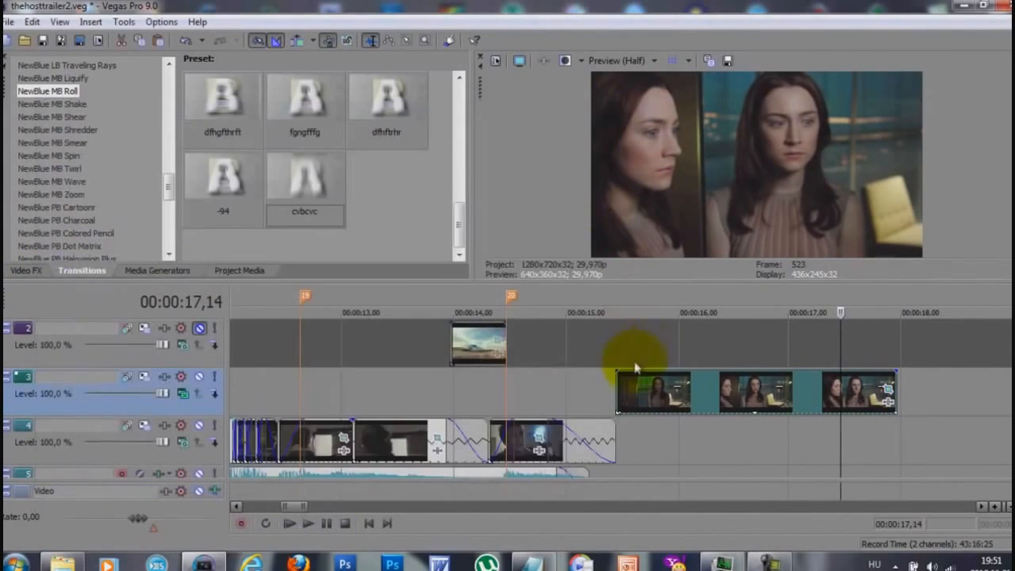
Trim the start of the mirrored-woman clip on track 3 to 00:00:15,26
key(alt+Right)
key(alt+Right)
key(alt+Right)
key(alt+Right)
key(alt+Right)
key(alt+Right)
key(alt+Right)
key(alt+Right)
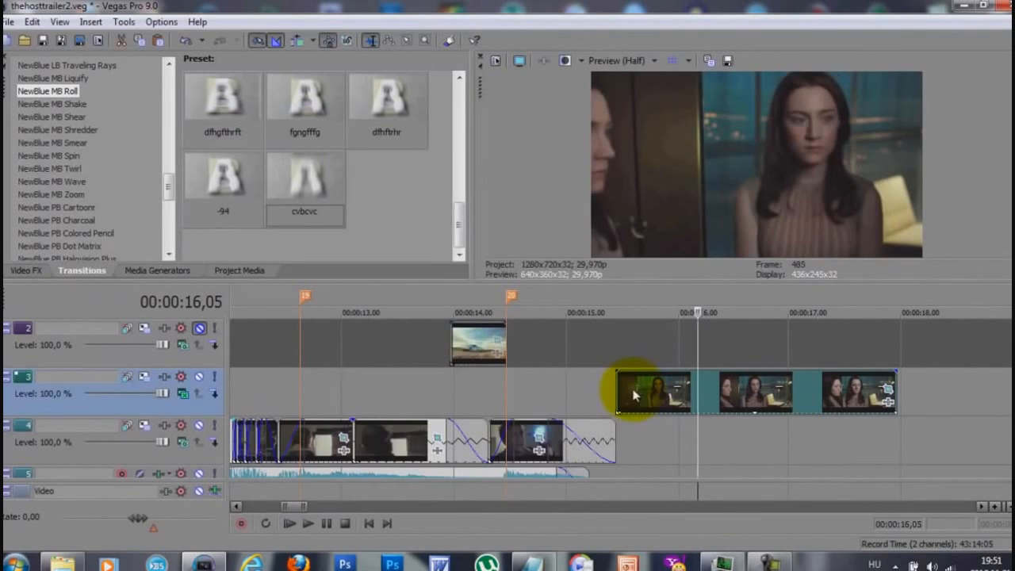
drag(608, 390, 666, 390)
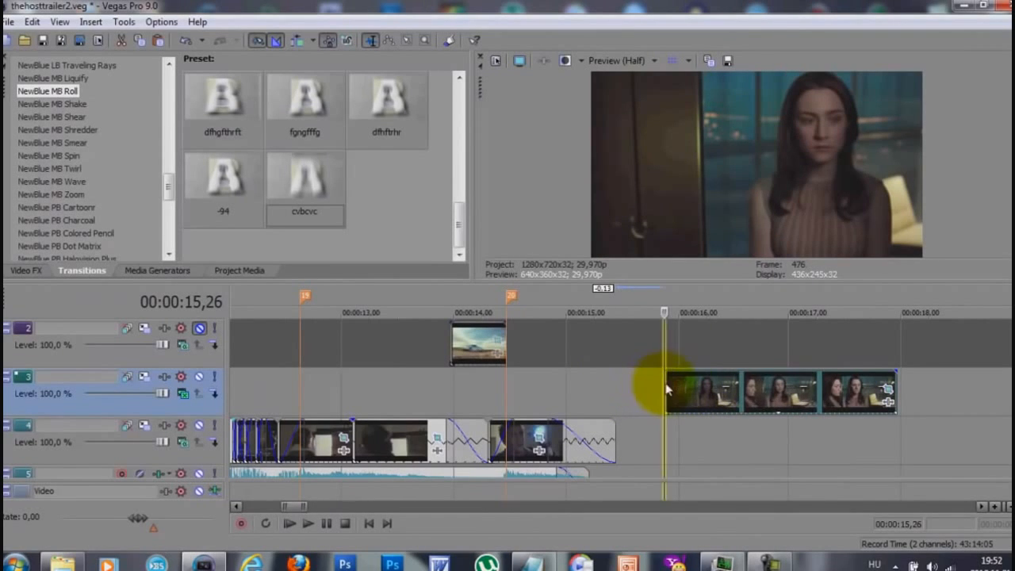
Split the mirrored-woman clip at 00:00:17,04 and move its first piece to marker 13 on track 3
key(space)
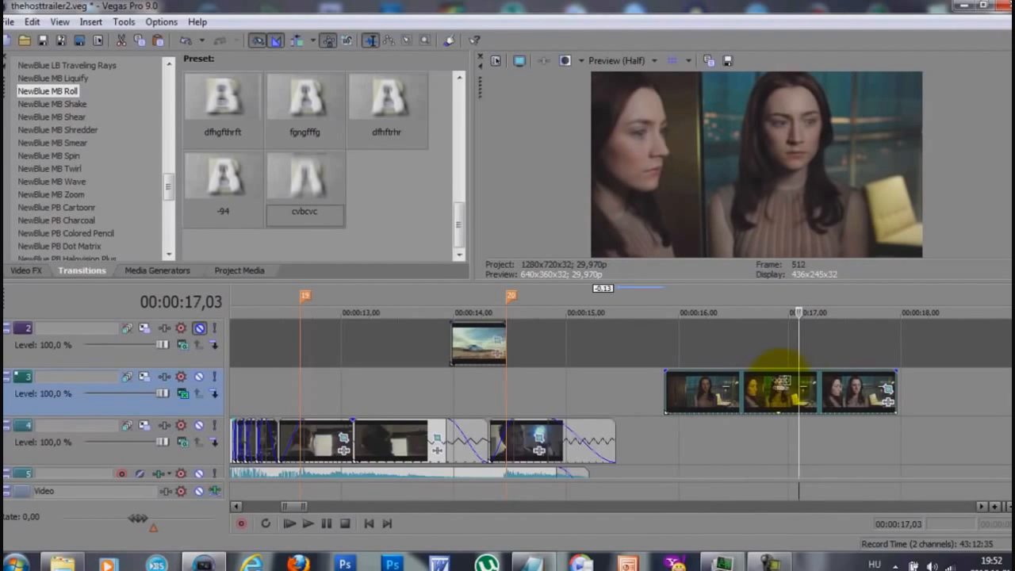
key(s)
drag(666, 388, 460, 388)
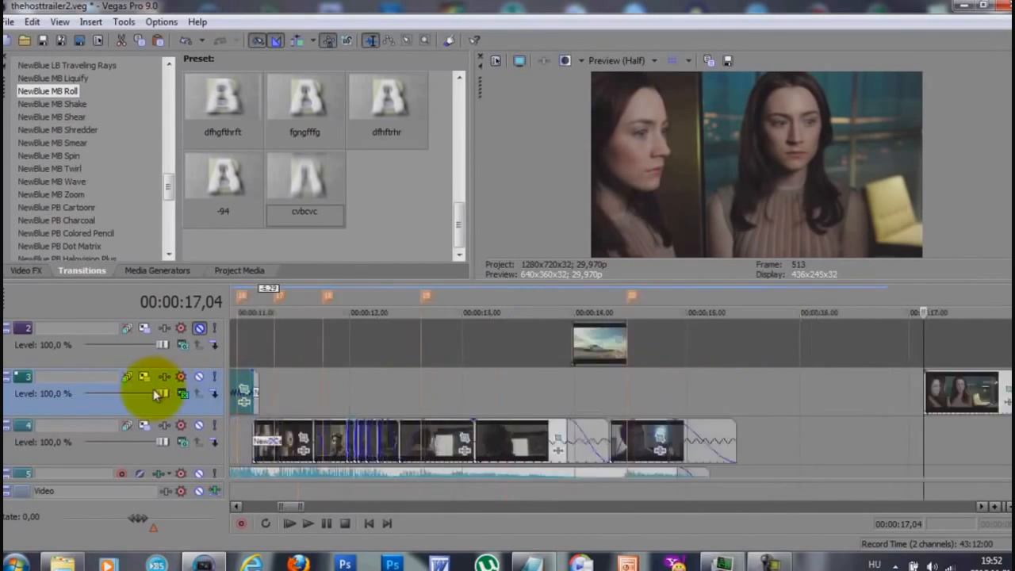
drag(180, 391, 555, 391)
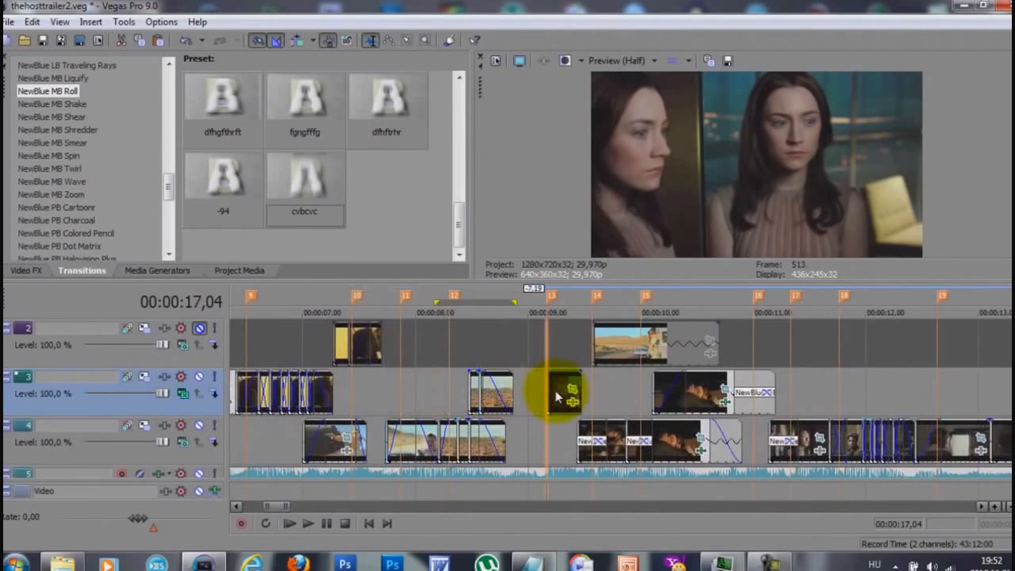
click(553, 391)
scroll(944, 390, down, 2)
scroll(944, 388, down, 2)
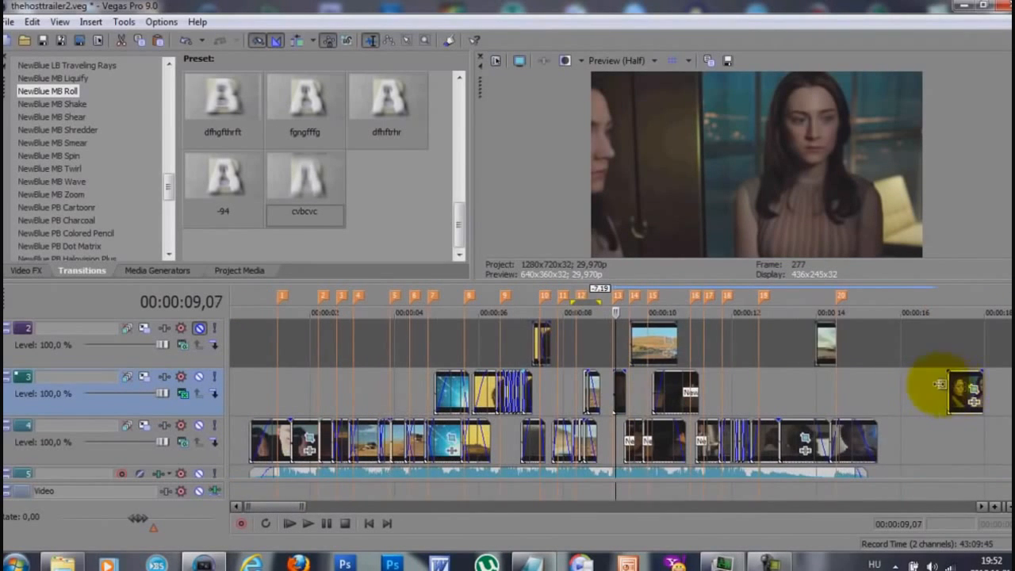
Place the second mirrored-woman piece on track 2 near marker 12, and move the first piece onto track 4 before the couple clips
click(584, 357)
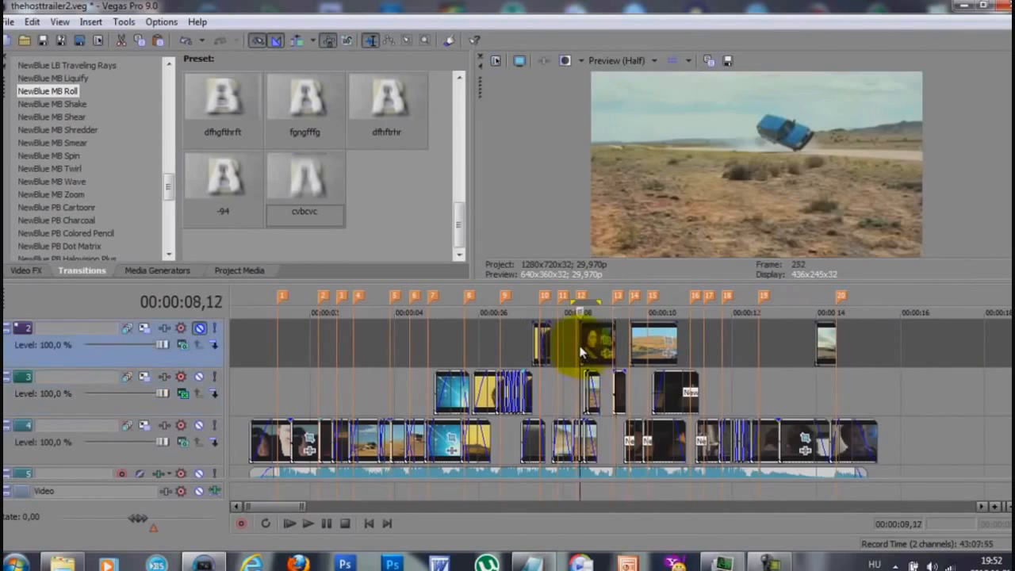
scroll(562, 370, up, 4)
click(705, 402)
scroll(703, 403, up, 4)
drag(666, 406, 529, 448)
Split the mirrored-woman piece on track 2 and place one part directly after the first piece on track 4
click(403, 345)
key(s)
drag(293, 353, 621, 400)
drag(746, 387, 752, 387)
Loop-play the region from 00:00:08,24 past marker 14 to check the mirrored-woman clips against the music
click(557, 428)
scroll(559, 430, up, 1)
click(696, 400)
scroll(703, 396, down, 1)
drag(480, 302, 943, 302)
drag(808, 390, 793, 441)
key(space)
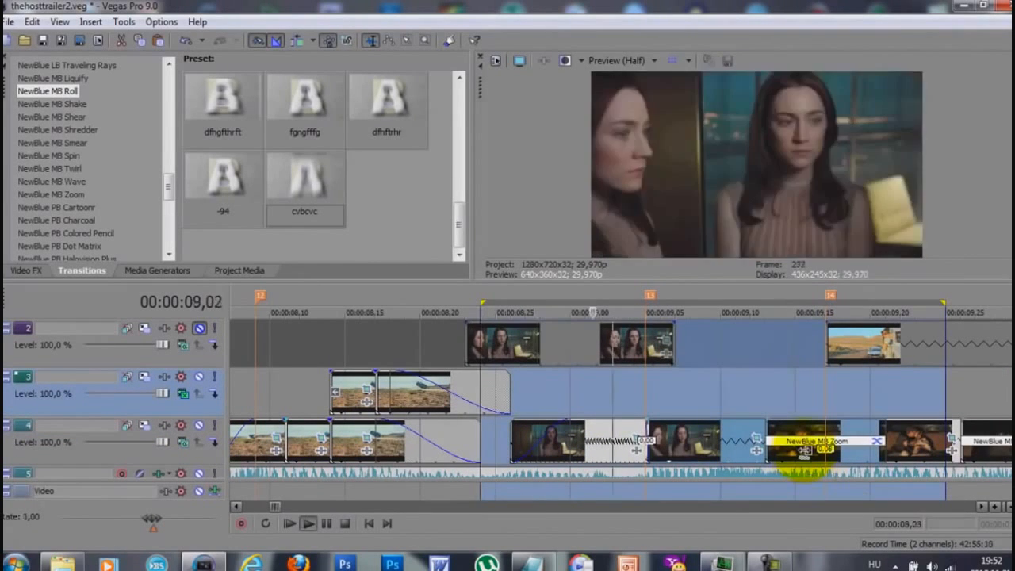
Add a fade-in to the first mirrored-woman clip on track 4 and lower the NewBlue MB Zoom transition's Zoom to 11
drag(511, 441, 562, 439)
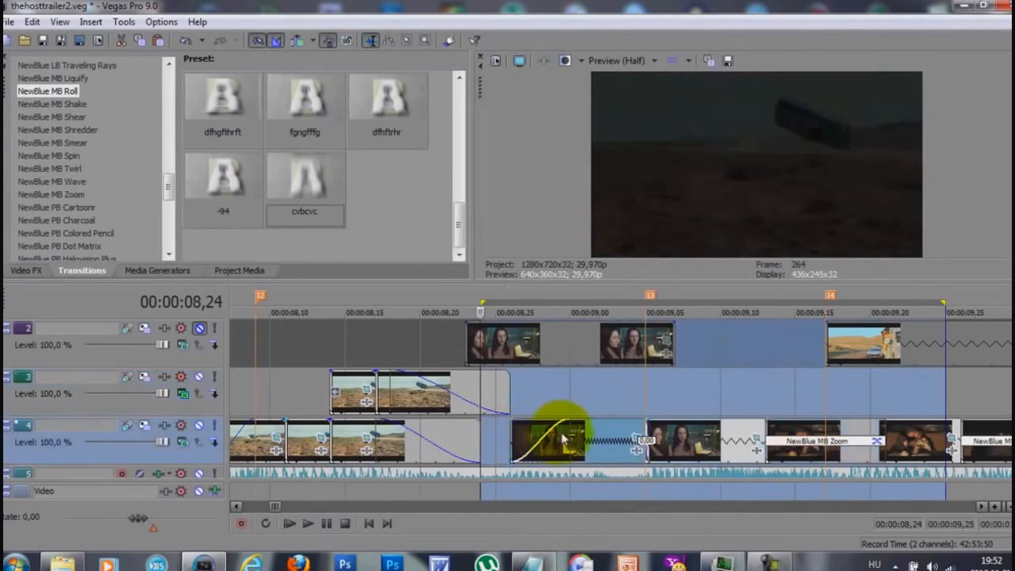
click(870, 440)
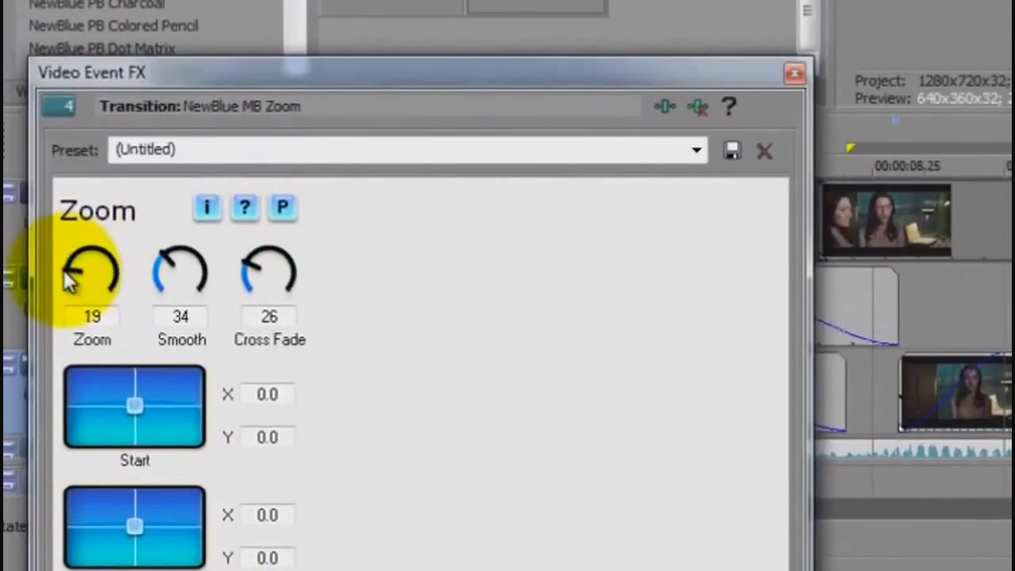
click(84, 283)
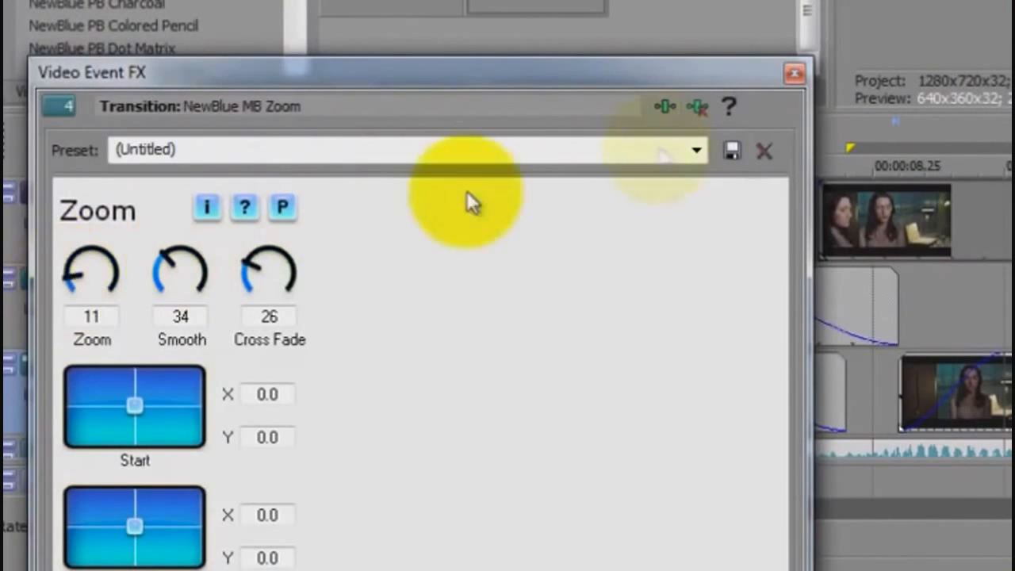
click(802, 74)
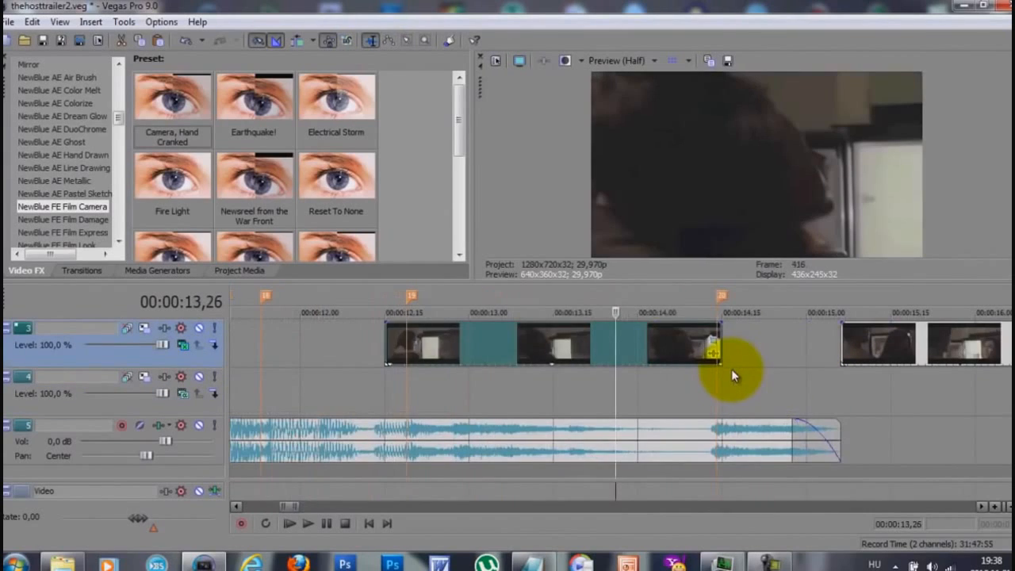
Move the silhouette clip from track 3 to track 4 so that it ends at marker 20, and play it back
drag(731, 369, 824, 392)
click(474, 352)
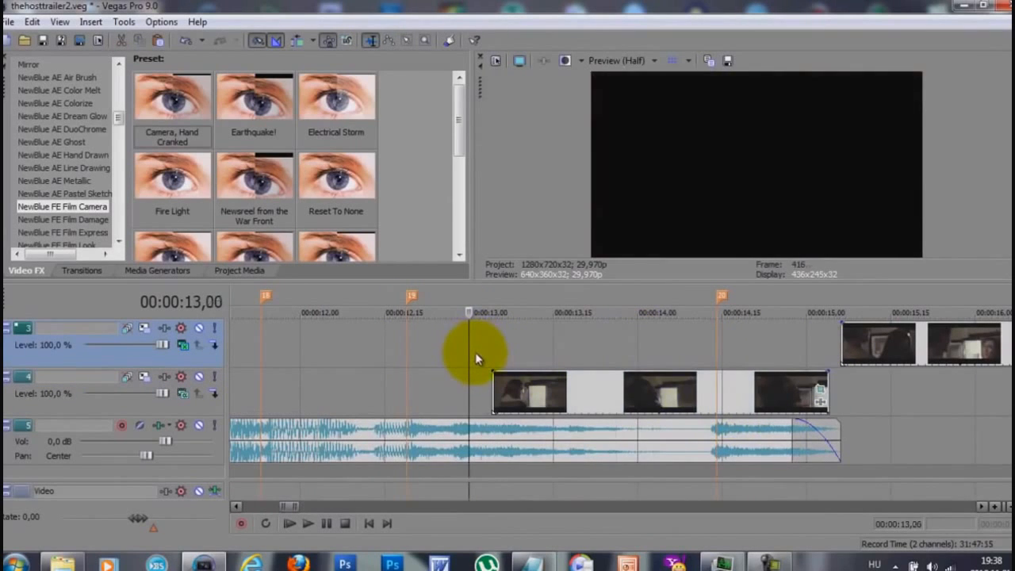
key(space)
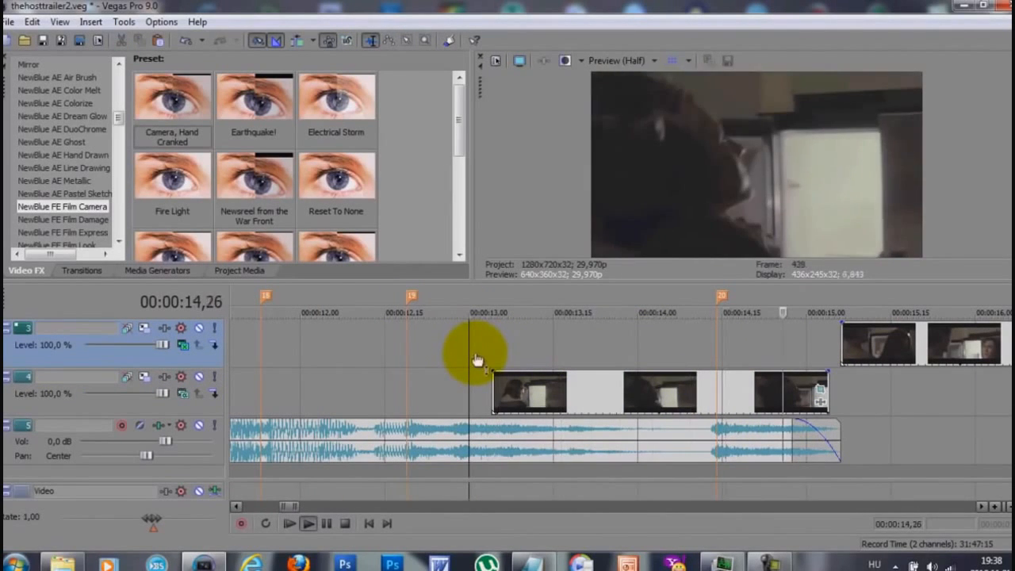
key(space)
drag(639, 394, 475, 392)
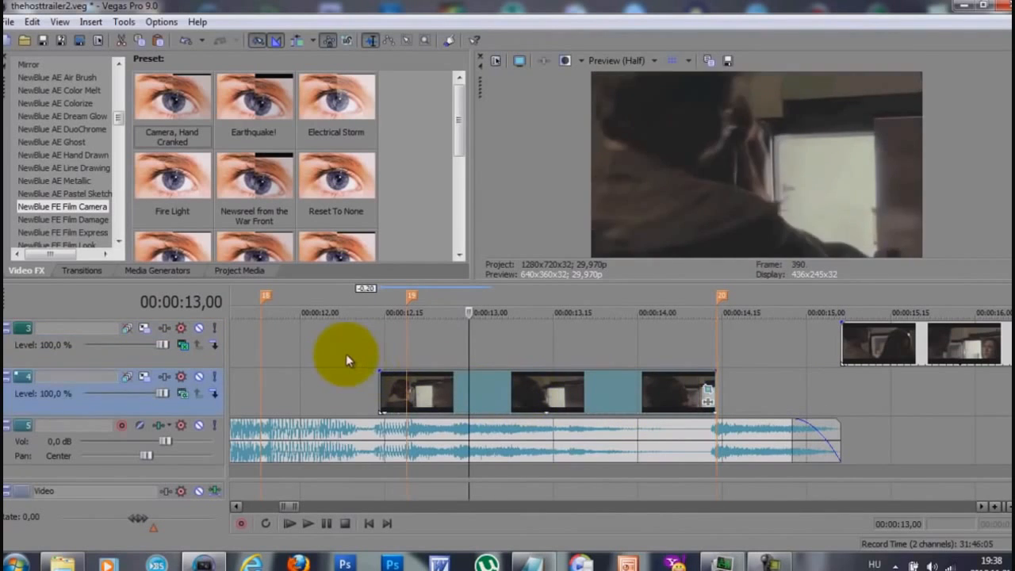
click(346, 353)
key(space)
key(space)
Shift the silhouette clip on track 4 a little earlier and play back its end against the music
click(428, 354)
drag(428, 354, 468, 351)
drag(485, 391, 397, 384)
click(554, 353)
key(space)
scroll(753, 391, down, 1)
key(space)
Place the flashlight clip on track 4 after the silhouette clip, and push the remaining track 3 clip later by 1.04
drag(959, 354, 612, 387)
click(603, 357)
scroll(604, 360, up, 2)
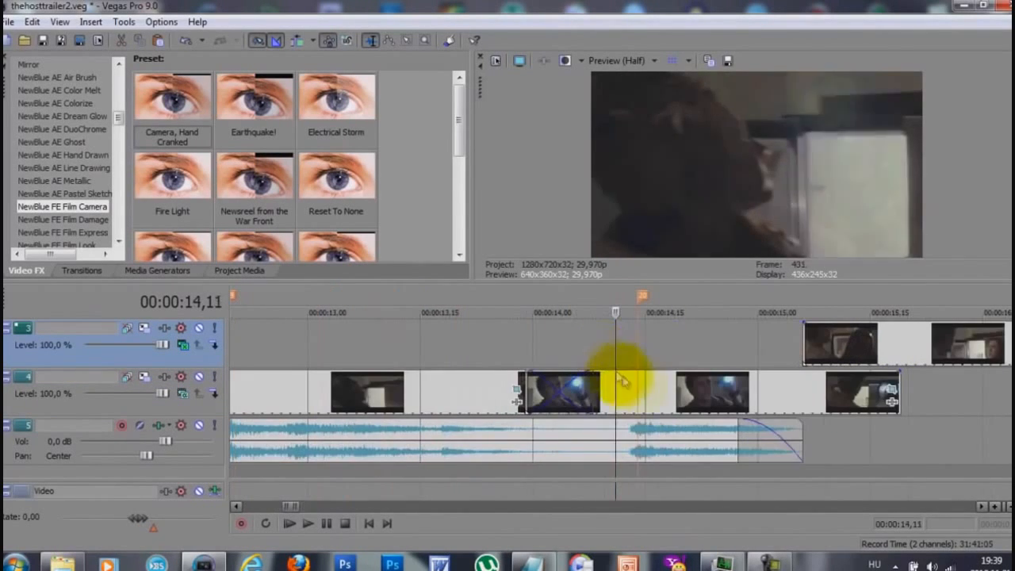
key(space)
key(space)
drag(867, 339, 1011, 336)
key(space)
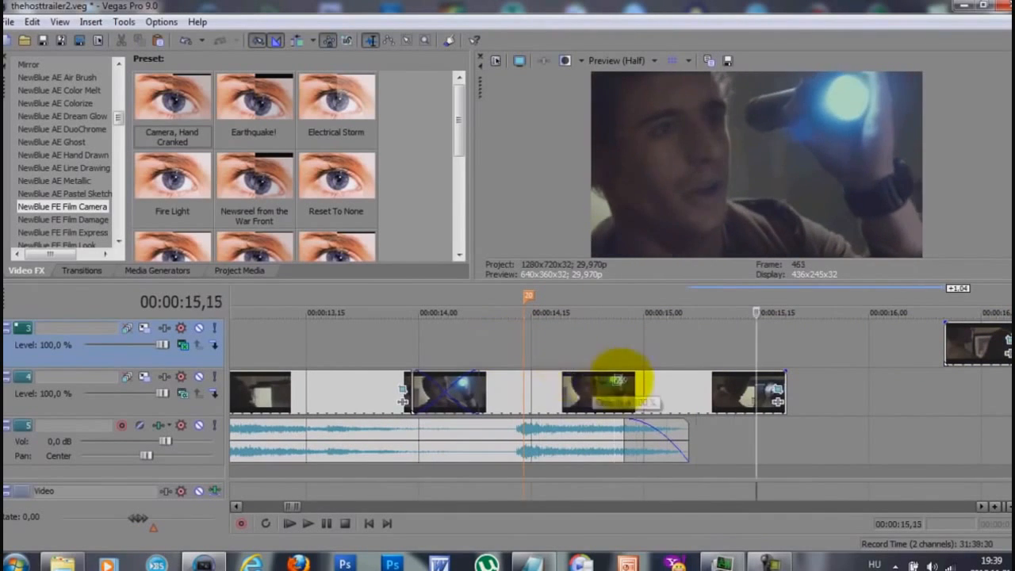
Shorten the flashlight clip on track 4, fade it in and out, and add a fade-out to the preceding silhouette clip
click(568, 383)
drag(783, 389, 509, 396)
click(420, 345)
drag(604, 390, 597, 393)
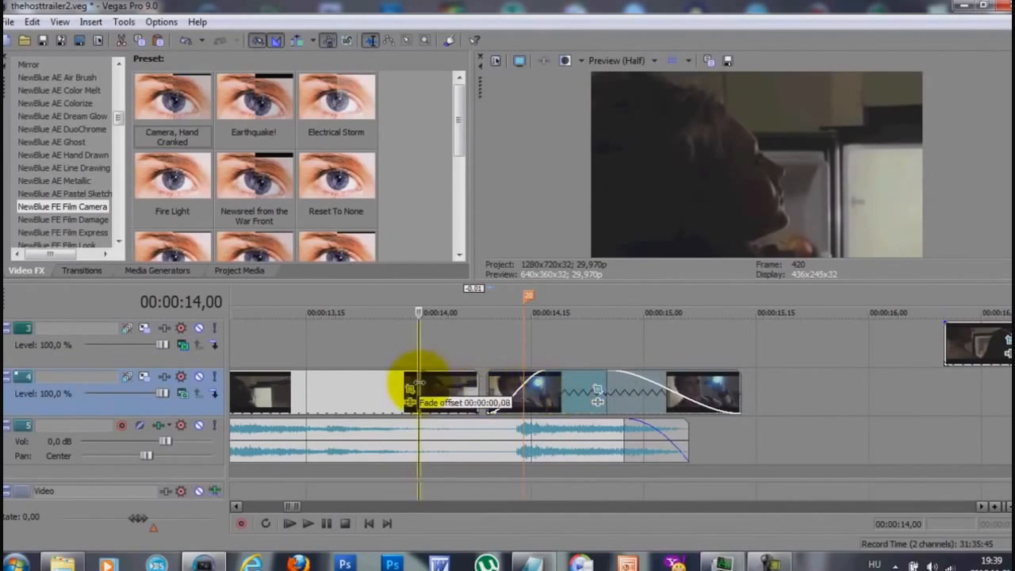
click(454, 361)
Loop-play the silhouette and flashlight clips through the end of the music to check their fades
scroll(453, 362, down, 2)
drag(392, 357, 767, 393)
key(space)
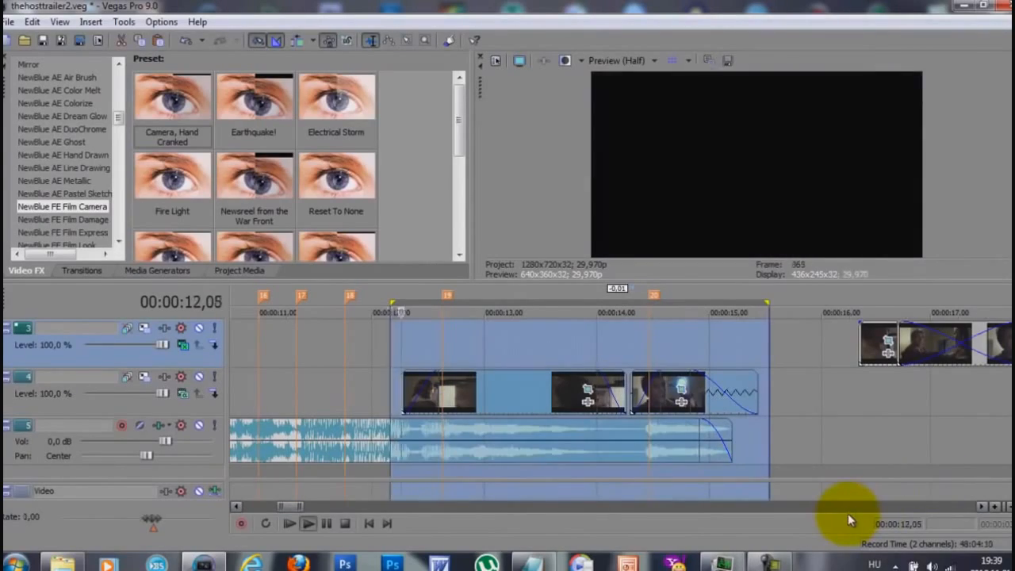
key(space)
key(space)
Crop the two-men clip on track 3 to a 592,3 by 333,2 frame around the taller man
click(481, 400)
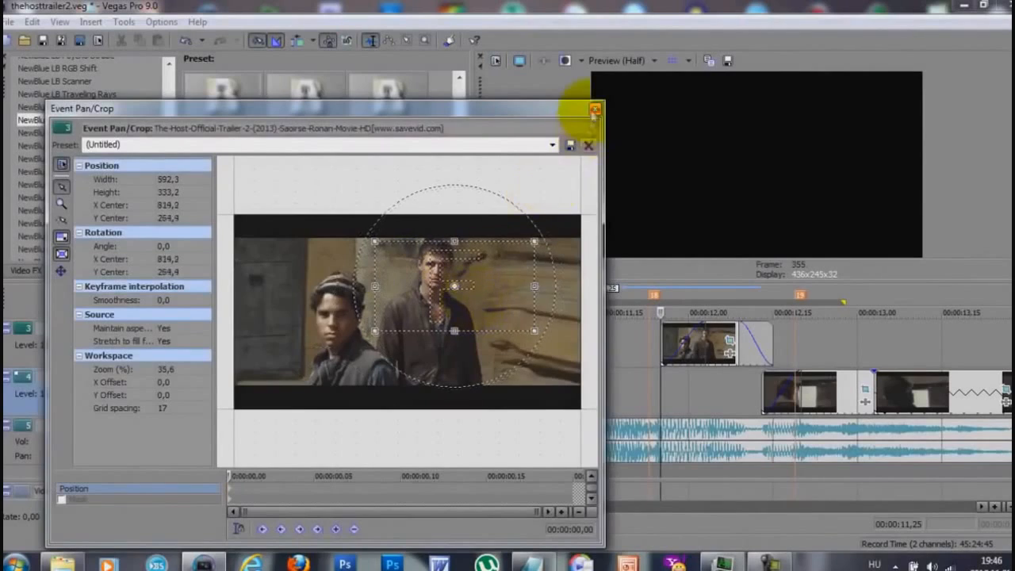
click(595, 108)
click(718, 338)
Move the two-men clip from track 3 to track 4 so it crossfades from the woman clip around marker 18, and play it back
scroll(792, 381, down, 3)
click(570, 389)
scroll(569, 388, up, 3)
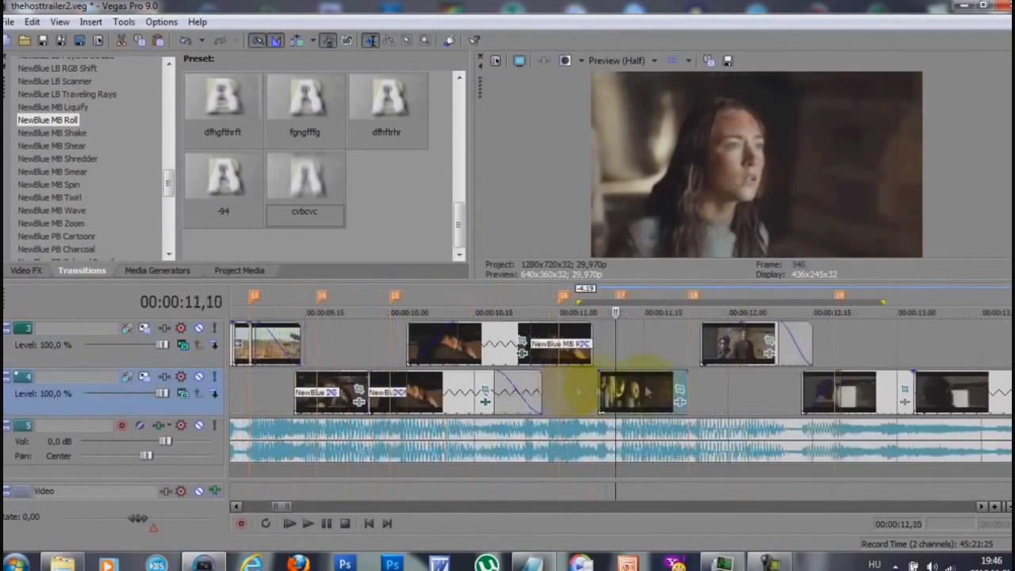
drag(698, 341, 585, 369)
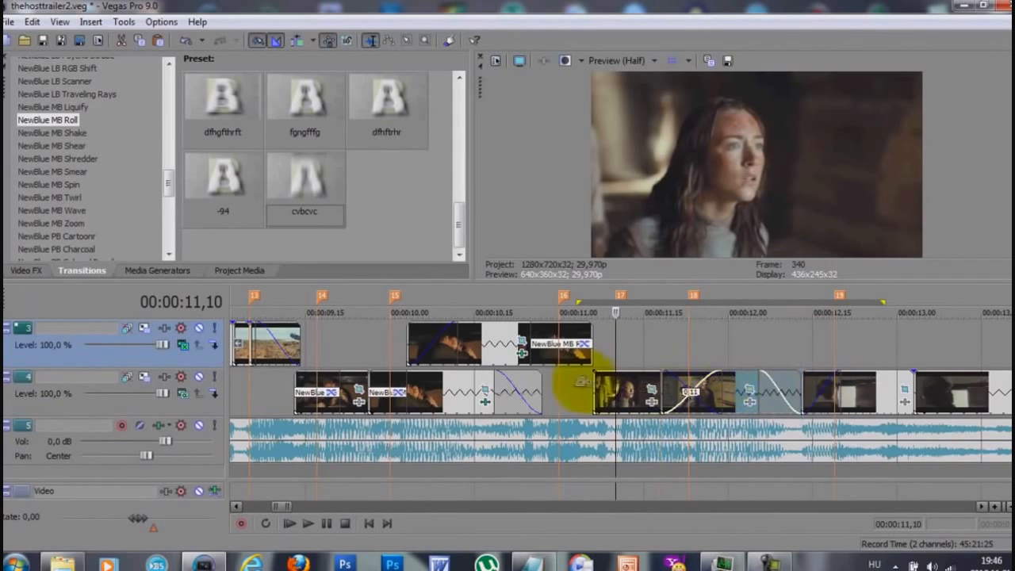
key(space)
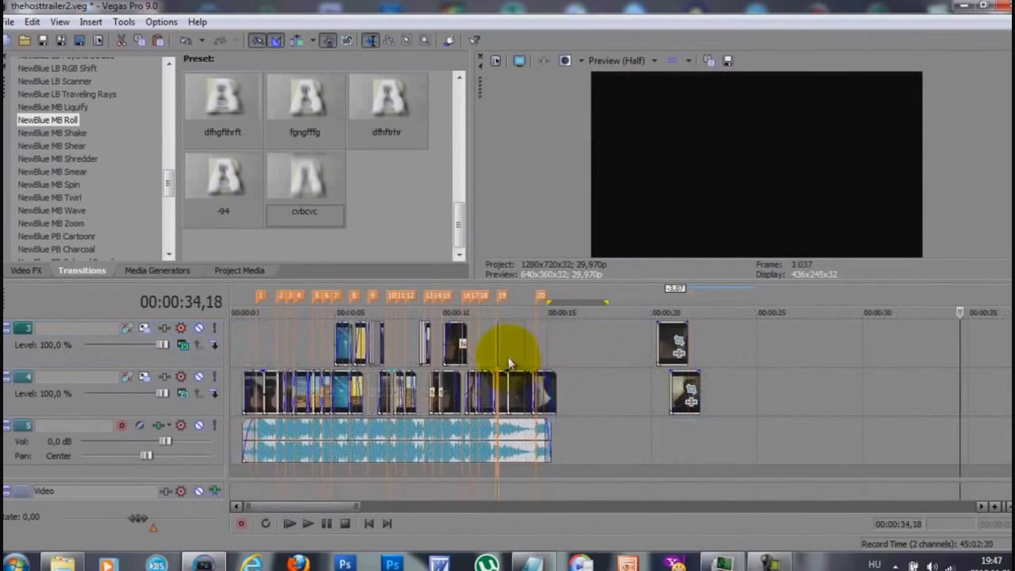
Position the dark overlay clip on track 3 above the two-men shot after marker 18, nudging it one frame earlier
click(504, 344)
scroll(504, 344, up, 6)
drag(558, 350, 317, 352)
click(288, 351)
scroll(288, 352, up, 3)
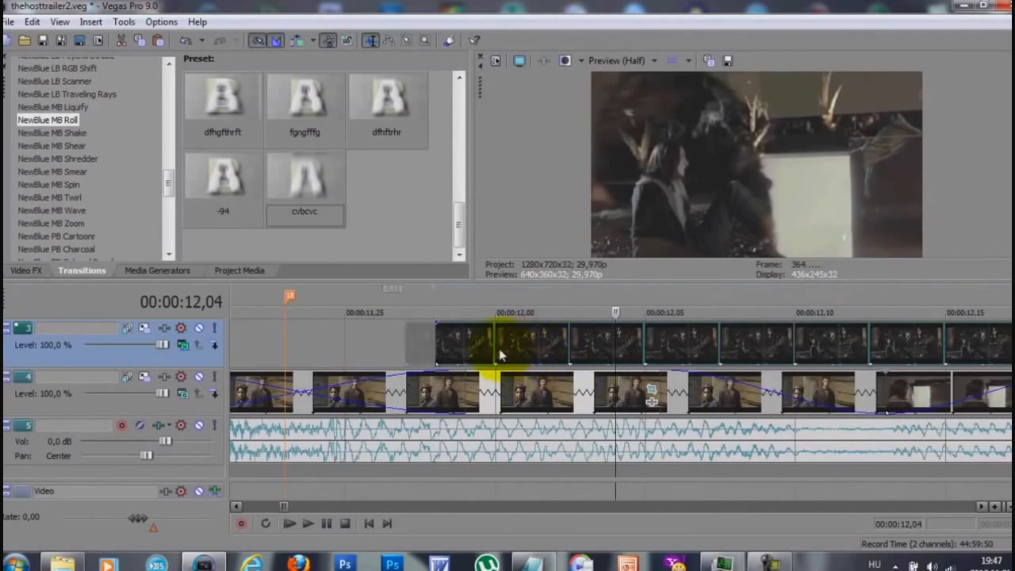
drag(499, 355, 501, 354)
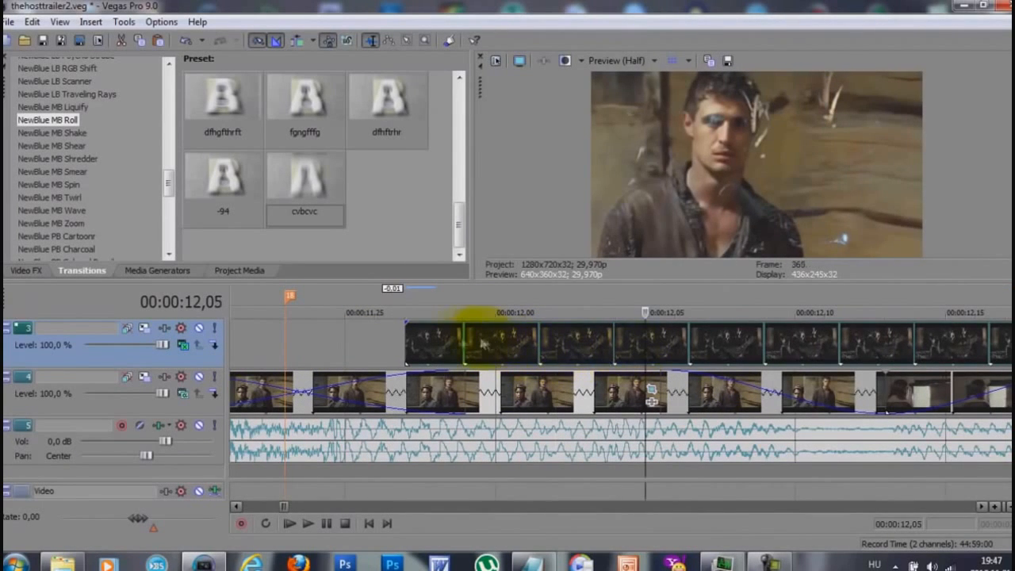
Split the dark overlay clip on track 3 into short pieces at several points over the two-men shot after marker 18
click(435, 345)
key(s)
click(585, 349)
key(s)
click(644, 349)
key(s)
click(794, 349)
key(s)
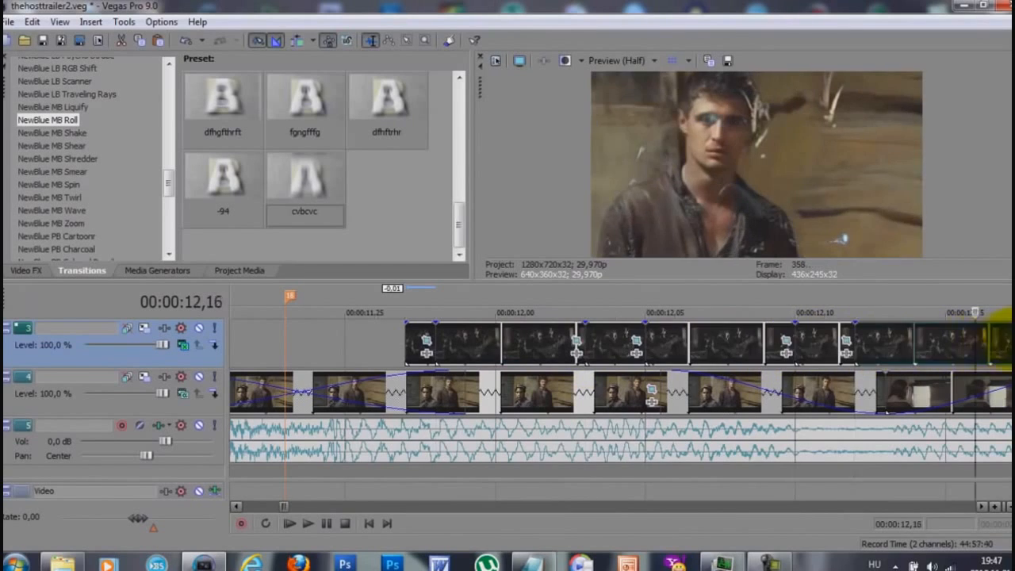
Delete the longer pieces of the split dark overlay, keeping only short fragments spaced apart along track 3
click(505, 347)
key(Delete)
click(679, 344)
key(Delete)
click(882, 348)
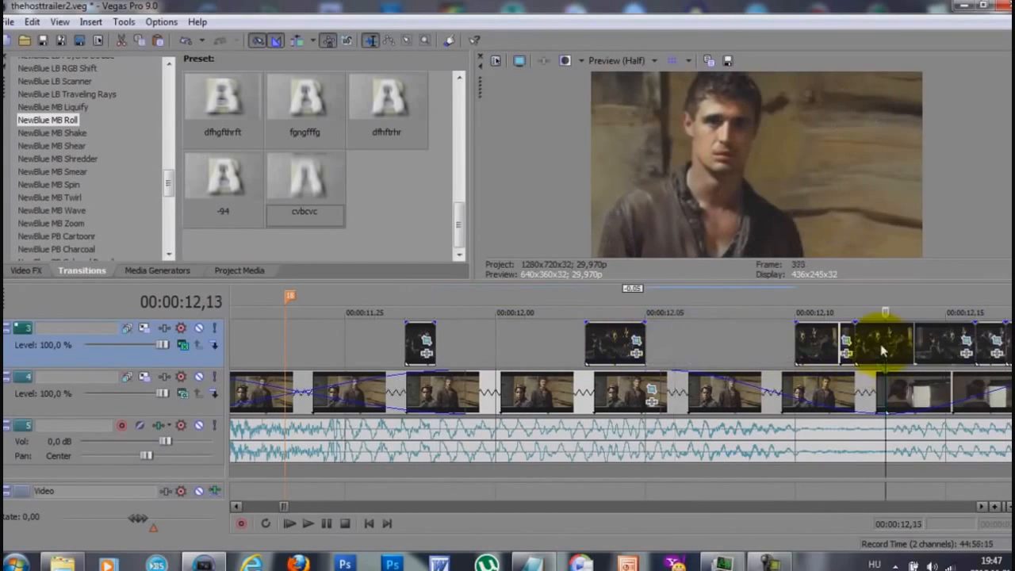
key(Delete)
scroll(882, 348, down, 1)
click(763, 342)
key(Delete)
scroll(646, 390, up, 2)
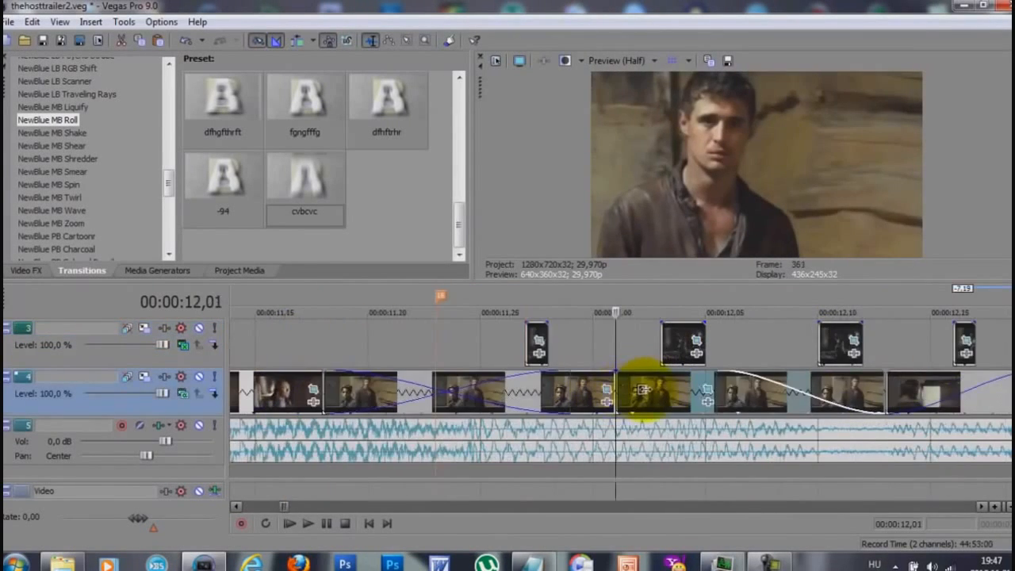
Place dark fragments between the two-men pieces on track 4 and clear the leftover fragments from track 3
drag(623, 388, 546, 342)
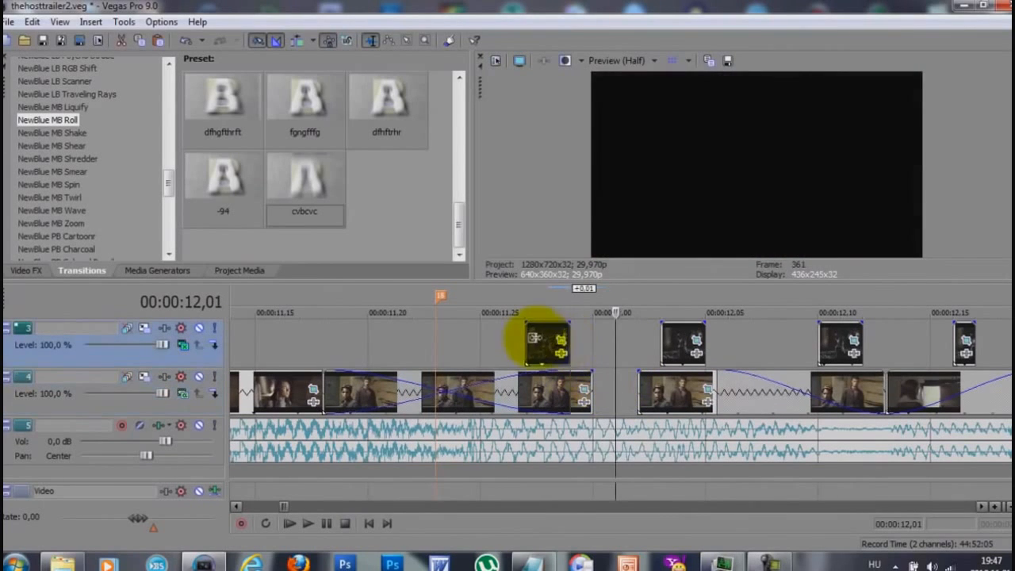
drag(620, 386, 682, 373)
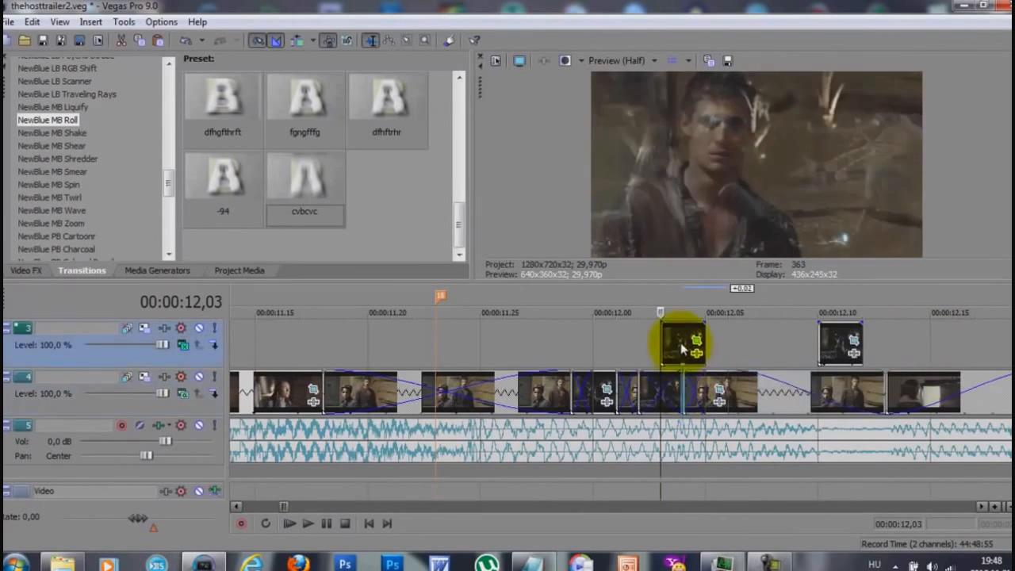
click(680, 349)
key(Delete)
click(834, 342)
scroll(828, 341, down, 1)
drag(736, 337, 425, 341)
click(458, 342)
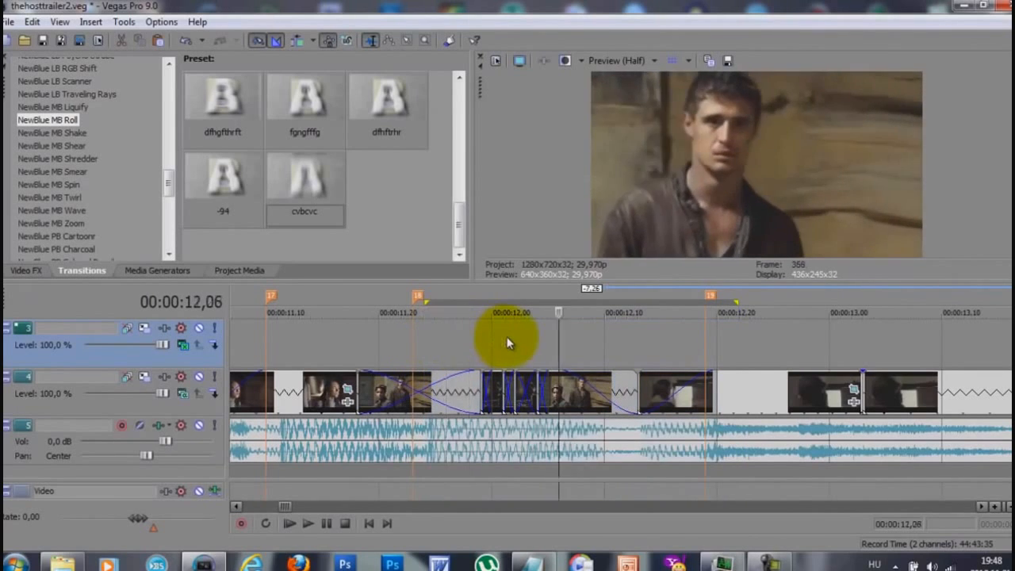
Paste further dark fragments around the last two-men piece on track 4, continuing the flicker up to the silhouette clip before marker 19
click(536, 370)
scroll(538, 372, up, 2)
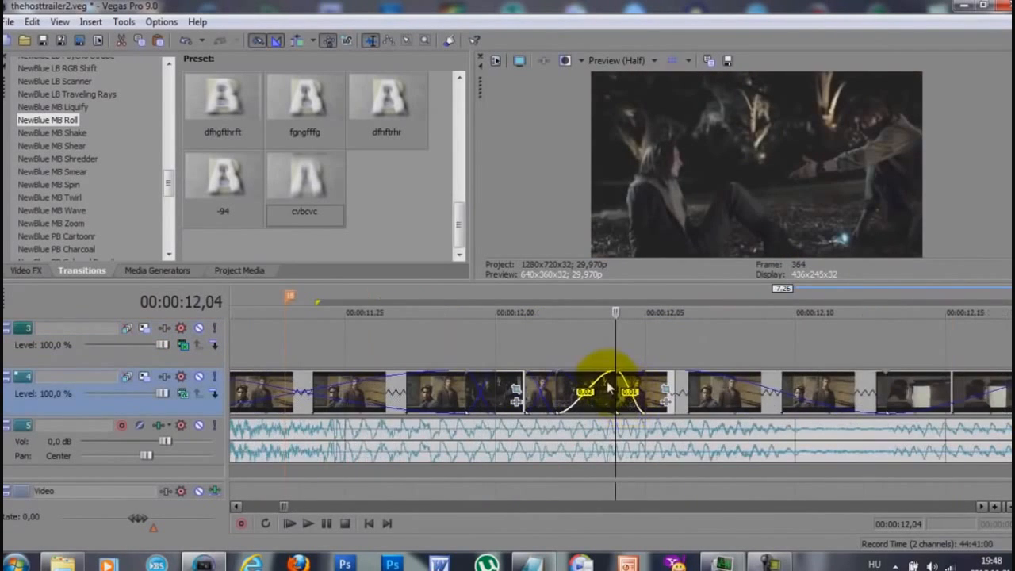
click(678, 374)
key(ctrl+v)
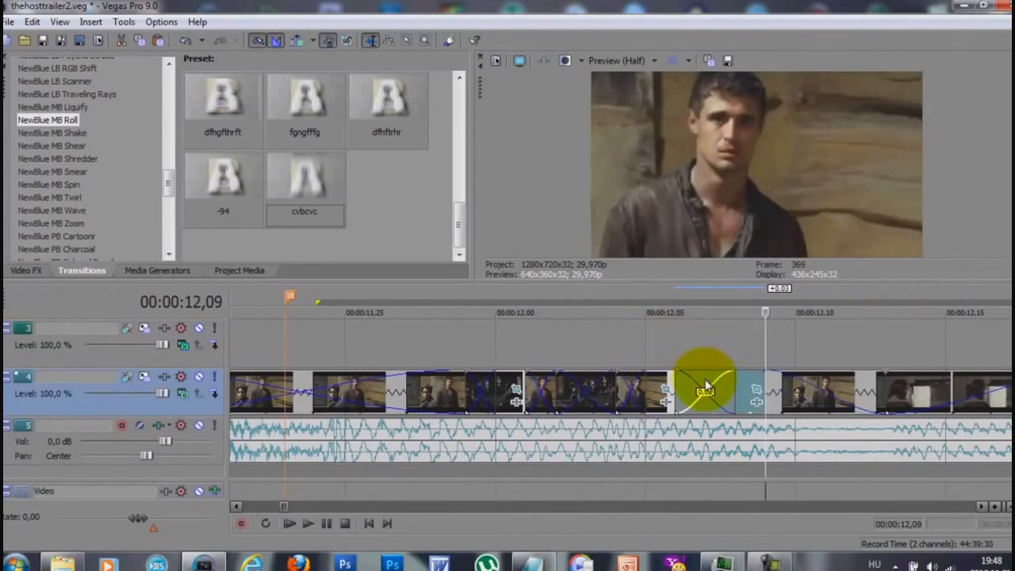
drag(714, 378, 975, 344)
click(908, 349)
drag(439, 348, 842, 346)
drag(978, 338, 547, 381)
click(590, 384)
drag(546, 355, 521, 388)
click(446, 388)
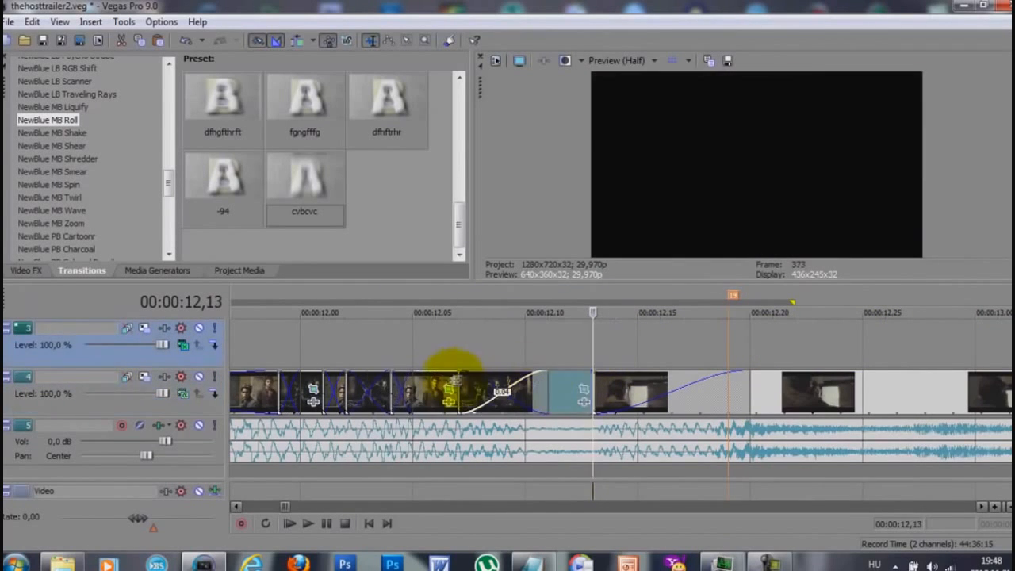
Shift the final dark fragments on track 4 earlier to overlap the last short two-men piece, and play back the flicker
drag(460, 383, 435, 382)
mouse_move(593, 382)
mouse_down()
mouse_move(566, 383)
mouse_move(575, 386)
mouse_up()
drag(460, 385, 413, 384)
drag(547, 381, 503, 383)
key(shift+q)
key(space)
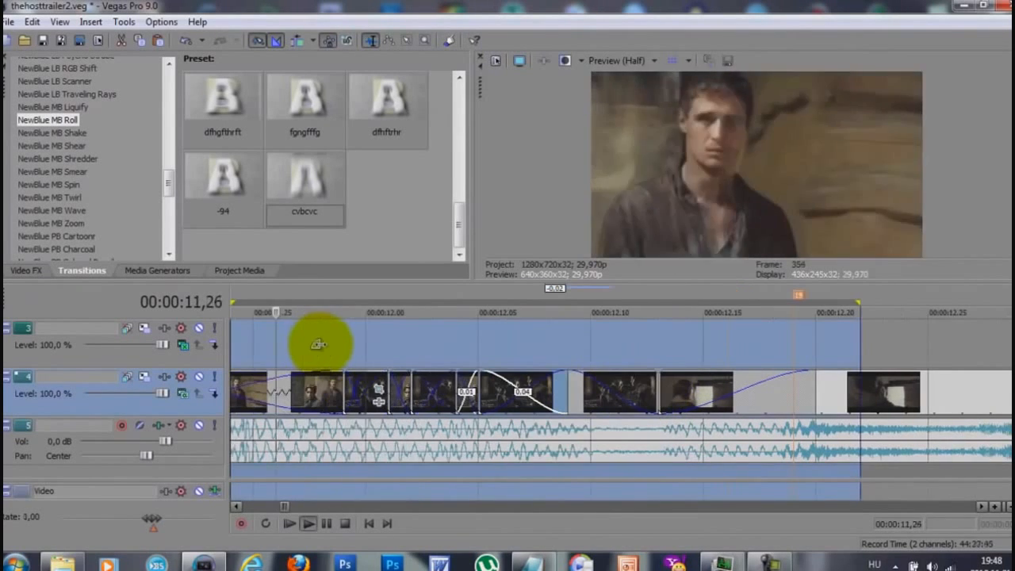
key(space)
Lengthen the short two-men piece between the dark fragments on track 4 and shift its crop frame around the taller man
click(412, 387)
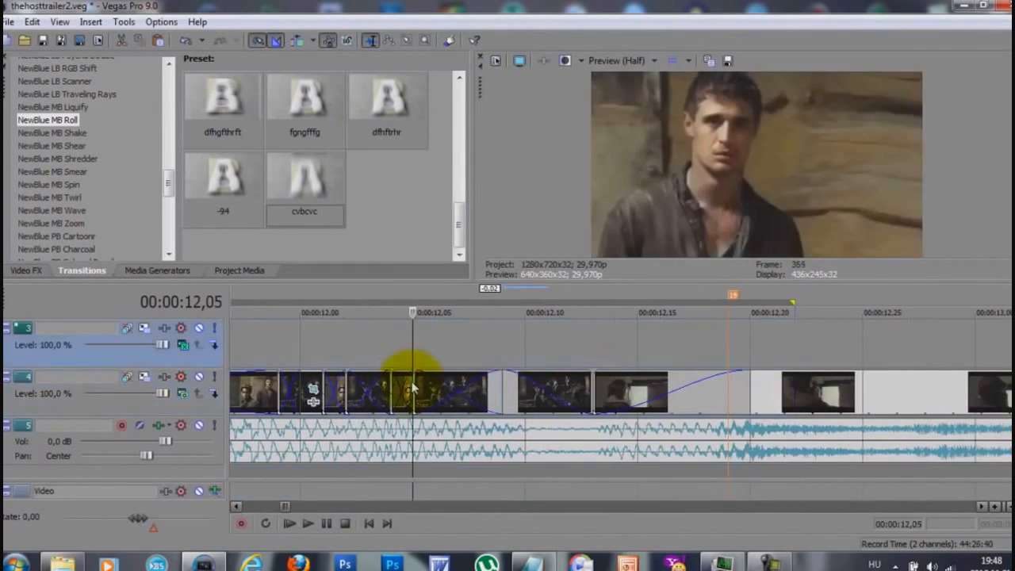
drag(412, 387, 434, 384)
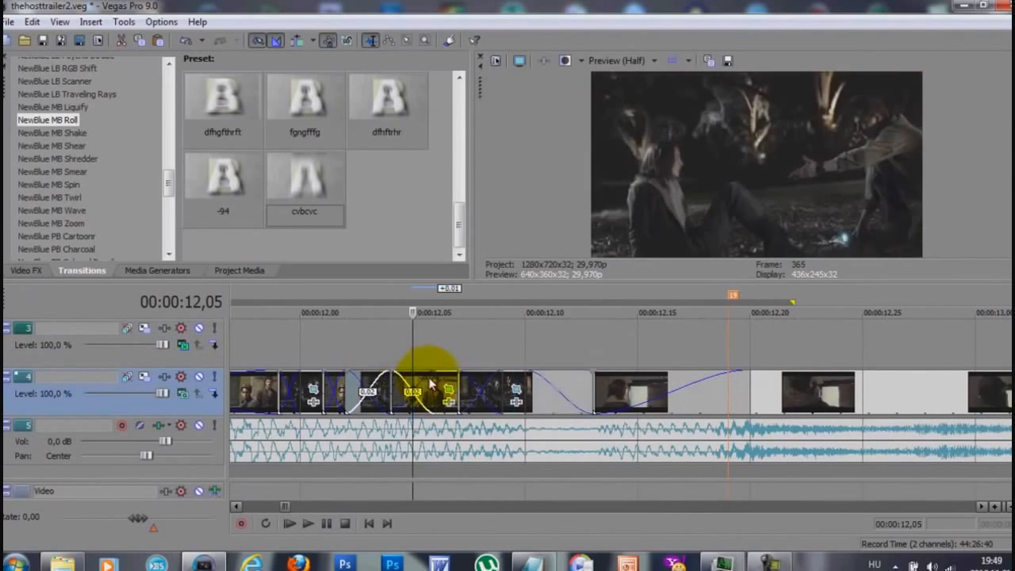
key(space)
click(436, 349)
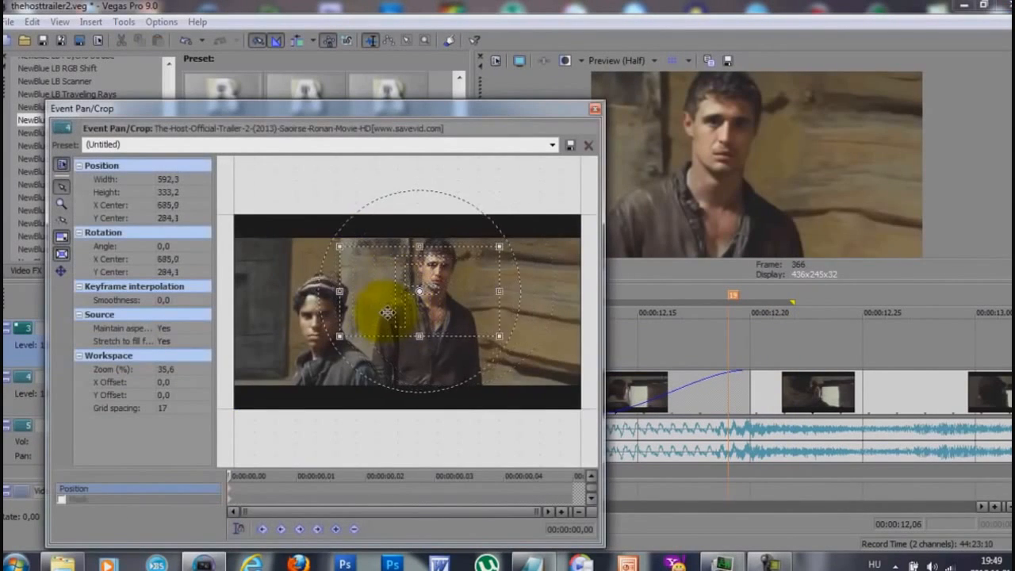
drag(419, 337, 407, 297)
click(595, 109)
Enlarge the crop frame of the first two-men clip after marker 18 to 892,1 by 501,8 so both men are framed
click(255, 353)
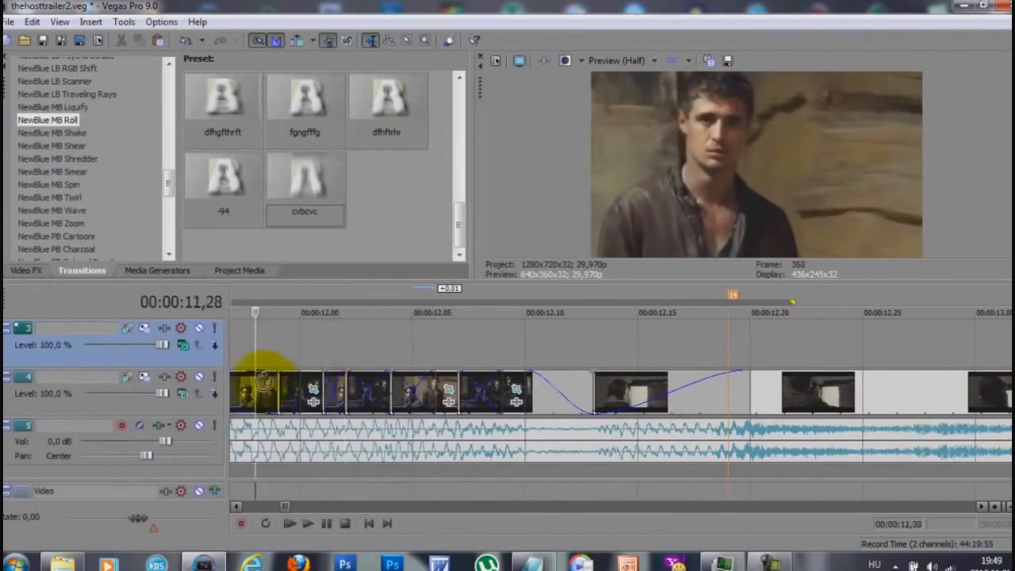
right_click(262, 377)
click(372, 274)
drag(415, 305, 449, 346)
drag(497, 296, 459, 297)
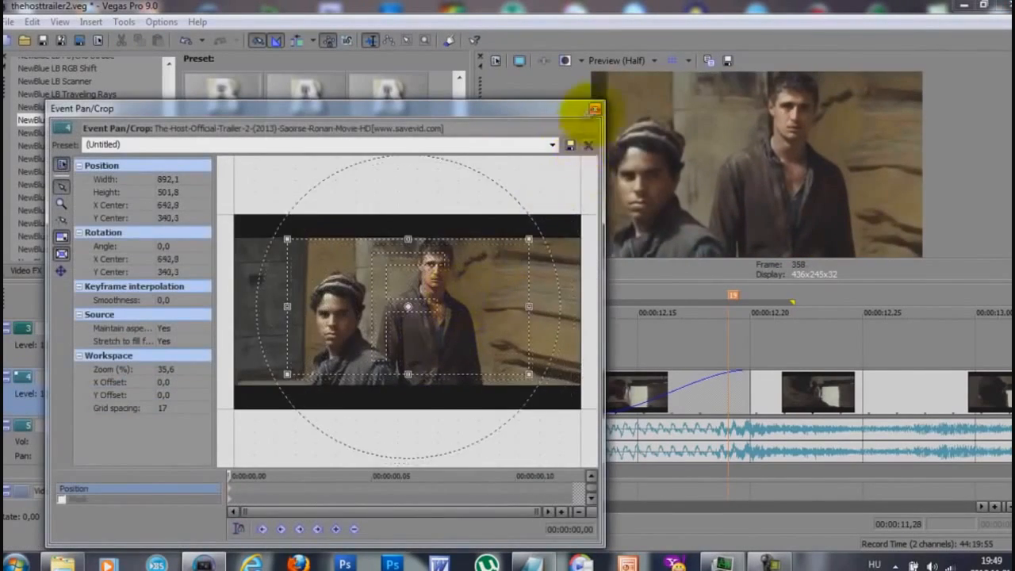
click(594, 108)
Adjust the two-men clip's edges around marker 18 on track 4 and loop-play from marker 16 past marker 19
scroll(708, 381, down, 1)
key(space)
click(468, 344)
key(space)
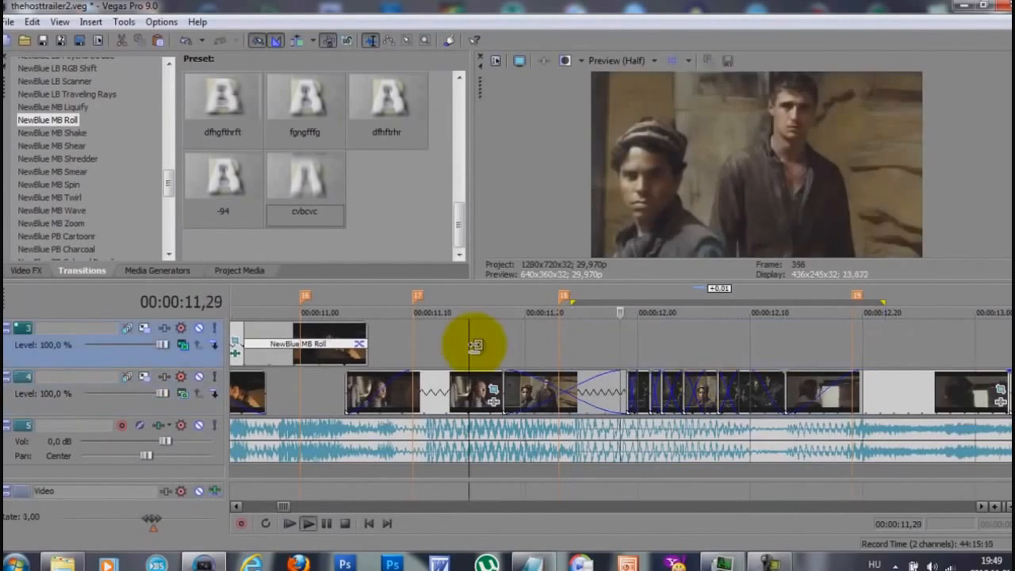
key(space)
drag(522, 388, 543, 389)
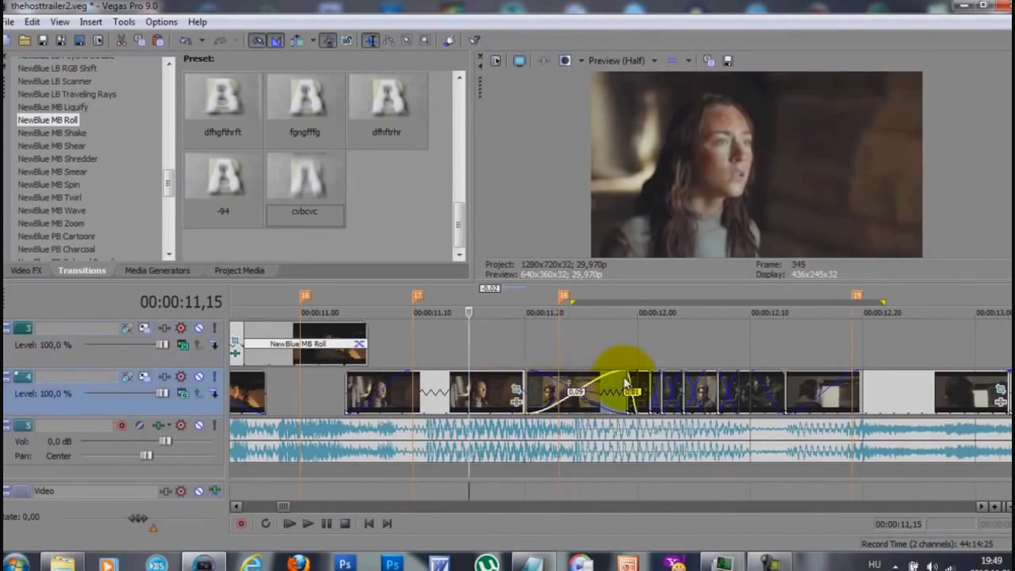
drag(624, 387, 580, 387)
drag(335, 393, 906, 413)
key(space)
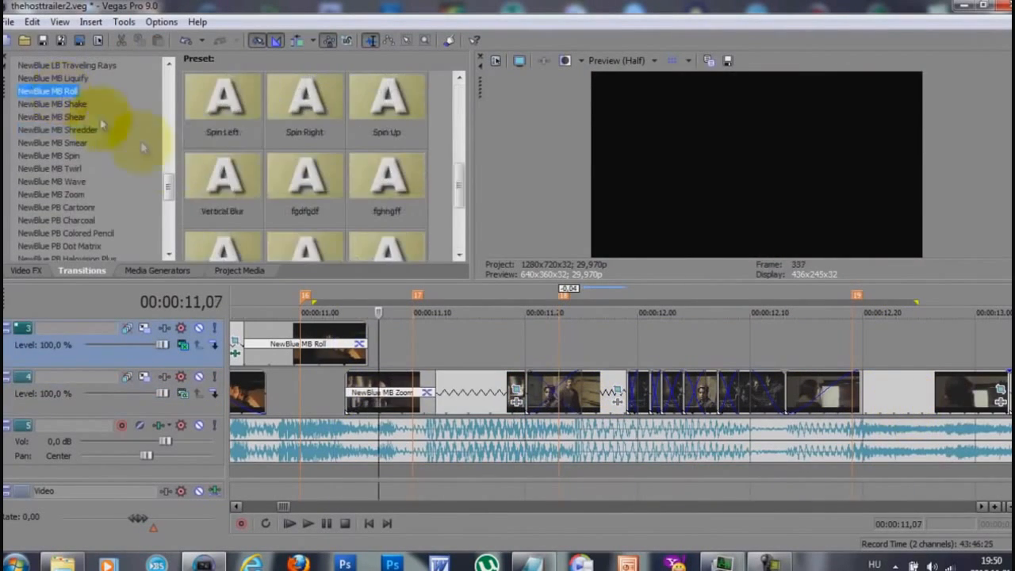
Replace the Zoom transition on the woman clip before marker 17 with NewBlue MB Roll in Horizontal orientation, and play back the loop
scroll(249, 204, down, 3)
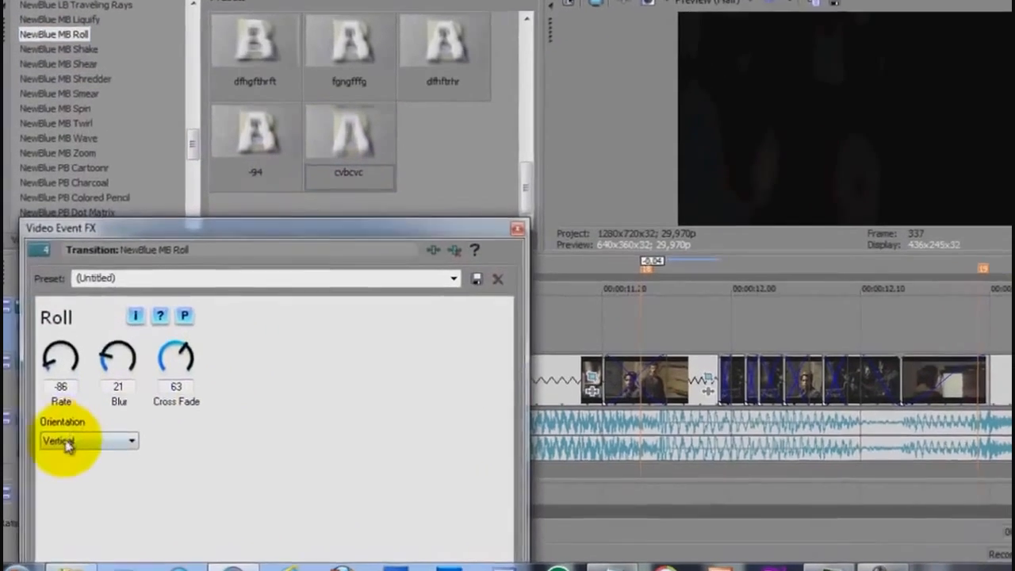
click(60, 446)
click(60, 459)
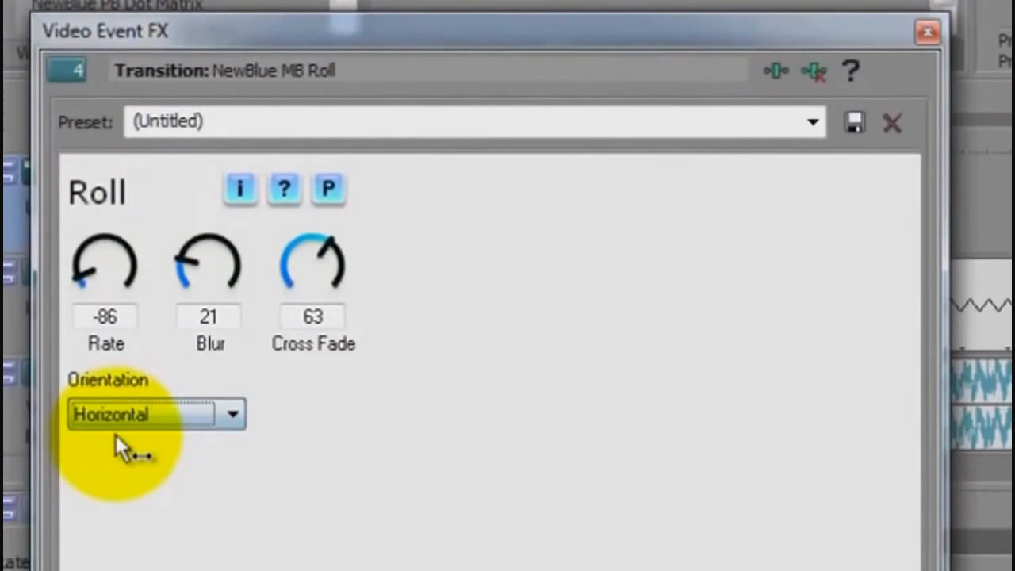
click(925, 31)
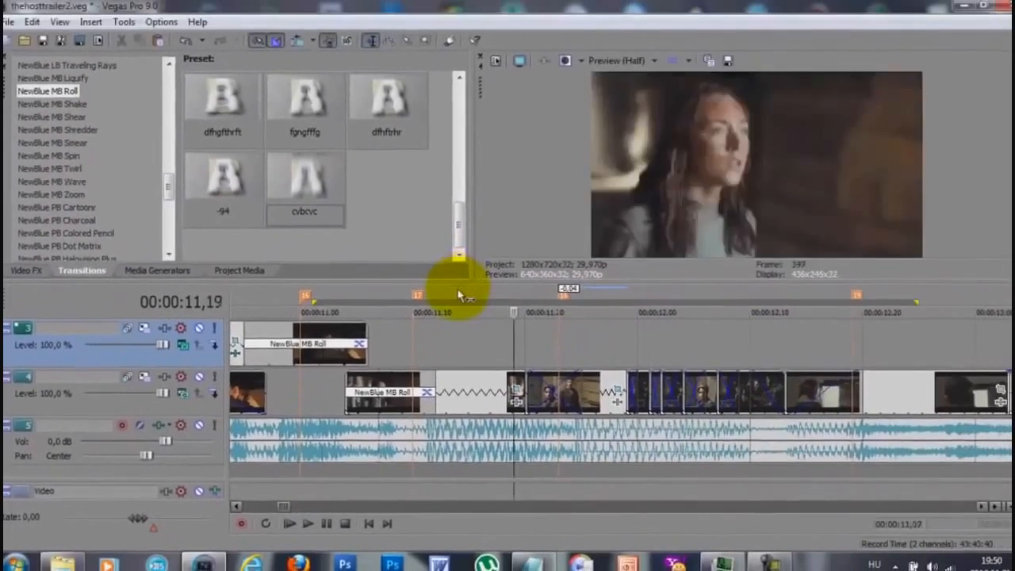
double_click(456, 294)
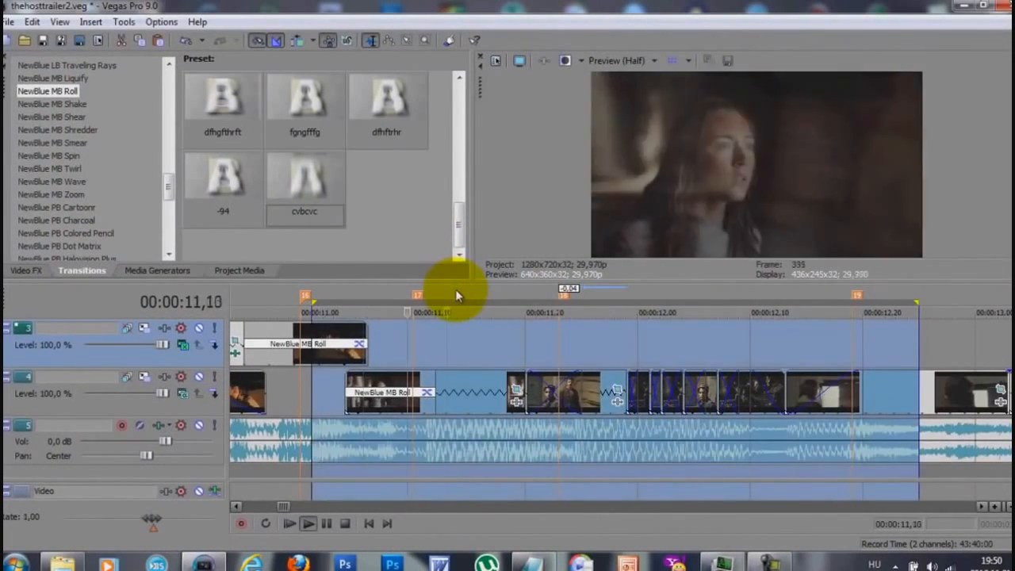